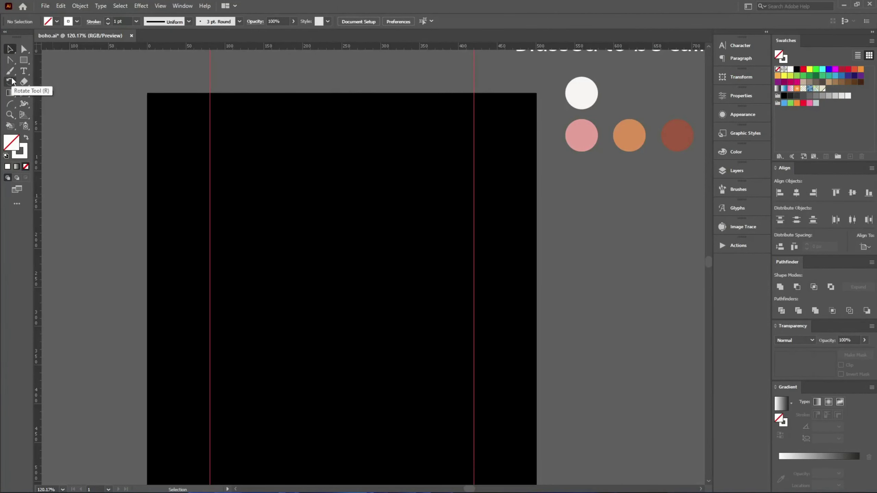
Step: Draw a roughly 202 px circle and centre it horizontally on the black artboard
right_click(23, 59)
click(69, 76)
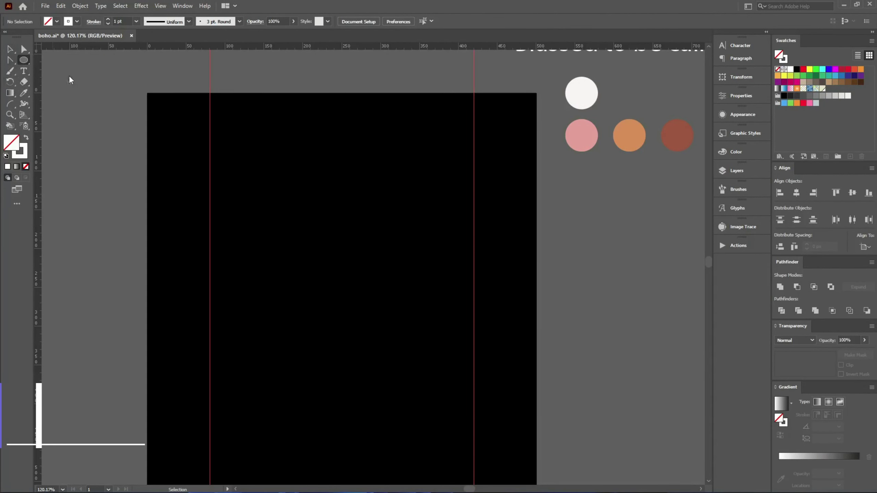
scroll(284, 254, down, 1)
key(ctrl+minus)
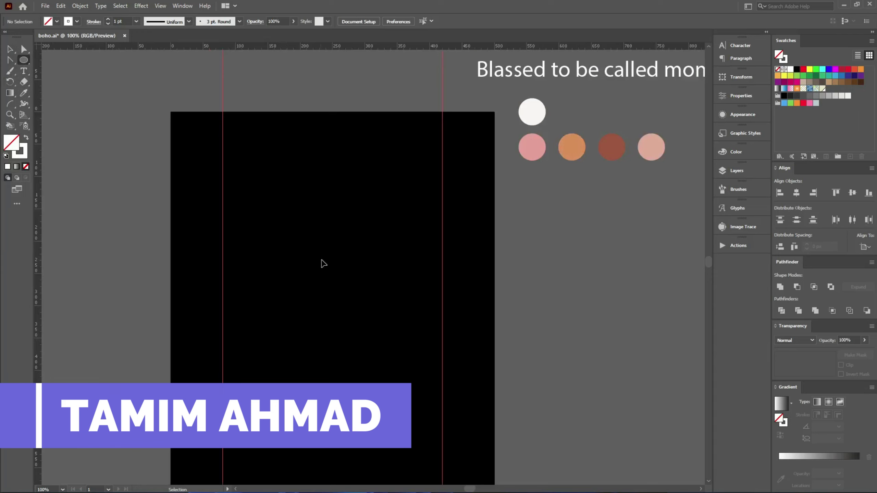
key(ctrl+equal)
mouse_move(347, 271)
mouse_down()
mouse_move(419, 359)
mouse_move(466, 389)
mouse_up()
key(v)
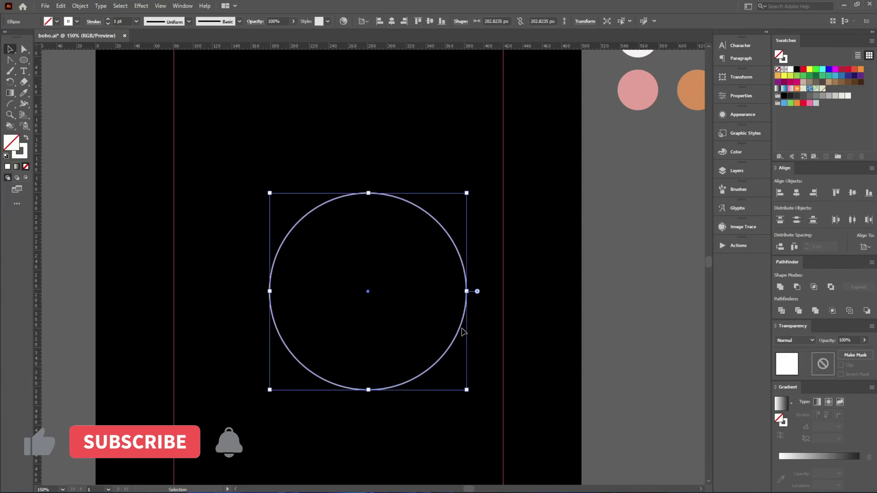
click(391, 22)
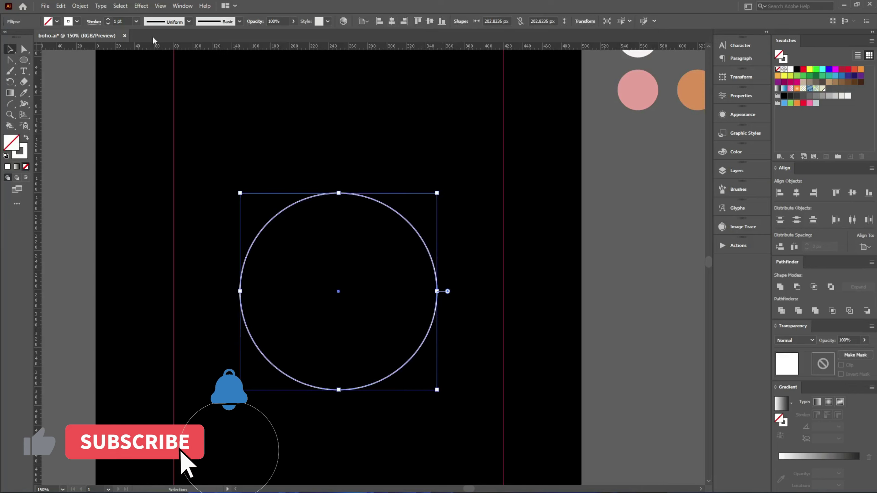
Step: Delete the circle's bottom anchor point to leave an open half circle
key(a)
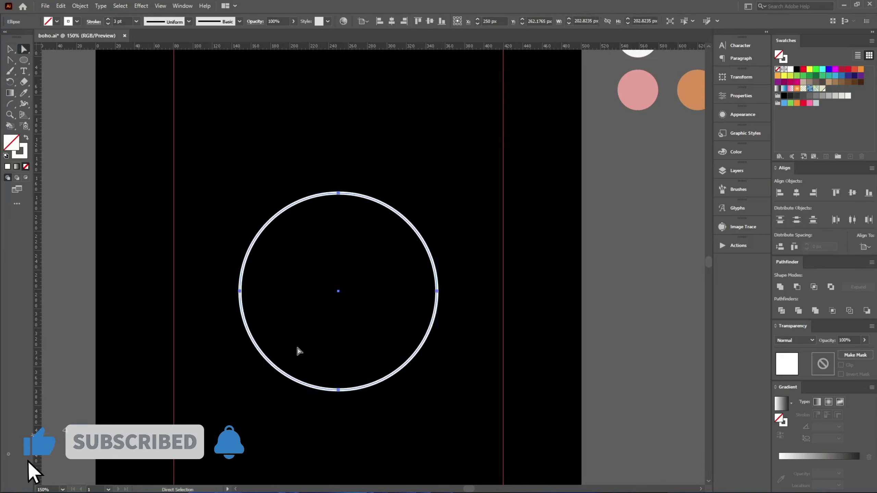
drag(310, 342, 355, 411)
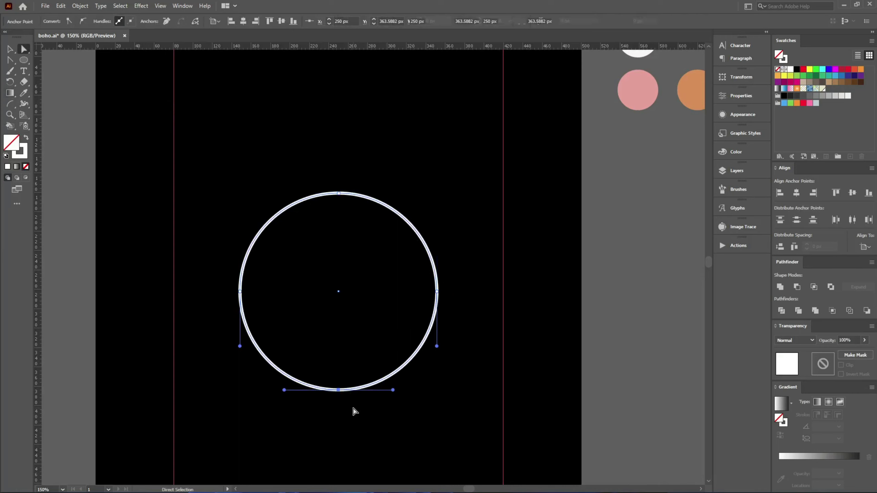
key(Delete)
key(v)
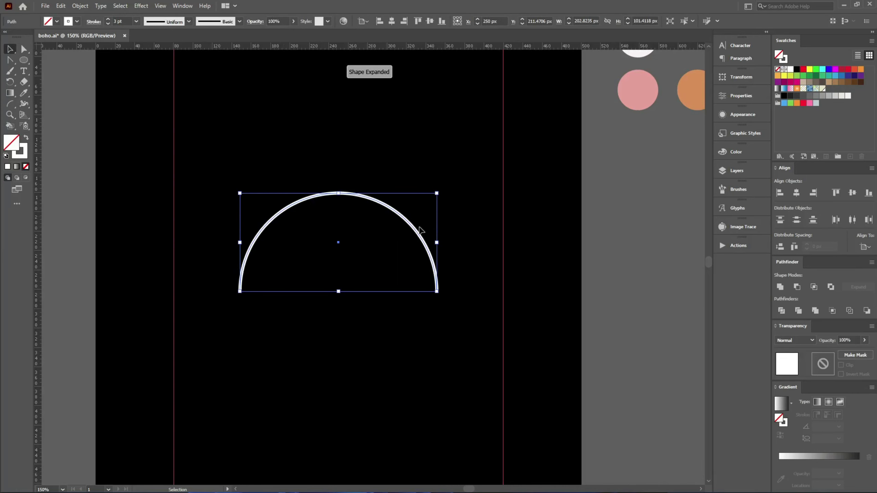
Step: Widen and heighten the half circle into a tall arch, adjust its top, and raise it
drag(437, 247, 443, 247)
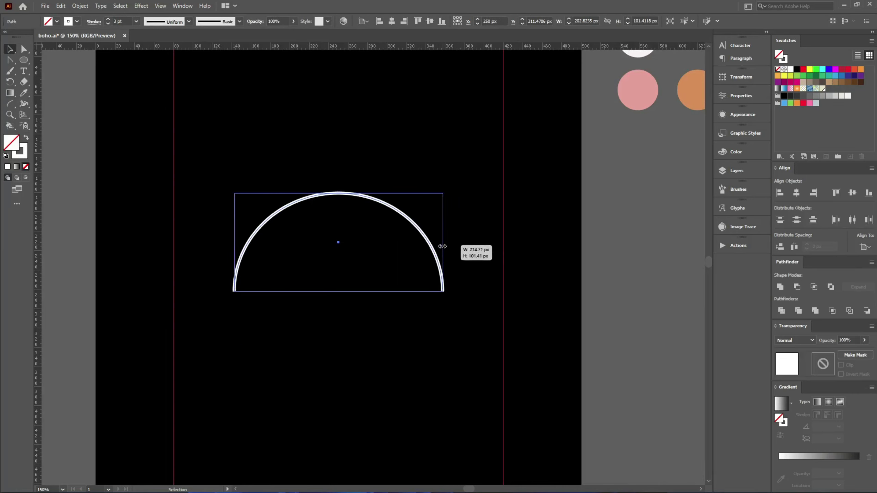
mouse_move(338, 291)
mouse_down()
mouse_move(339, 365)
mouse_move(340, 354)
mouse_up()
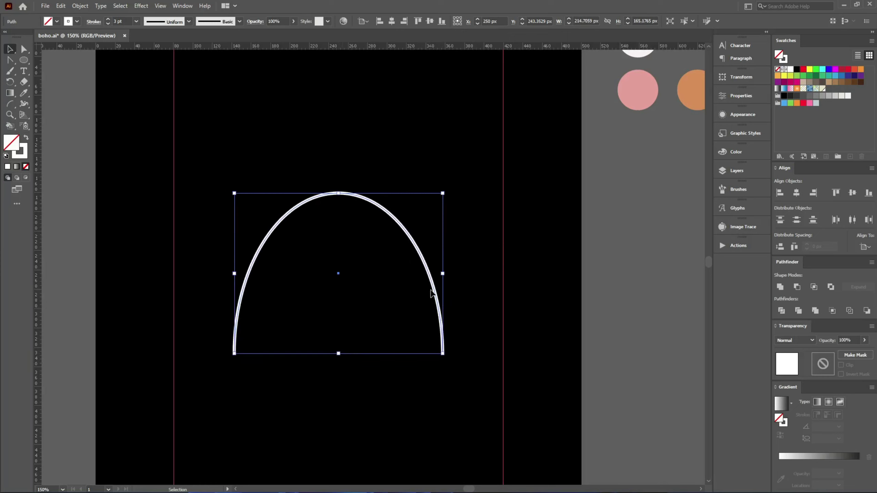
drag(442, 274, 450, 274)
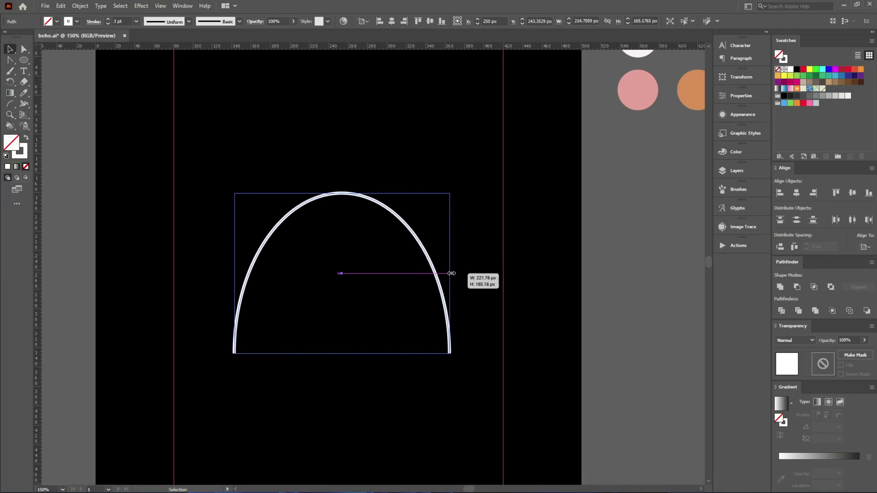
key(a)
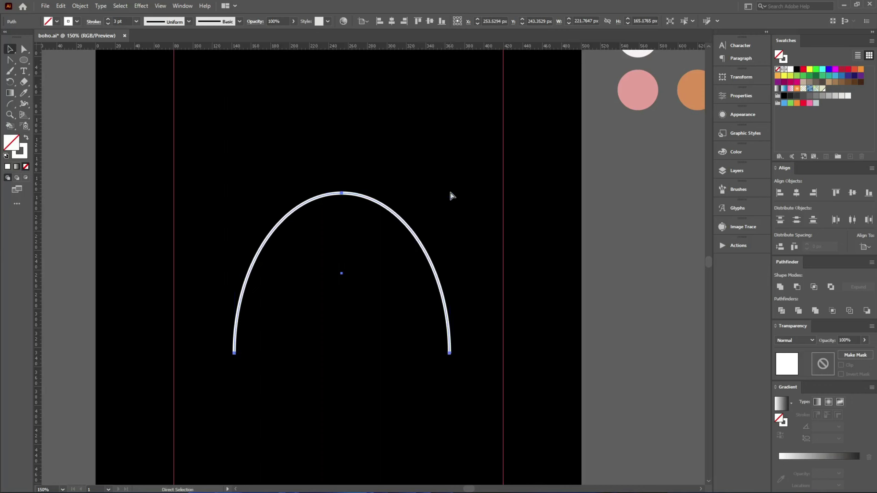
drag(341, 197, 348, 195)
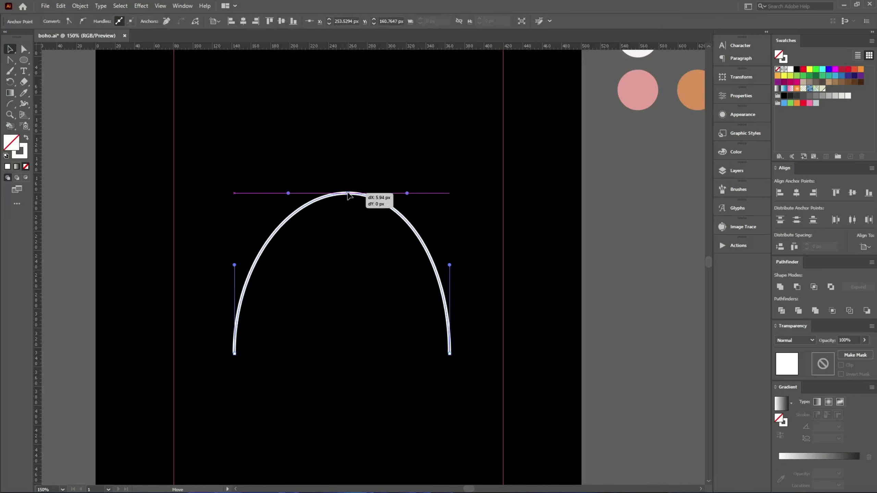
key(v)
click(341, 296)
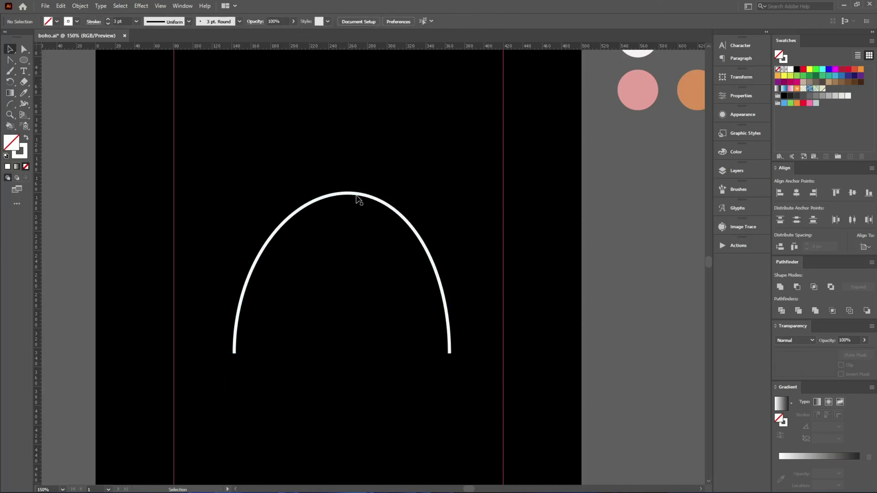
drag(358, 199, 358, 189)
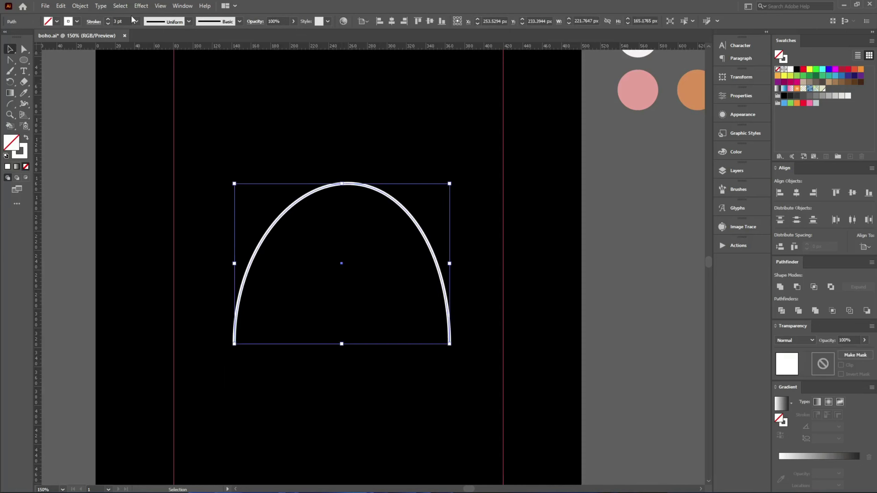
Step: Set the arch's stroke to 18 pt and paste a duplicate in front of it
scroll(119, 22, up, 3)
scroll(120, 22, up, 5)
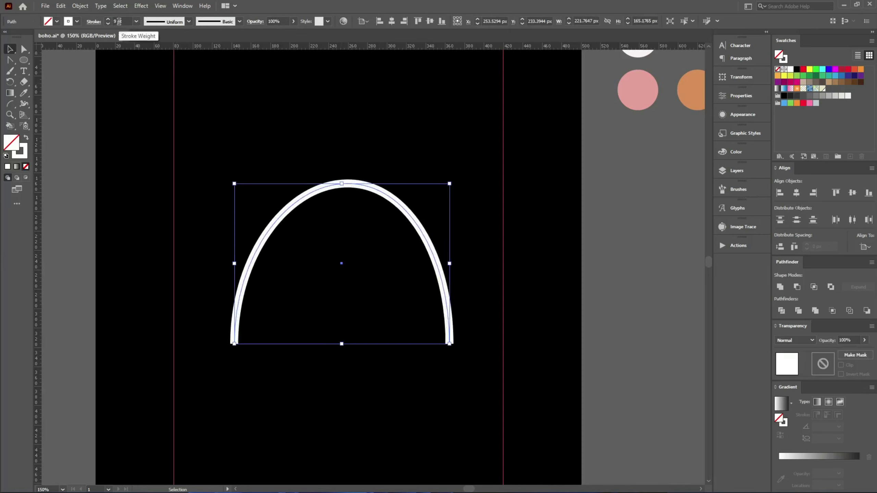
scroll(119, 21, up, 5)
scroll(120, 21, up, 4)
scroll(120, 25, down, 1)
scroll(123, 26, down, 1)
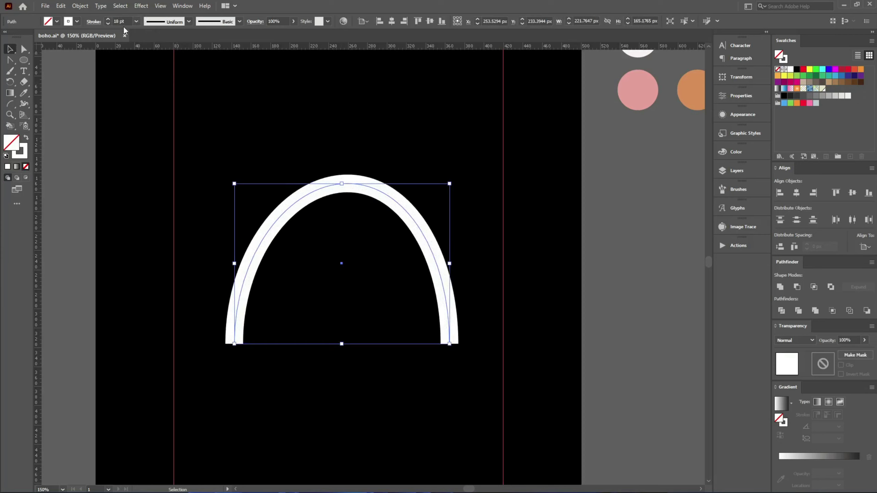
key(a)
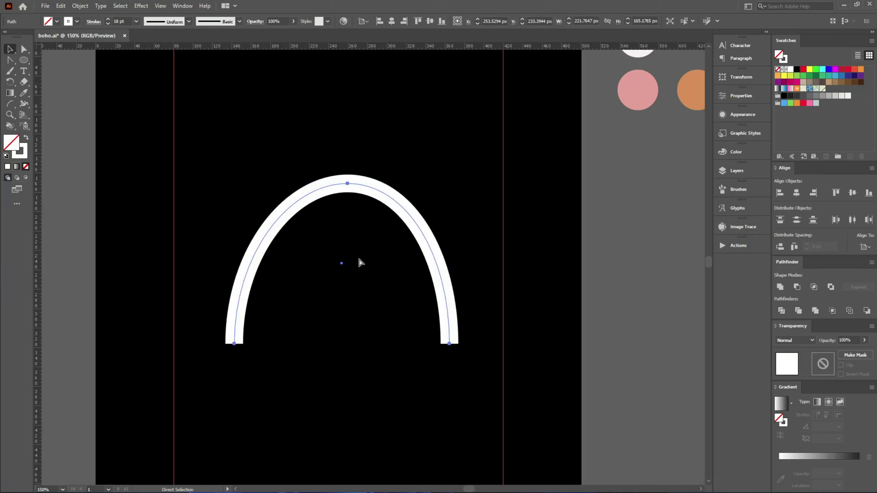
click(79, 6)
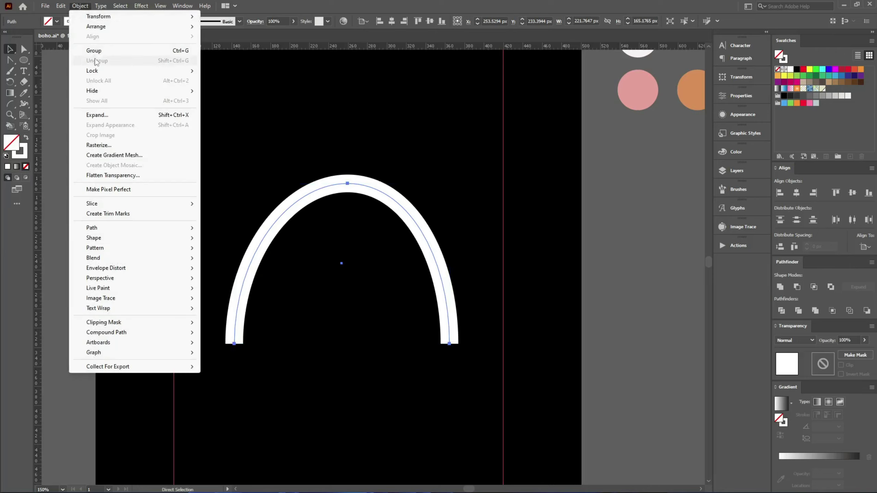
click(64, 7)
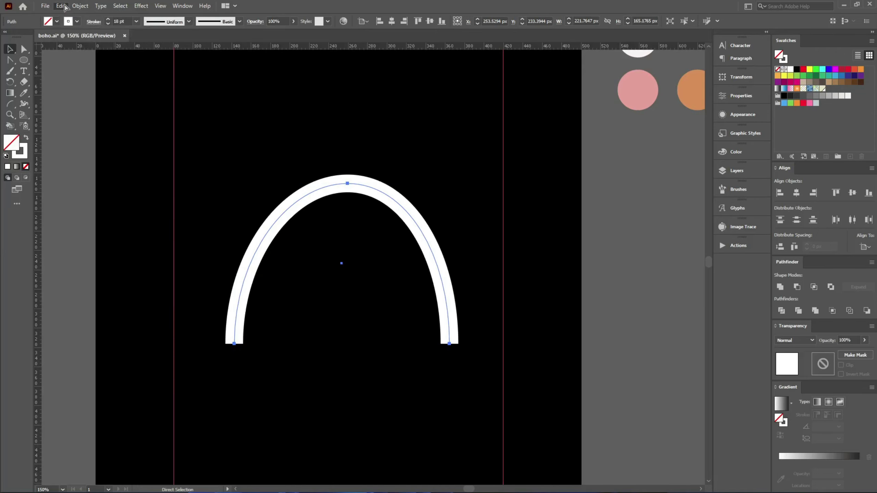
click(62, 7)
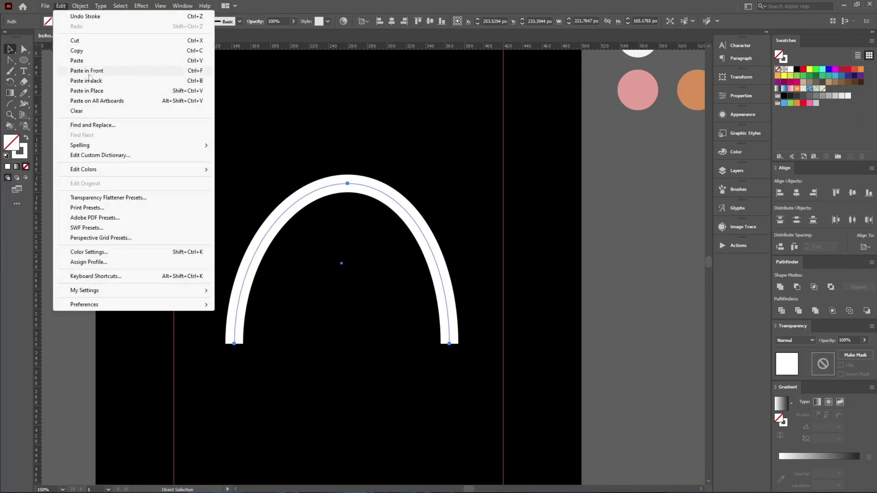
click(90, 73)
Step: Colour the front arch copy red and shrink it inside the white arch
key(v)
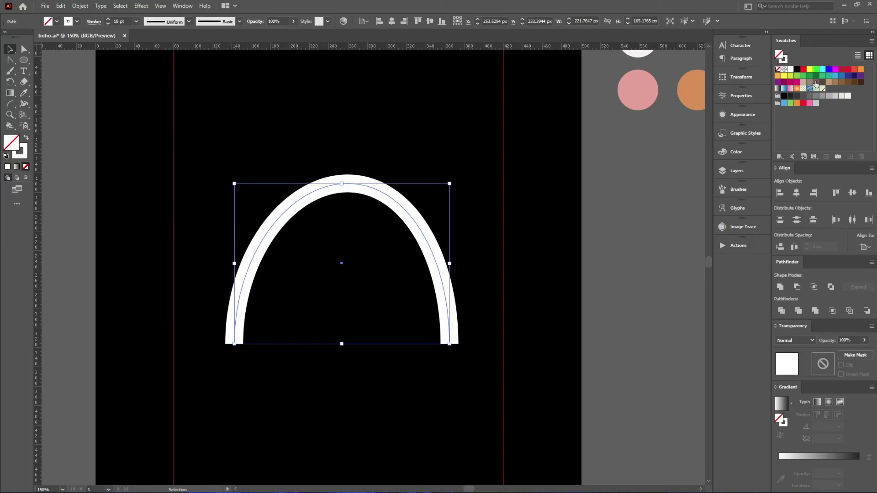
key(x)
click(802, 70)
alt+scroll(341, 217, up, 1)
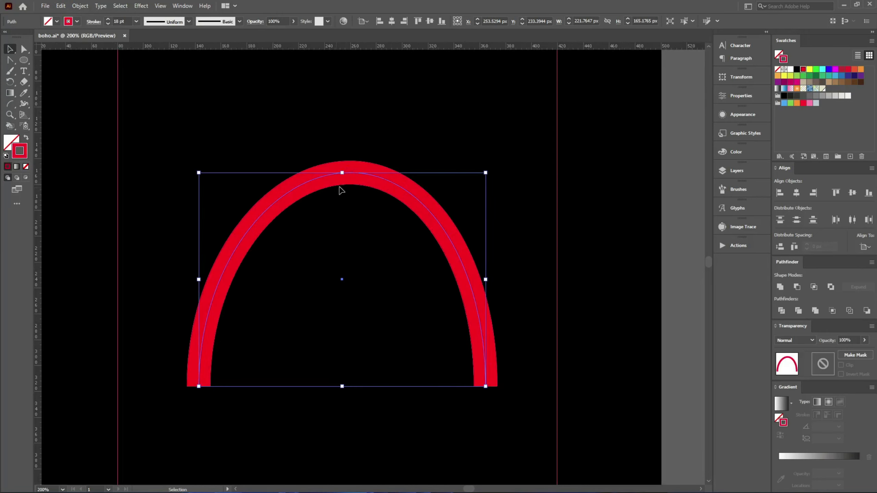
drag(346, 172, 341, 200)
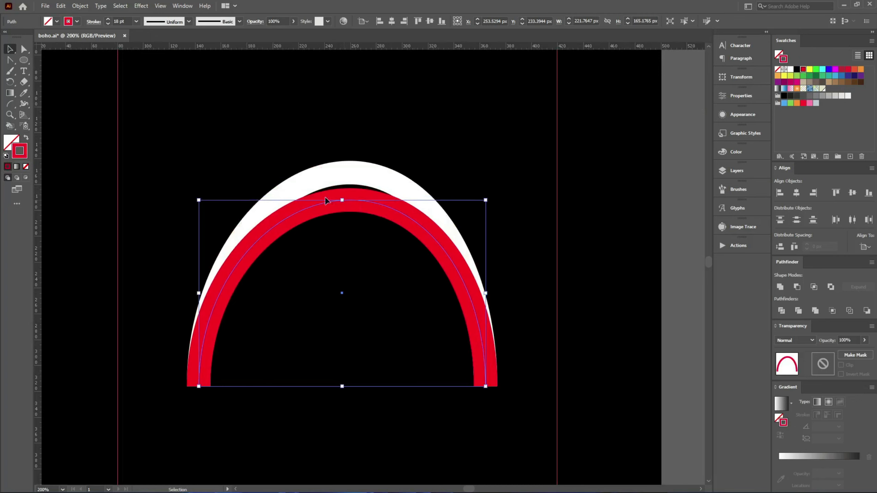
scroll(123, 17, down, 2)
scroll(121, 19, down, 2)
scroll(121, 20, down, 1)
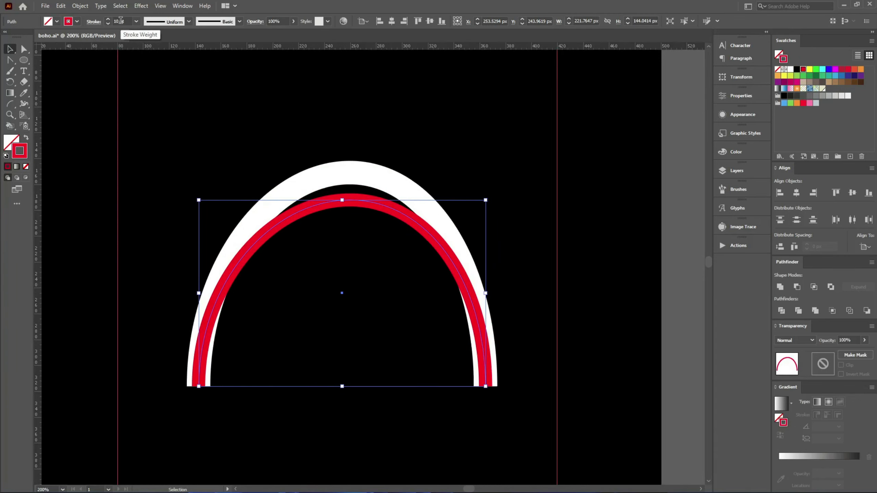
scroll(120, 20, down, 1)
mouse_move(199, 292)
mouse_down()
mouse_move(237, 294)
mouse_move(221, 293)
mouse_up()
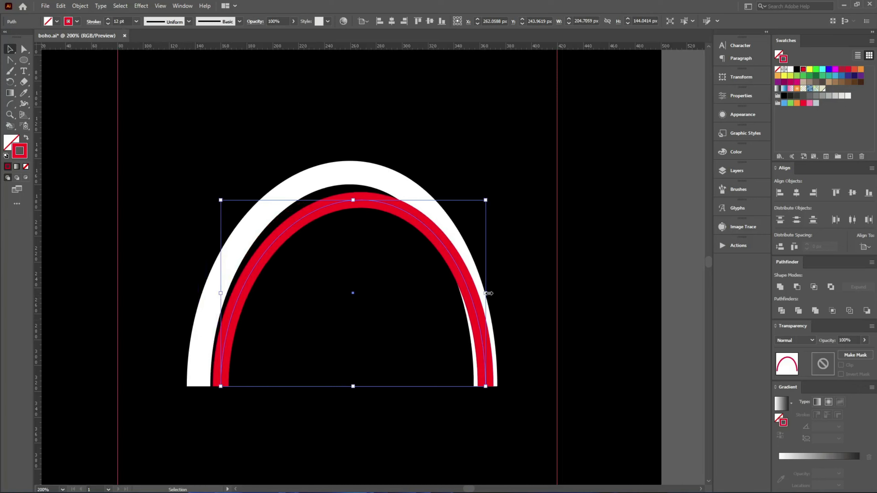
drag(488, 293, 459, 293)
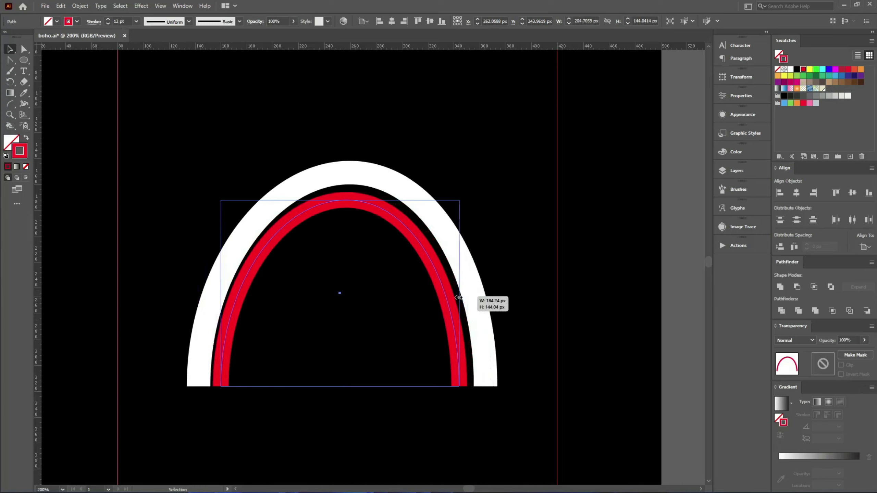
click(354, 166)
Step: Refine the red arch's size, then stretch the white and red arches taller together
click(353, 170)
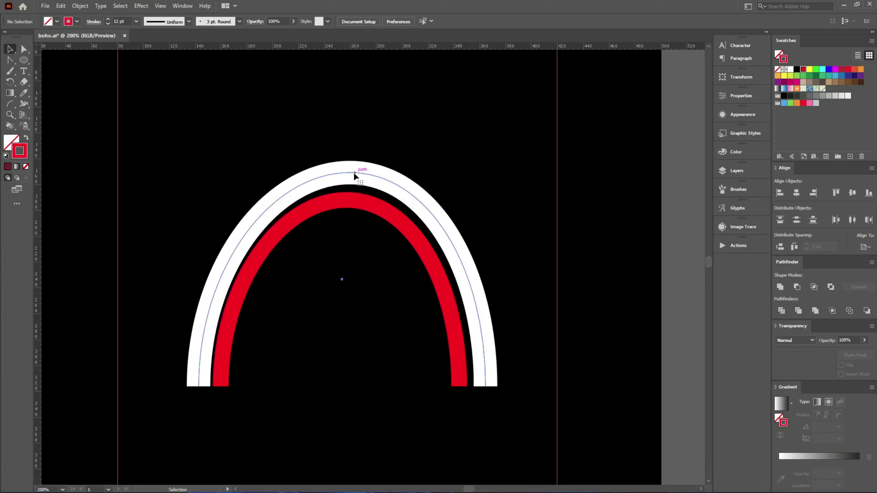
scroll(120, 21, down, 1)
scroll(120, 21, down, 2)
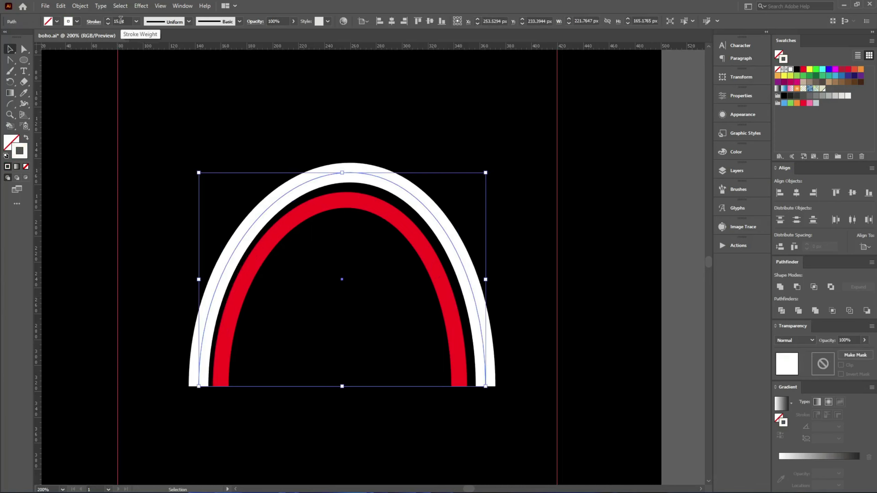
click(283, 236)
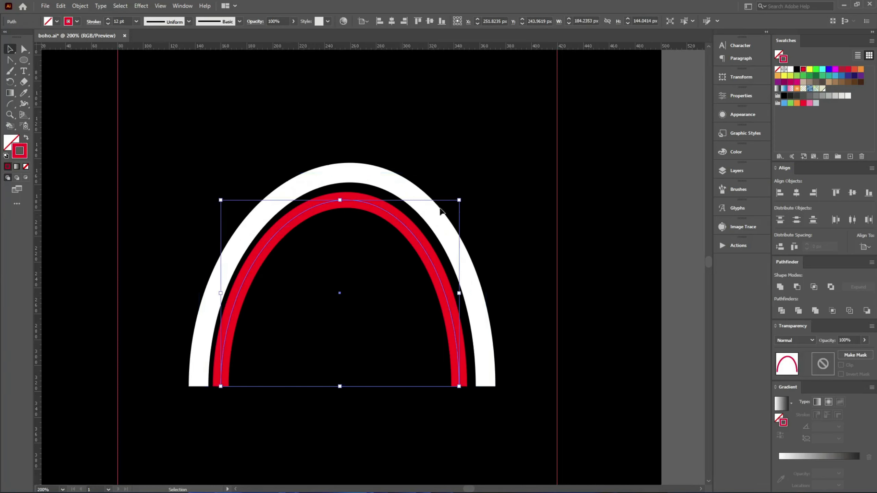
drag(459, 201, 421, 217)
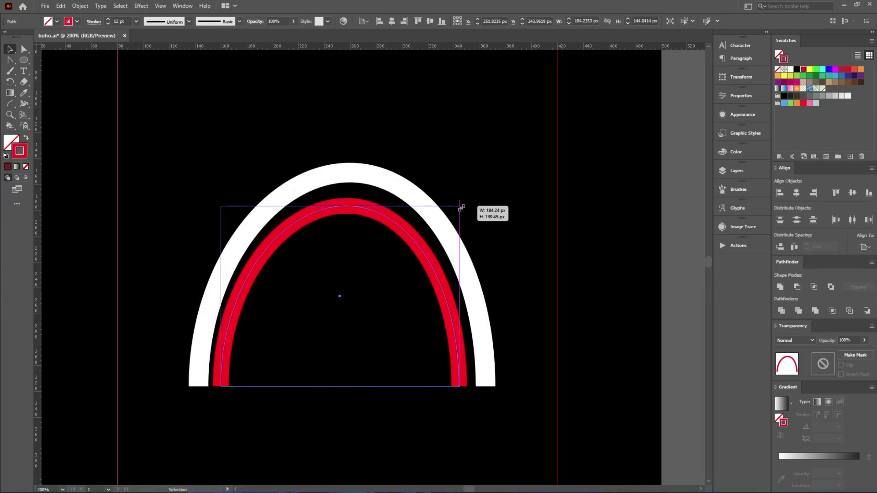
drag(220, 207, 228, 208)
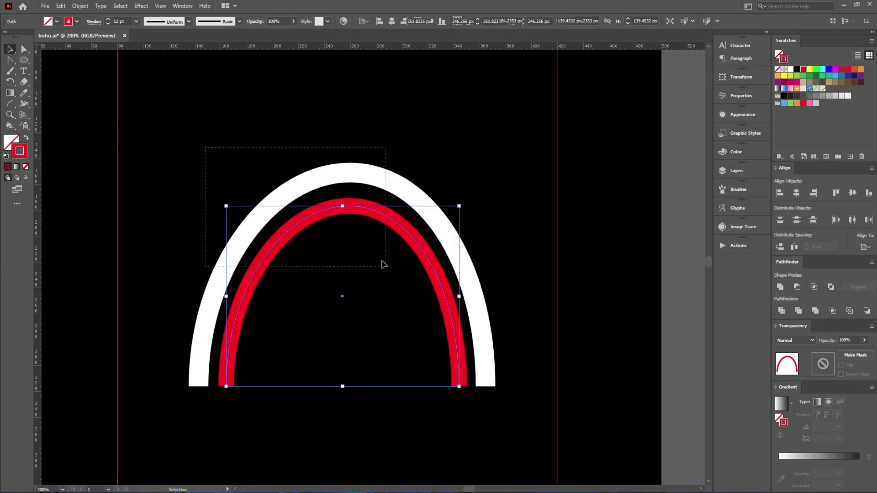
click(346, 175)
drag(342, 173, 342, 152)
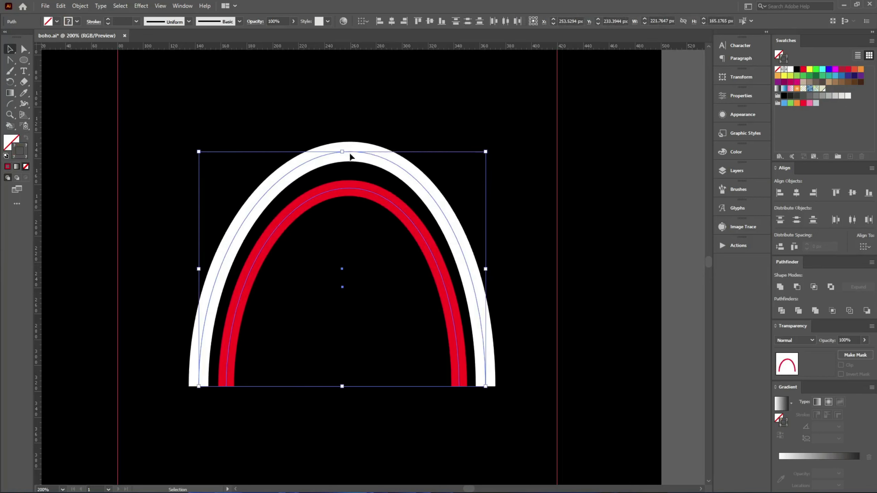
click(342, 250)
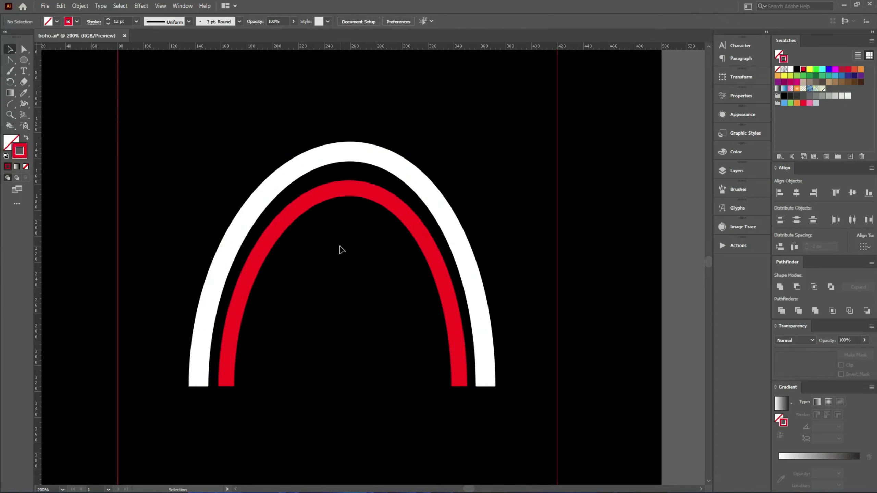
click(348, 186)
Step: Paste a copy of the red arch in front, colour it green, and shrink it inward
click(45, 6)
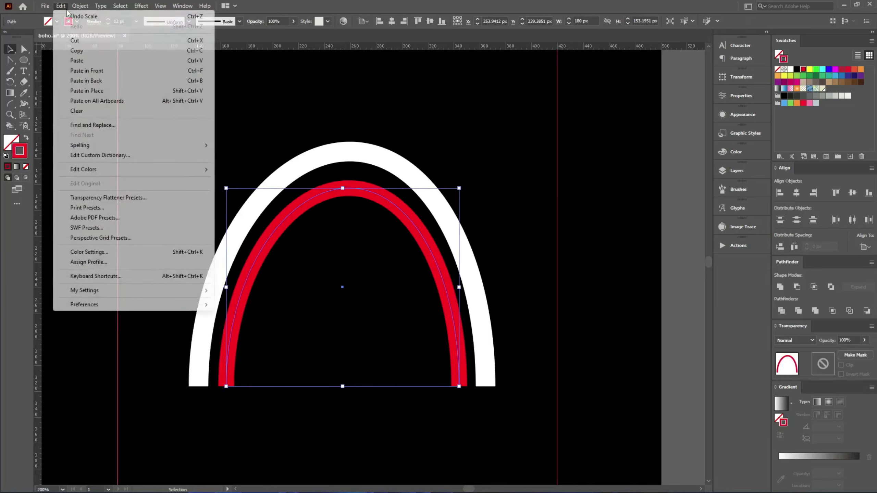
click(61, 6)
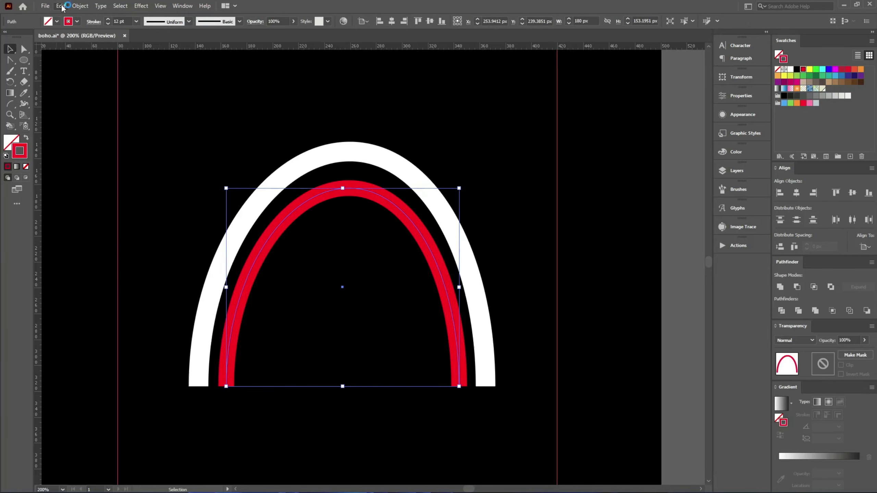
click(62, 6)
click(85, 70)
click(816, 70)
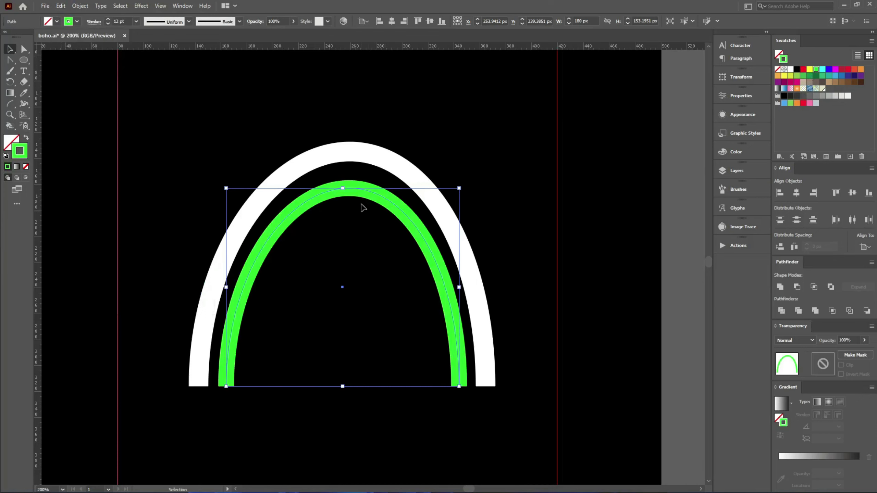
drag(344, 188, 343, 215)
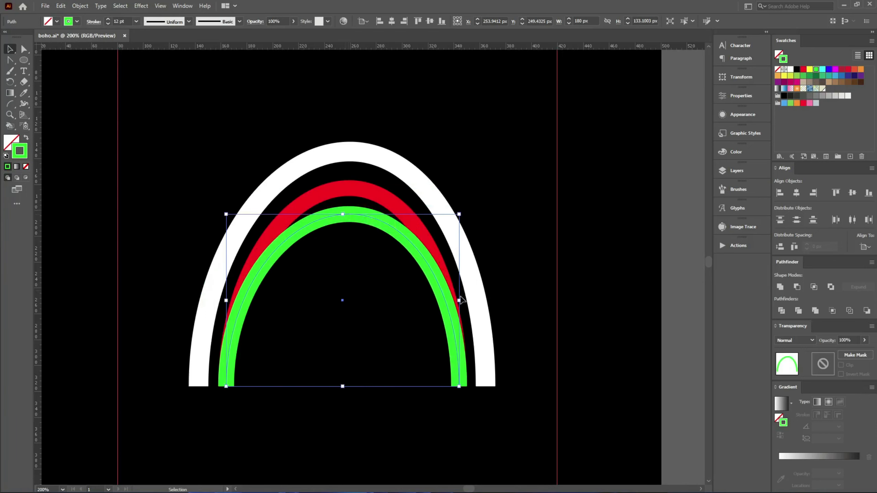
drag(459, 301, 433, 300)
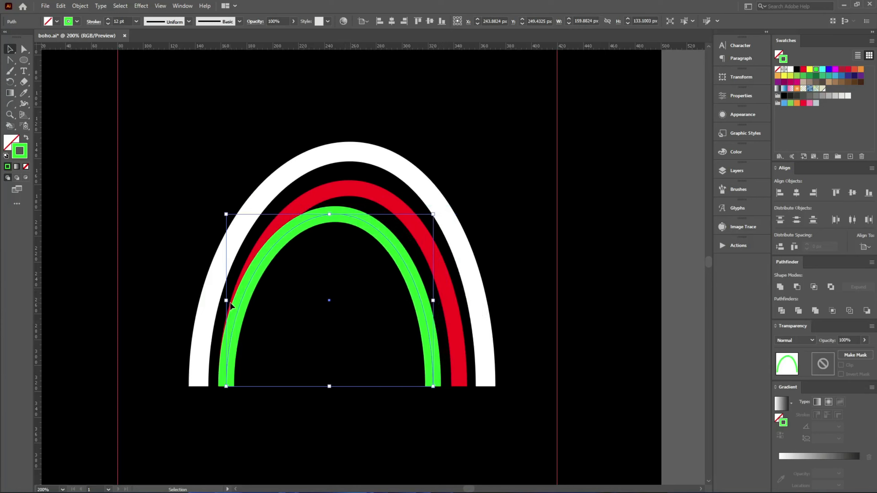
drag(234, 305, 259, 304)
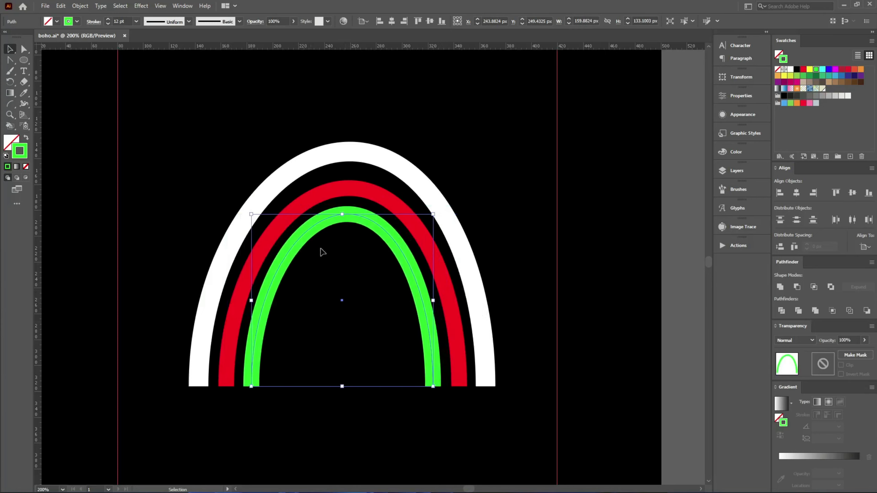
Step: Reshape the green arch's top and set stroke weights: red 14 pt, green 13 pt
key(a)
drag(347, 214, 353, 224)
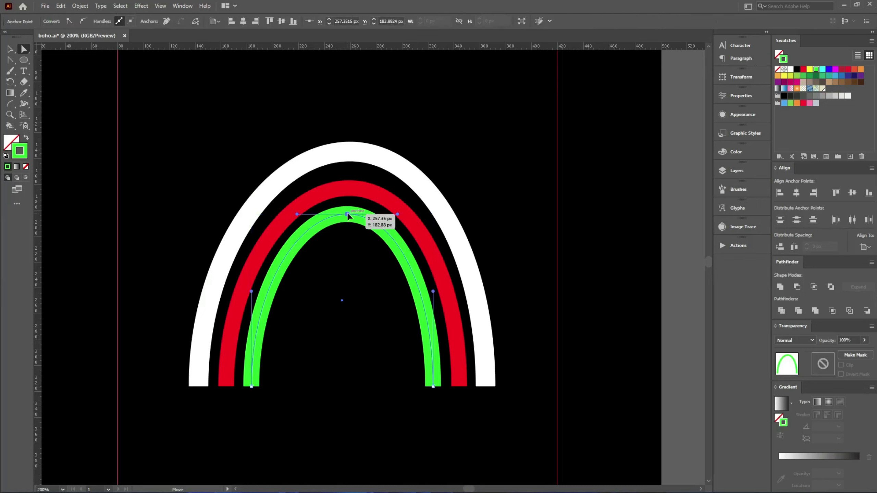
key(v)
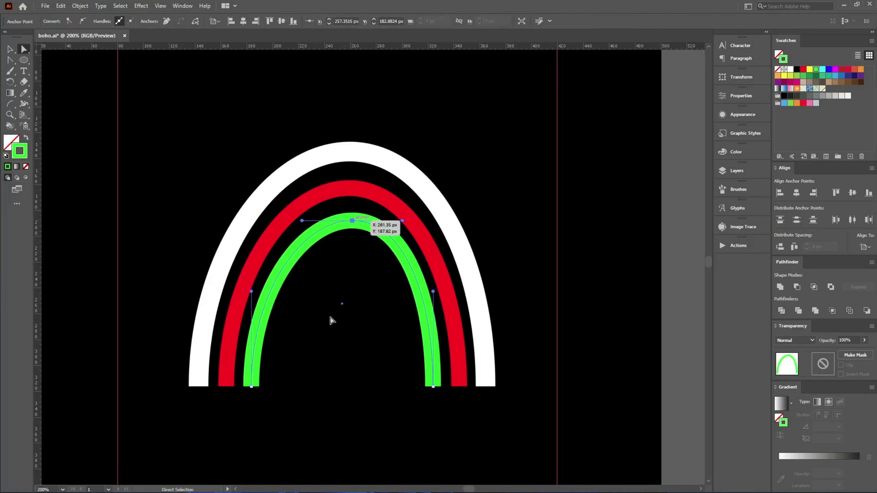
click(362, 254)
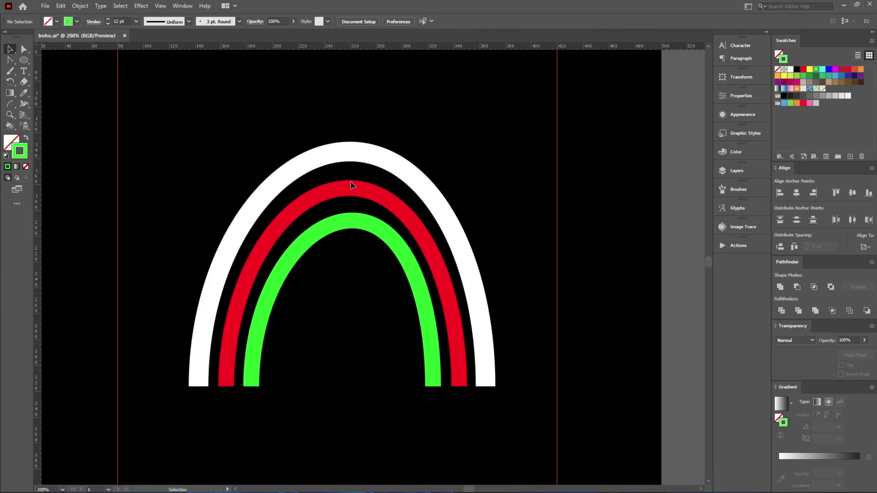
click(347, 192)
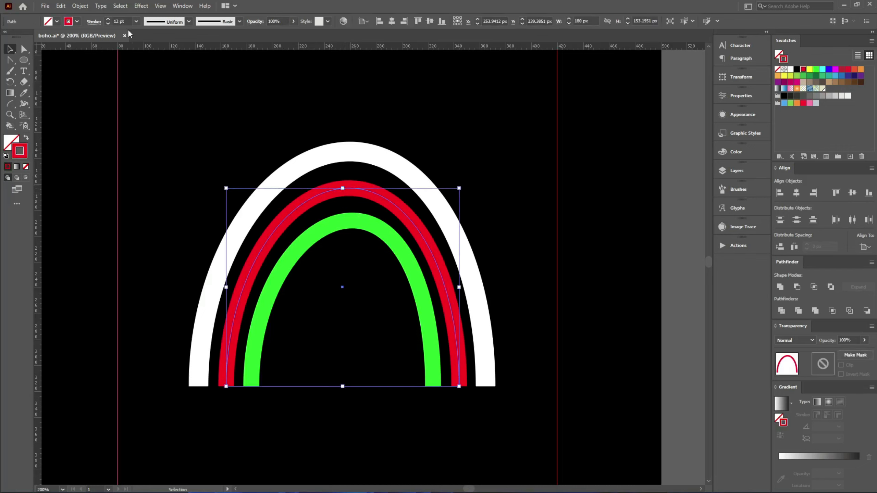
scroll(128, 23, up, 1)
scroll(128, 22, up, 1)
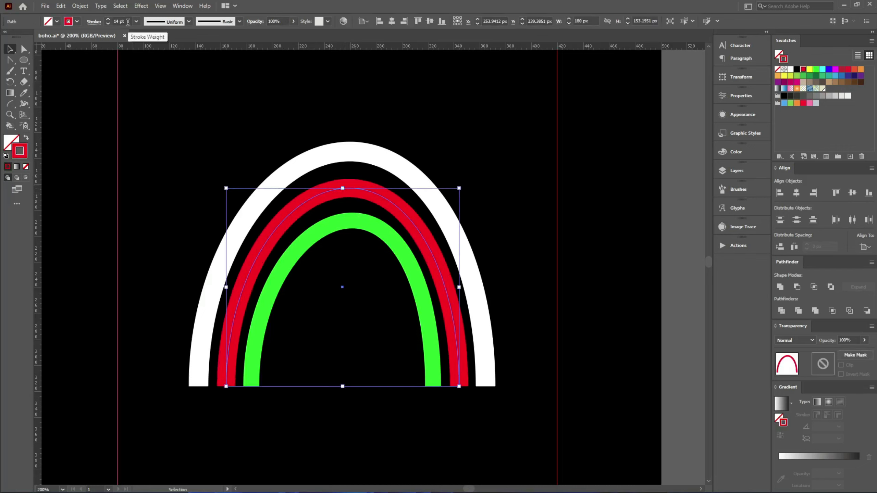
click(355, 223)
scroll(119, 19, up, 1)
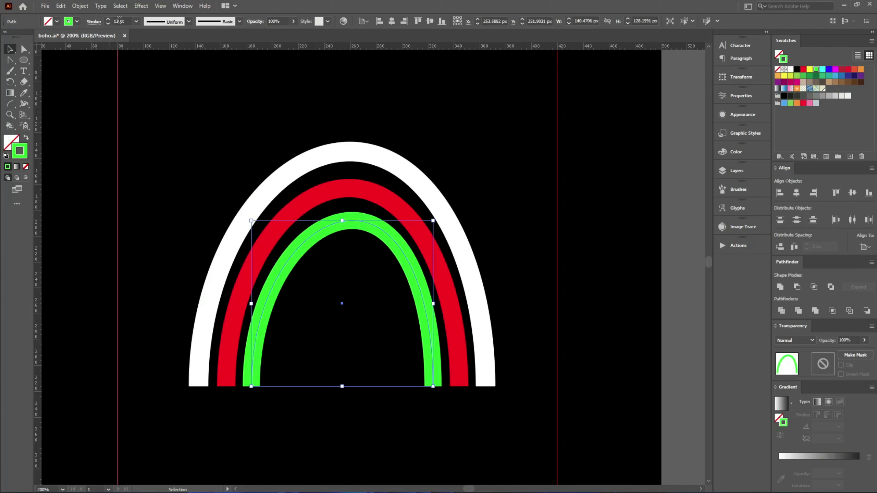
click(306, 337)
scroll(301, 311, down, 3)
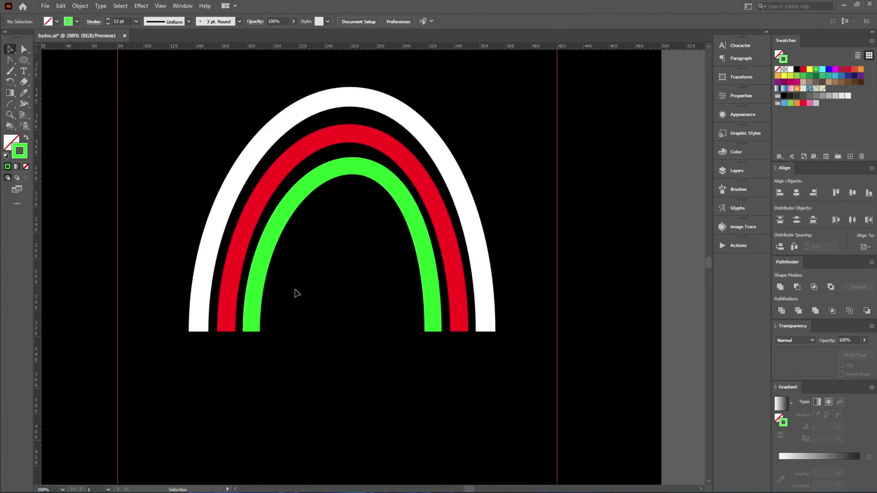
mouse_move(341, 218)
mouse_down()
mouse_move(357, 180)
mouse_move(342, 217)
mouse_up()
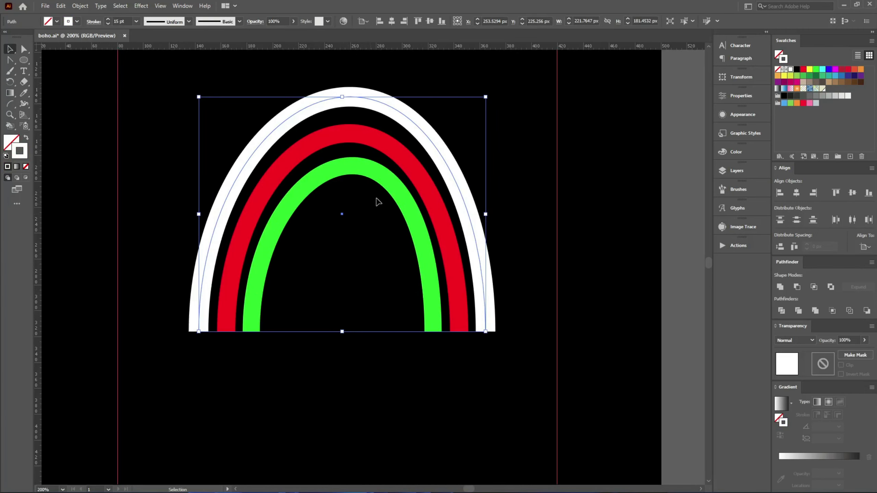
click(383, 186)
click(383, 180)
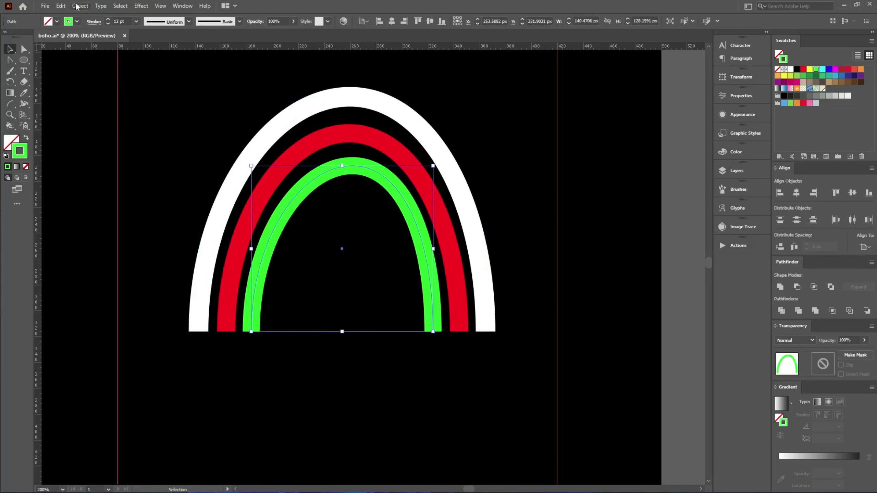
Step: Paste a copy of the green arch in front, colour it tan with a 9 pt stroke, and narrow it
click(60, 6)
click(84, 51)
click(61, 6)
click(86, 71)
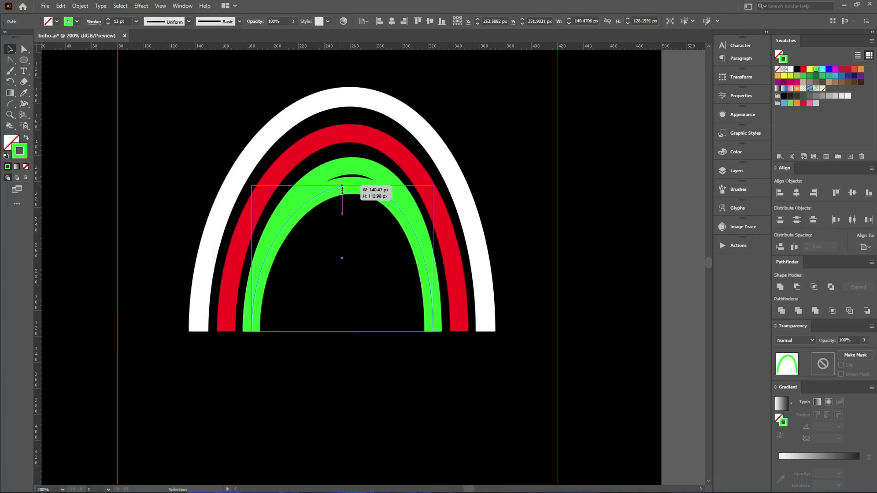
drag(342, 165, 342, 190)
click(803, 81)
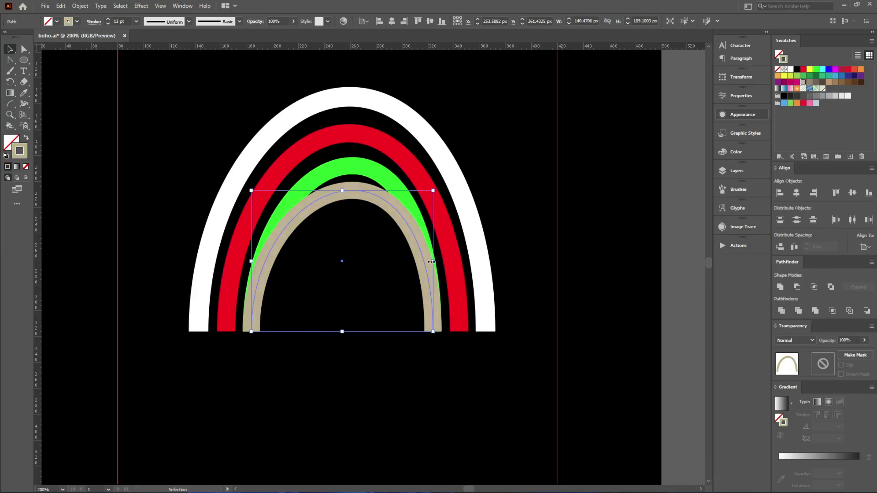
drag(432, 262, 415, 261)
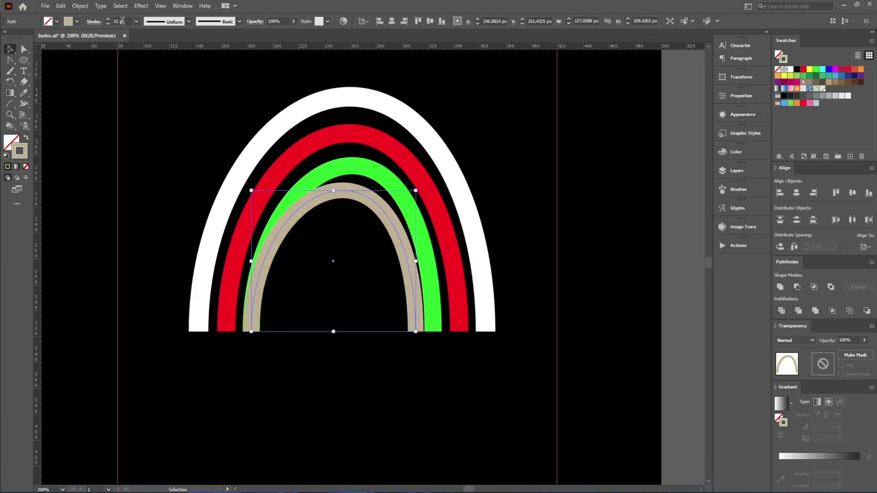
key(Down)
key(Down)
key(Down)
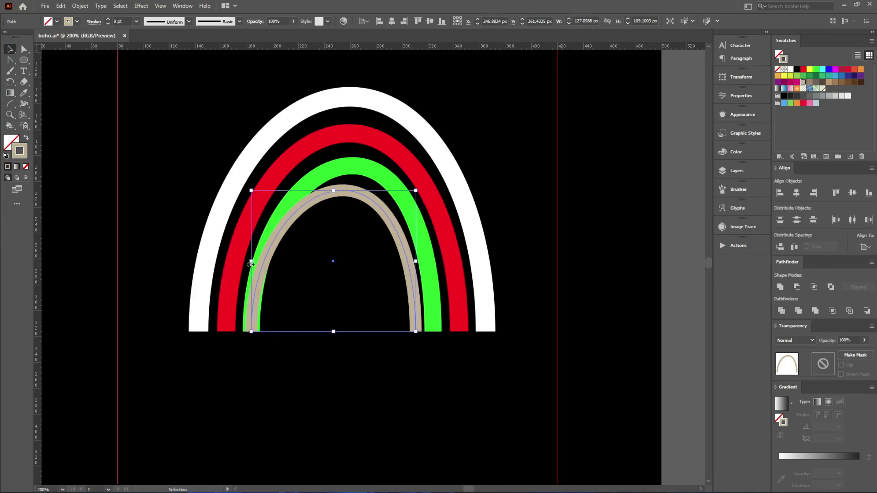
drag(251, 264, 268, 264)
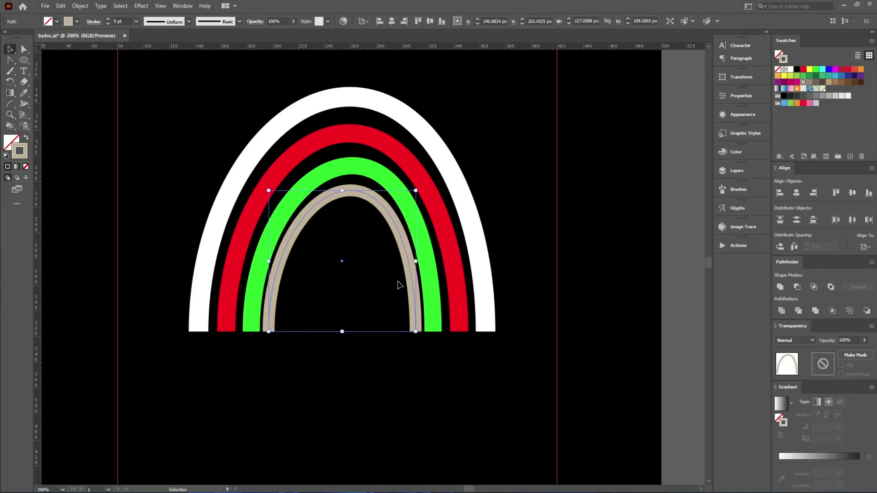
drag(413, 263, 408, 262)
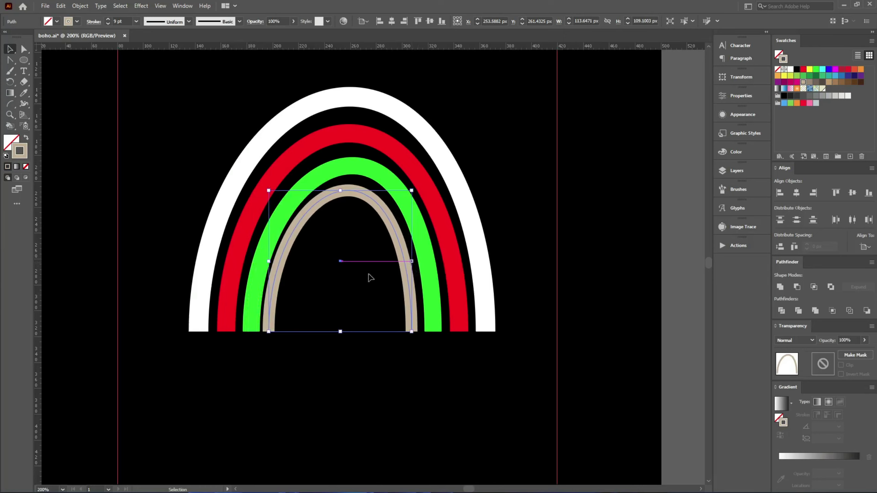
drag(268, 261, 275, 262)
Step: Even out the top points of the tan, red and green arches, then select all four
key(a)
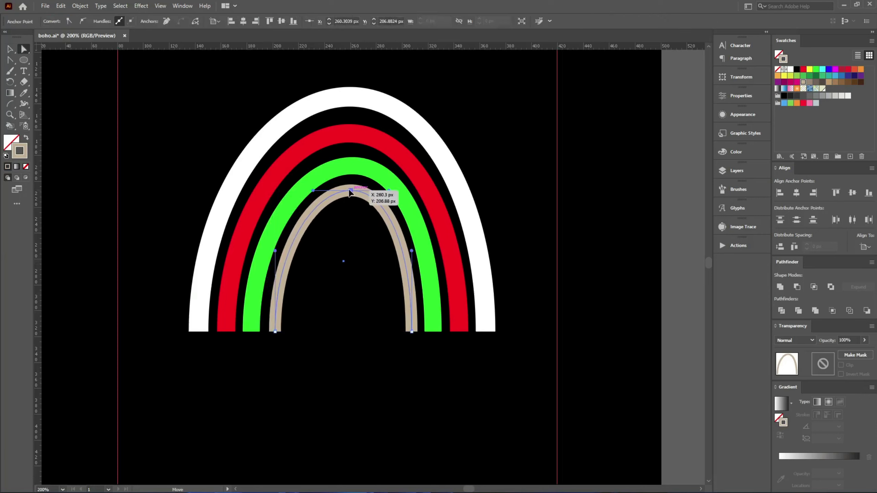
drag(350, 191, 345, 191)
drag(349, 133, 348, 127)
drag(349, 165, 346, 159)
click(347, 200)
drag(346, 191, 346, 189)
key(v)
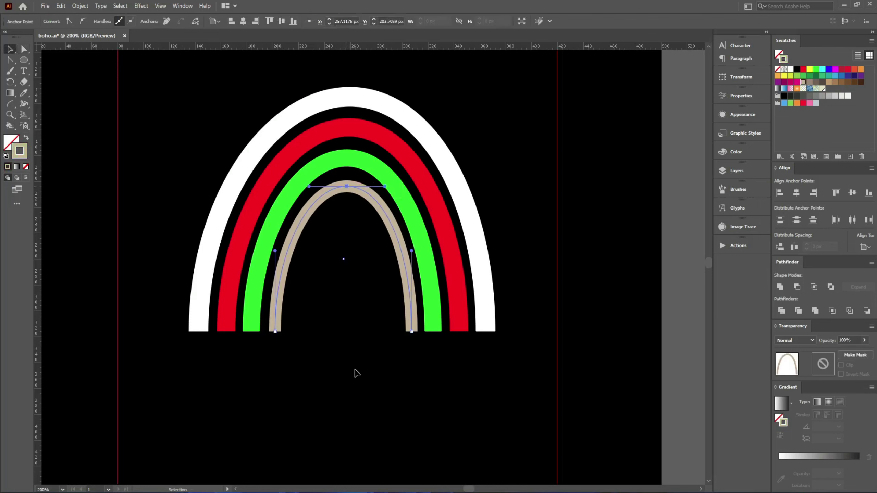
click(356, 372)
drag(477, 365, 167, 150)
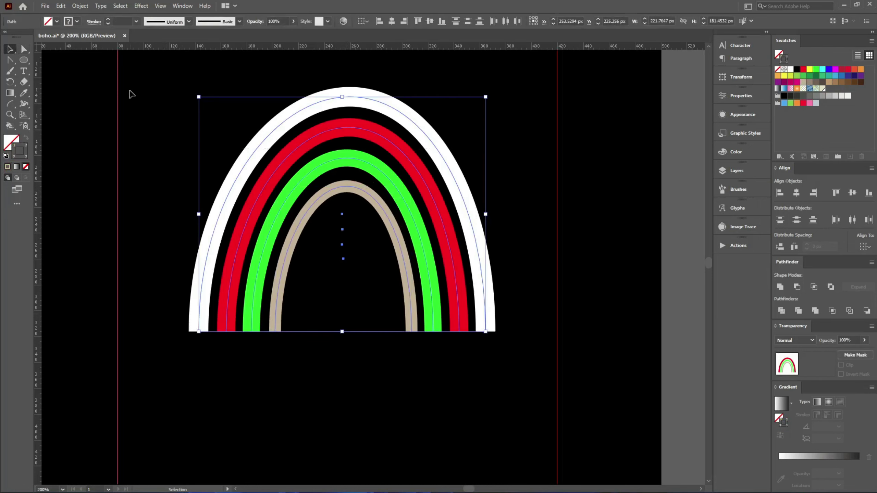
Step: Give all four arches round caps and save the file
click(93, 22)
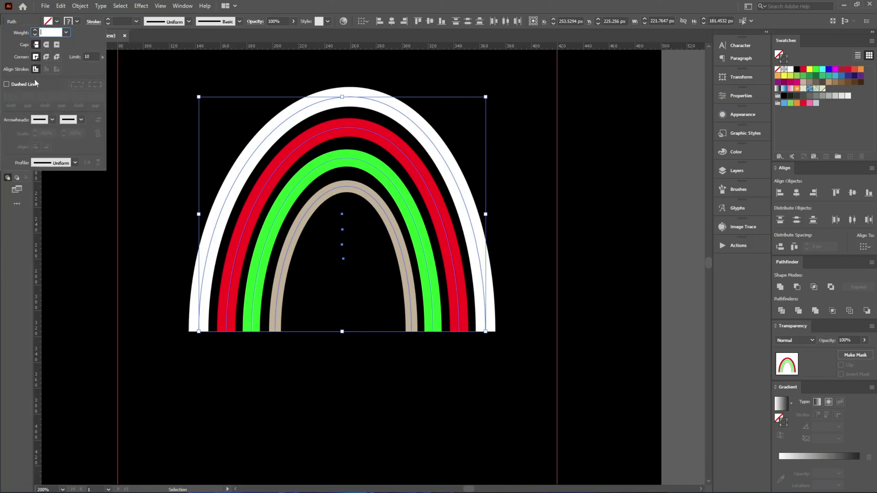
click(46, 44)
click(264, 383)
key(ctrl+s)
Step: Select the outer white arch and copy it
click(396, 108)
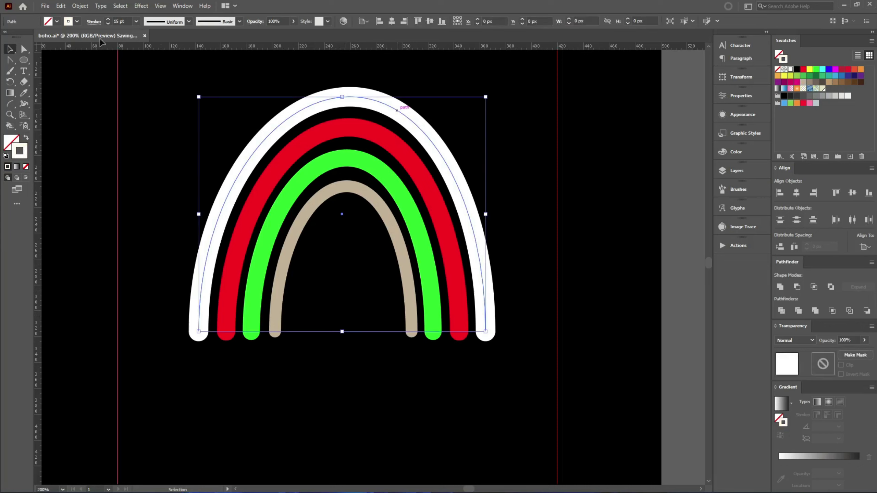
click(45, 5)
click(45, 6)
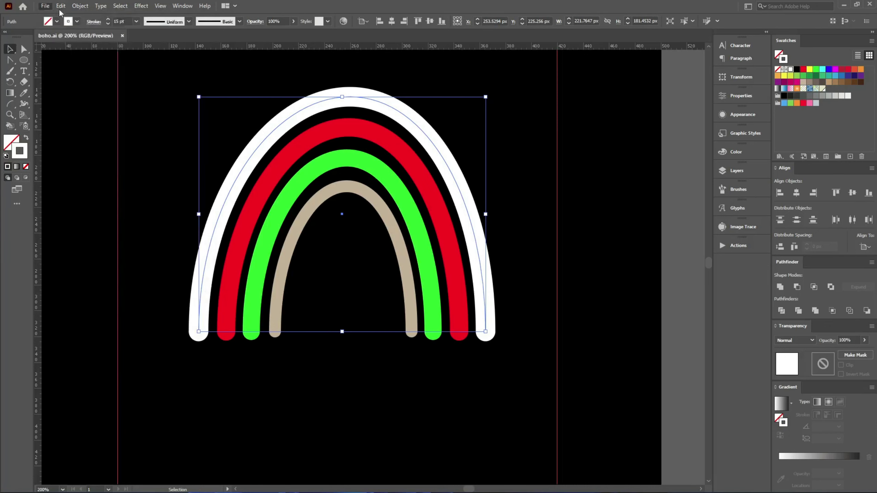
click(62, 6)
Step: Paste a copy over the white arch and give it a green 4 pt stroke
click(61, 5)
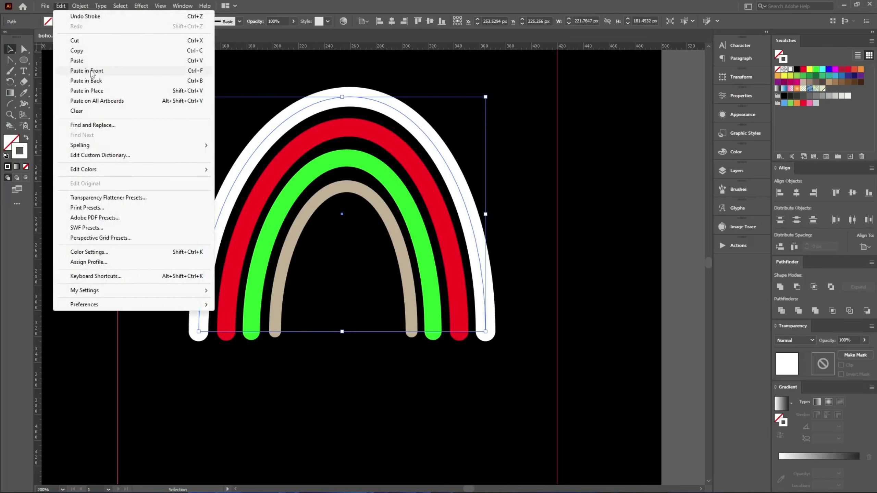
click(104, 70)
click(809, 70)
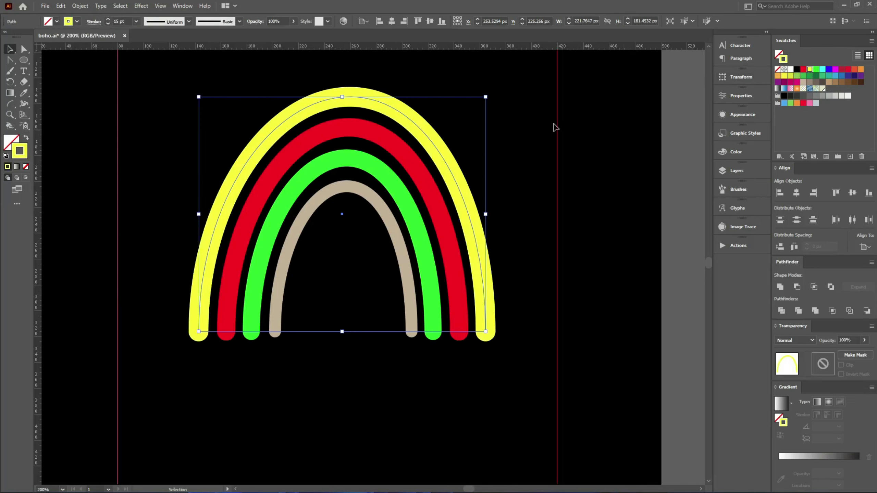
scroll(117, 19, down, 3)
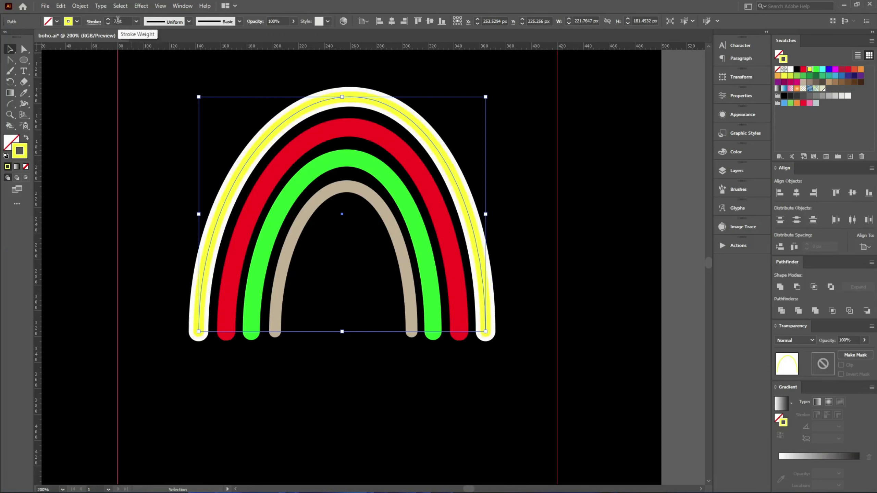
click(803, 76)
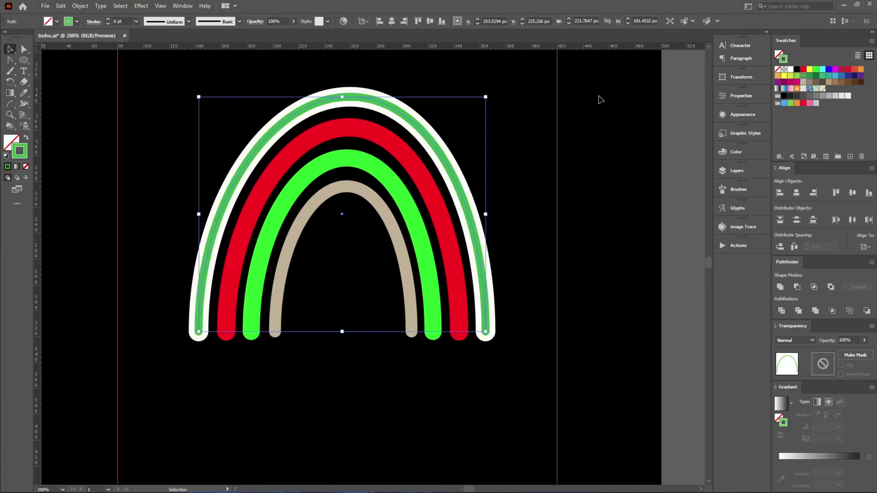
scroll(368, 99, up, 1)
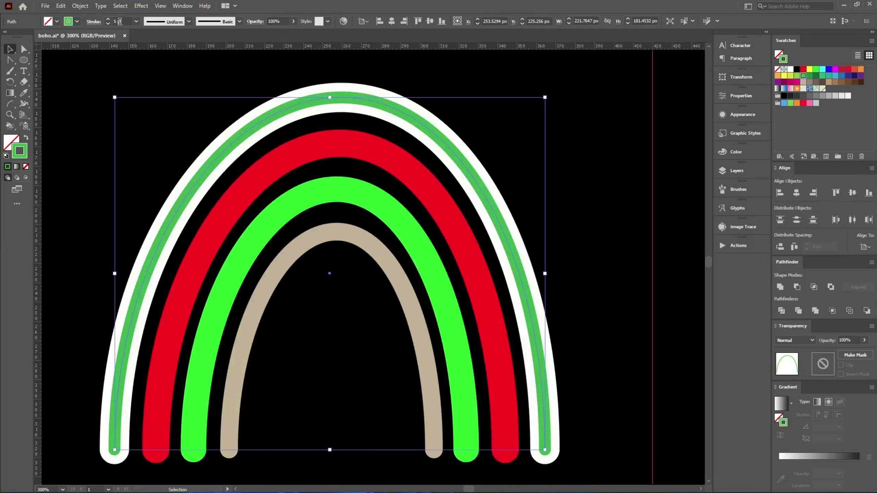
scroll(120, 21, down, 1)
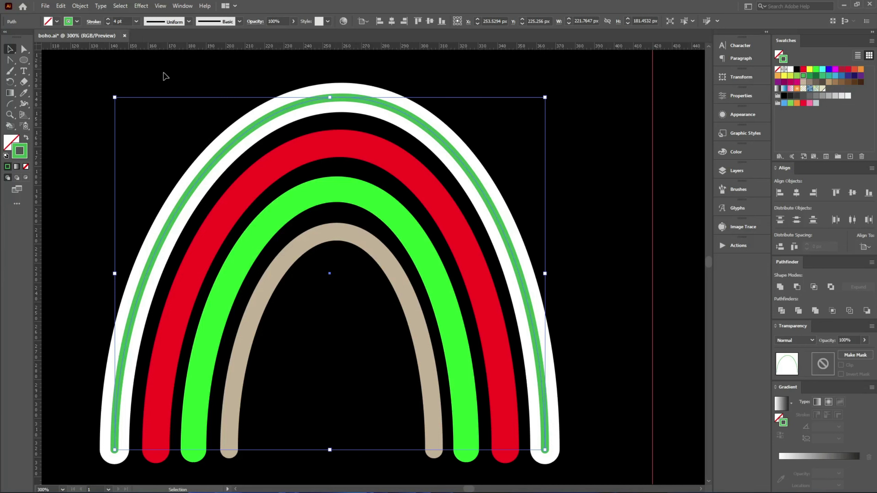
Step: Make the green line dashed with 17 pt dashes and 7 pt gaps
click(91, 21)
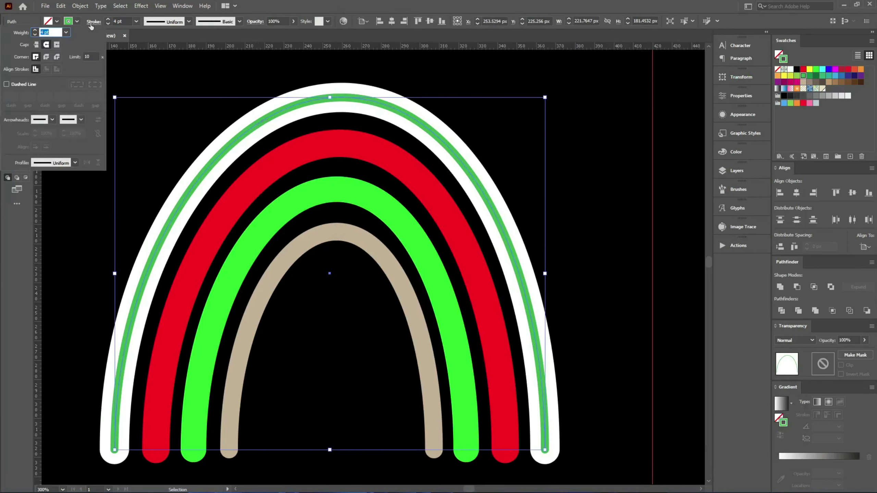
click(7, 85)
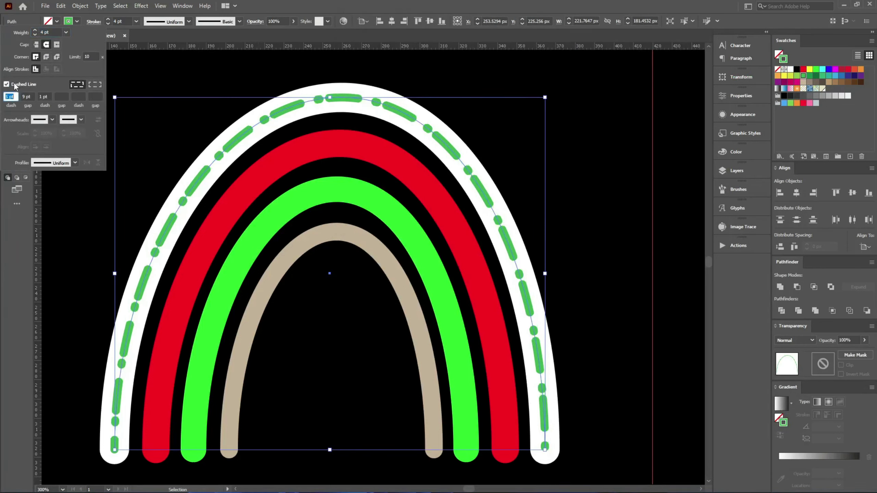
click(27, 96)
key(Down)
key(Down)
key(Down)
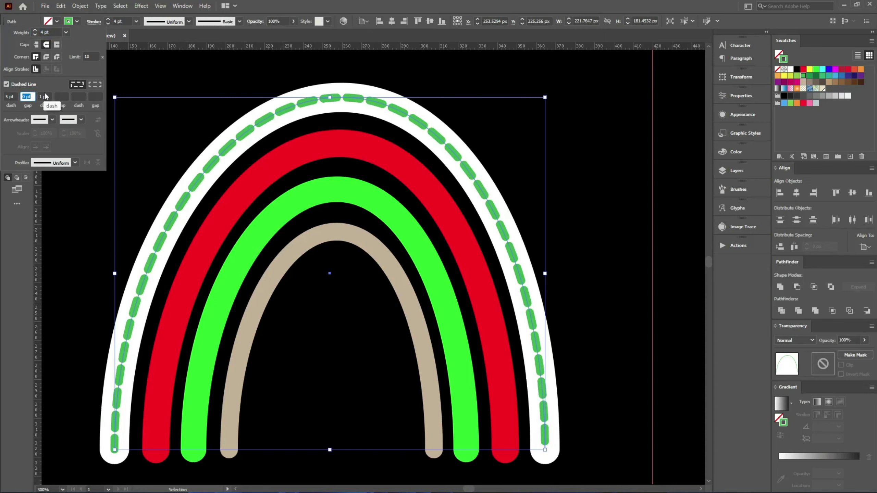
click(45, 97)
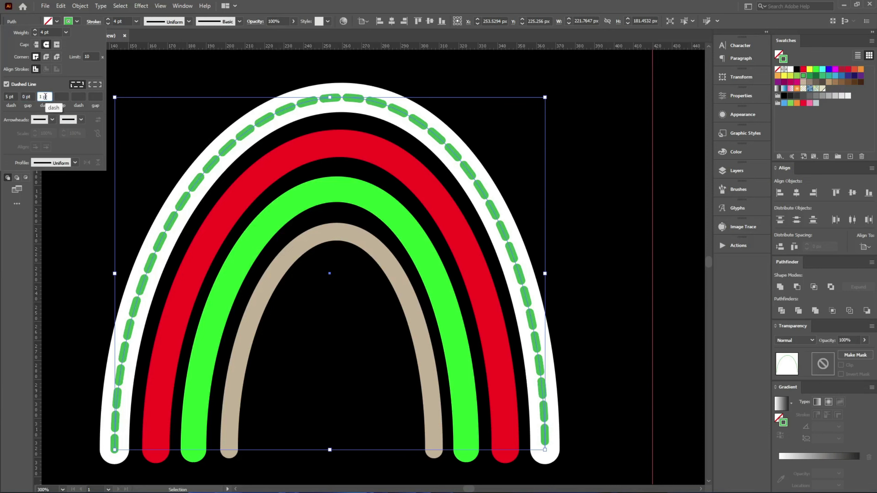
key(Down)
click(11, 96)
key(Up)
key(Up)
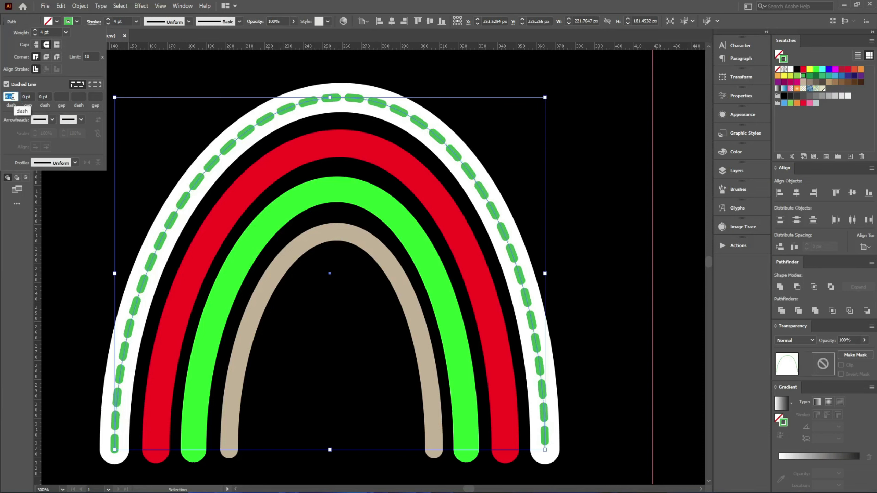
key(Up)
key(Up)
key(Up)
key(Up)
key(Up)
key(Up)
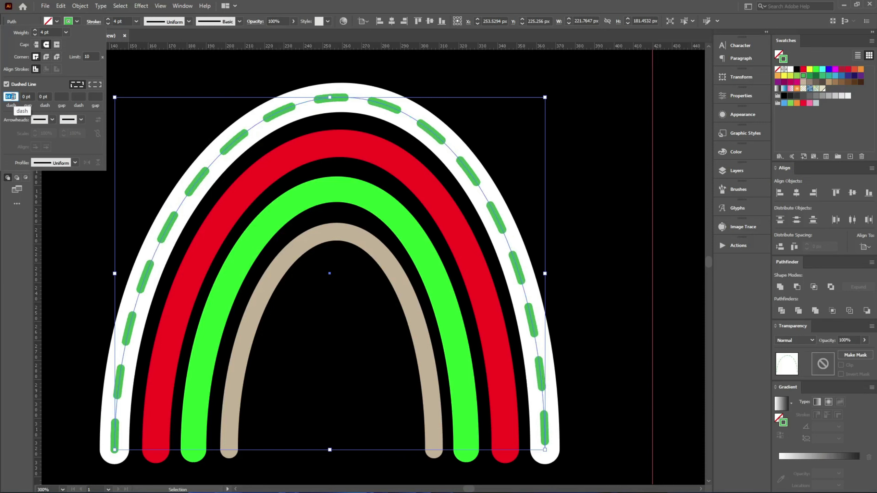
key(Up)
key(Up)
key(Up)
key(Up)
click(27, 97)
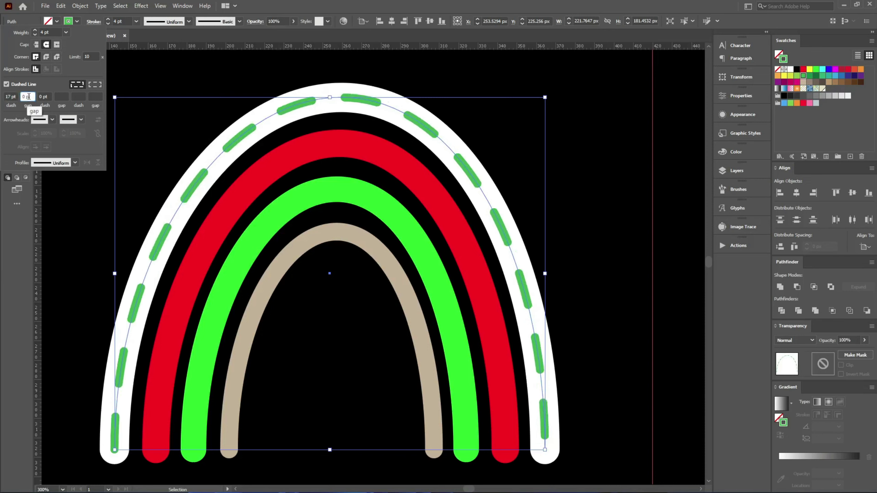
key(Up)
key(Up)
key(Up)
key(Up)
key(Up)
key(Up)
key(Up)
key(Up)
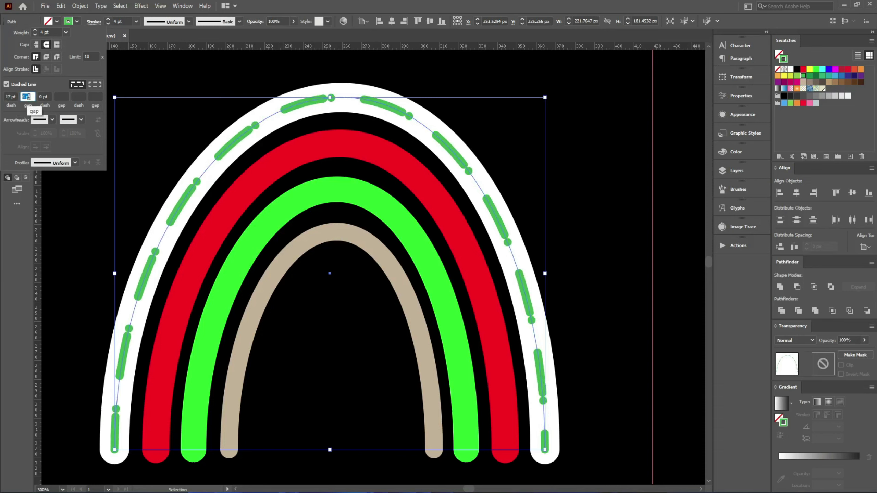
key(Up)
key(Up)
key(Up)
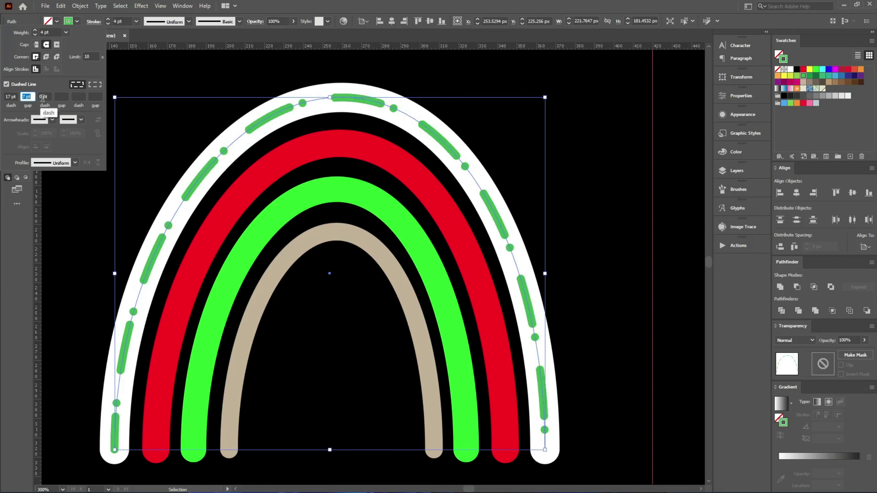
click(45, 96)
key(Up)
key(Up)
key(Up)
key(Up)
key(Up)
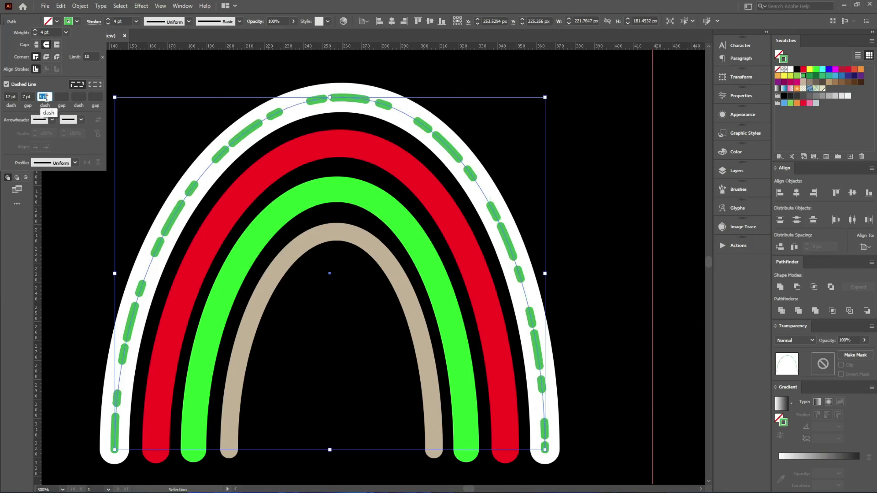
key(Up)
key(Up)
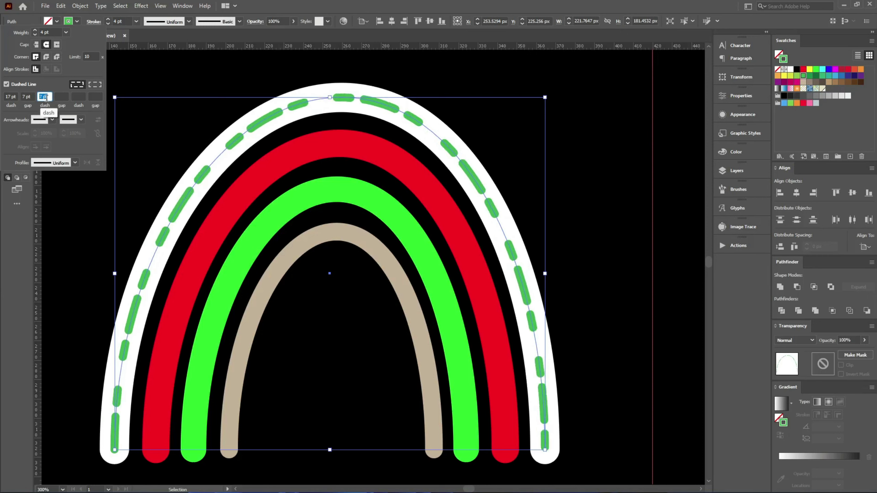
click(357, 92)
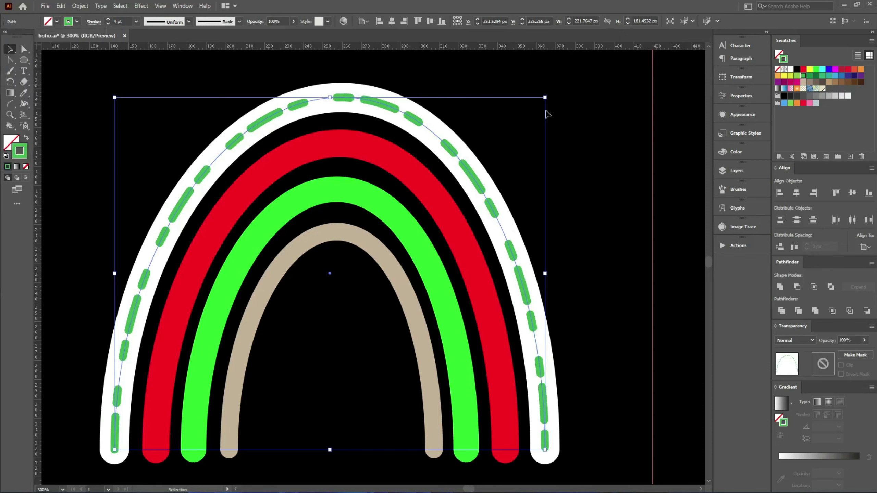
click(607, 140)
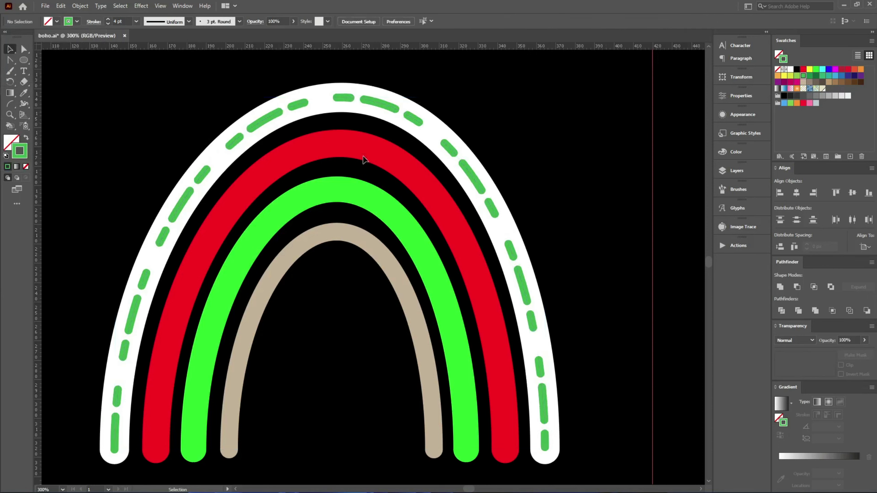
Step: Paste a copy of the red arch in front and give it a light grey stroke
click(332, 143)
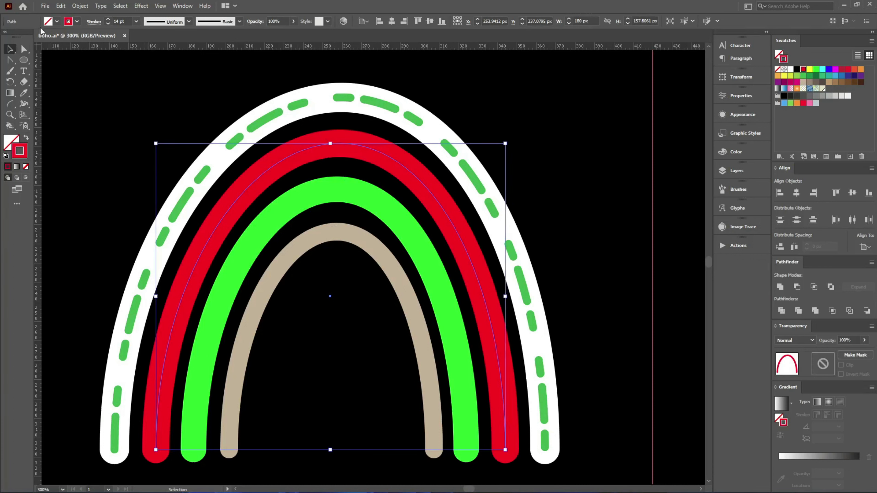
click(60, 6)
click(86, 51)
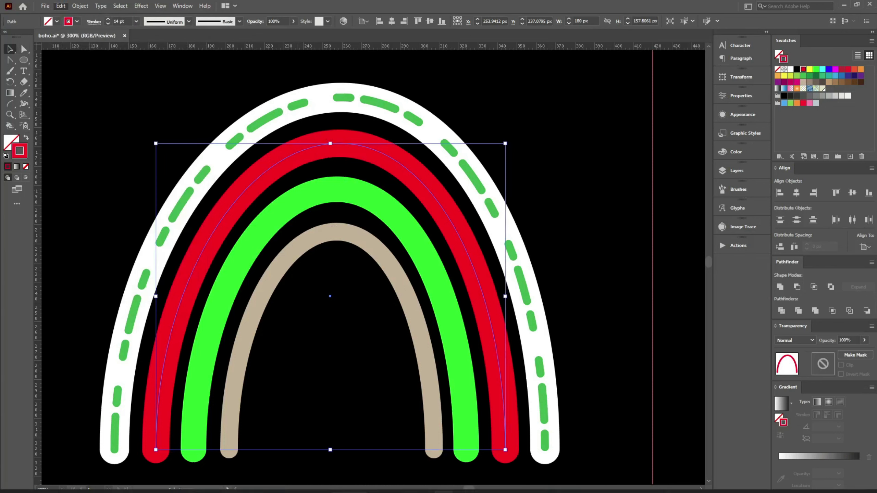
click(60, 6)
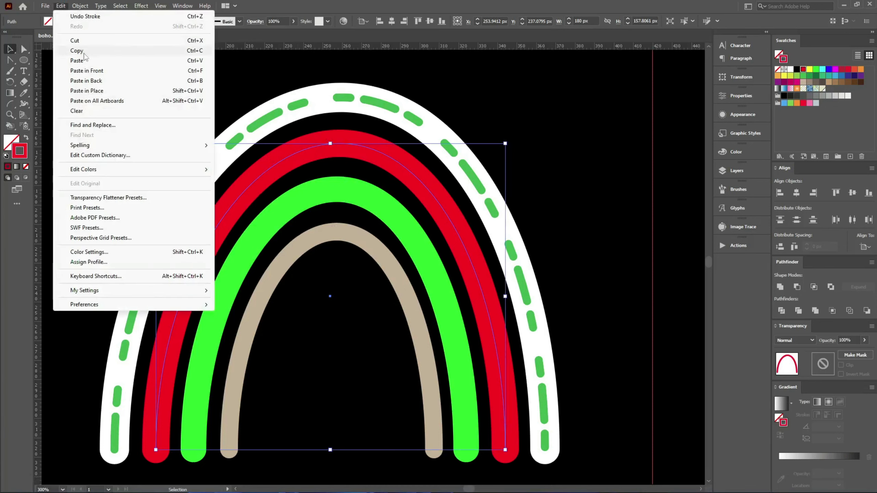
click(85, 73)
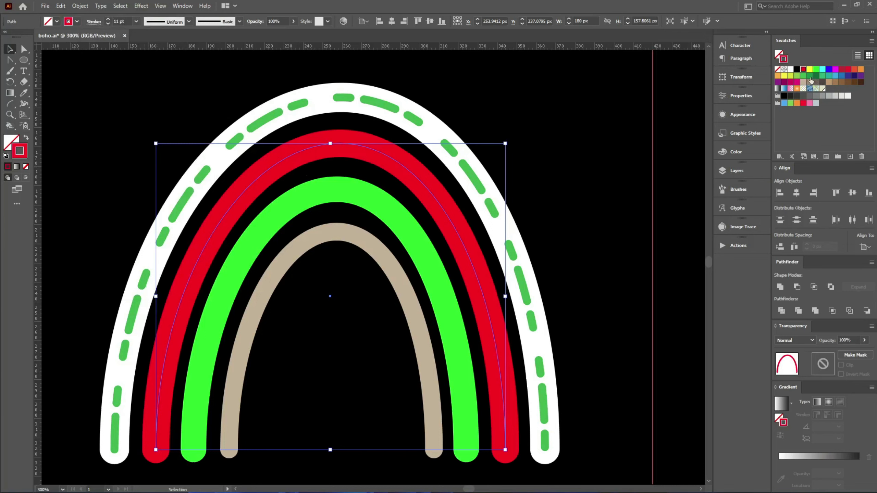
click(817, 83)
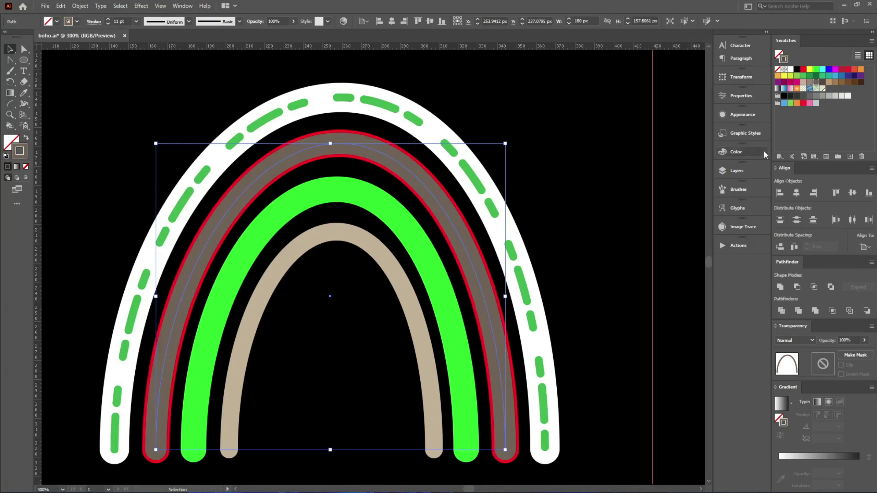
click(837, 97)
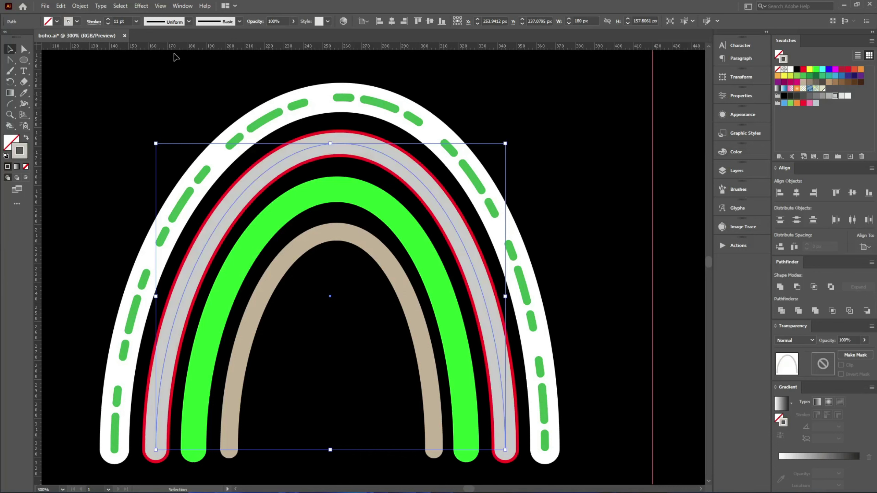
Step: Apply a smooth Zig Zag distortion to the grey arch line, starting at 7 ridges per segment
scroll(120, 22, down, 2)
scroll(120, 21, down, 1)
scroll(120, 19, down, 2)
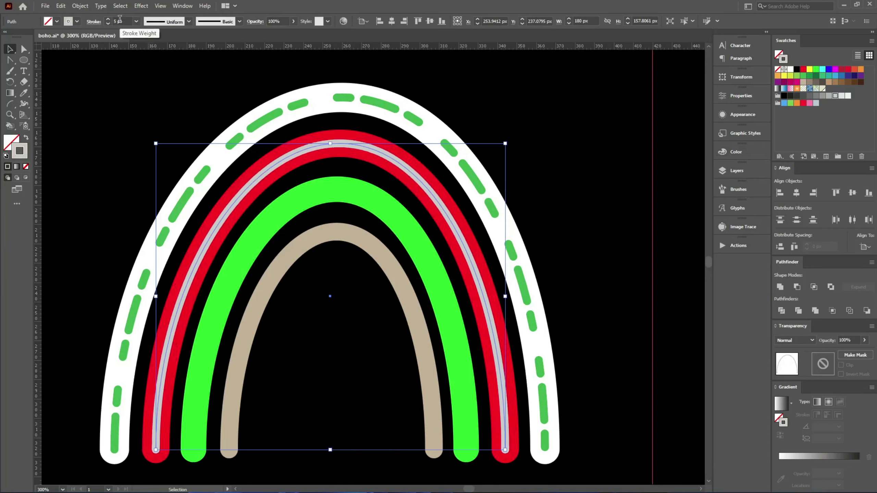
scroll(119, 18, down, 1)
scroll(119, 19, down, 1)
scroll(121, 20, down, 1)
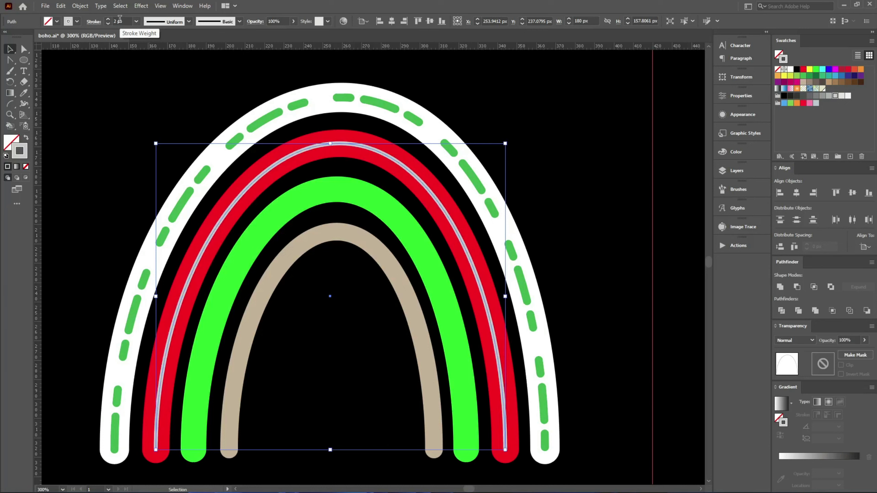
click(142, 6)
mouse_move(169, 79)
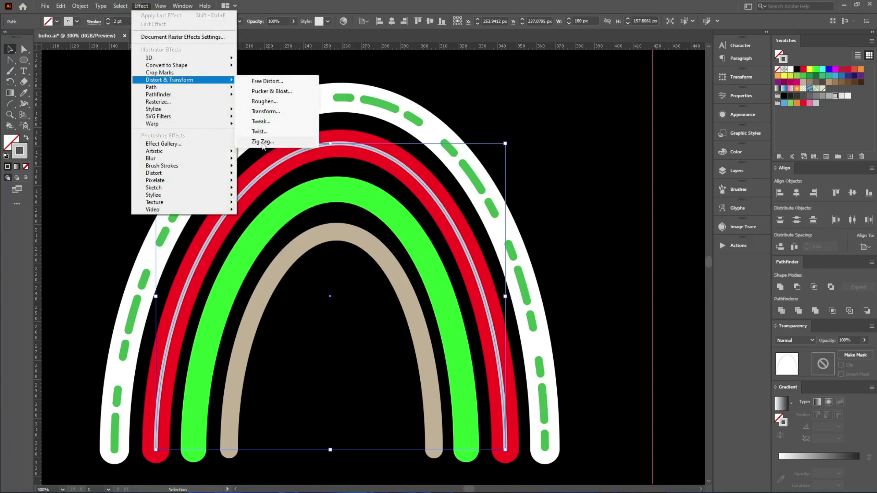
click(264, 142)
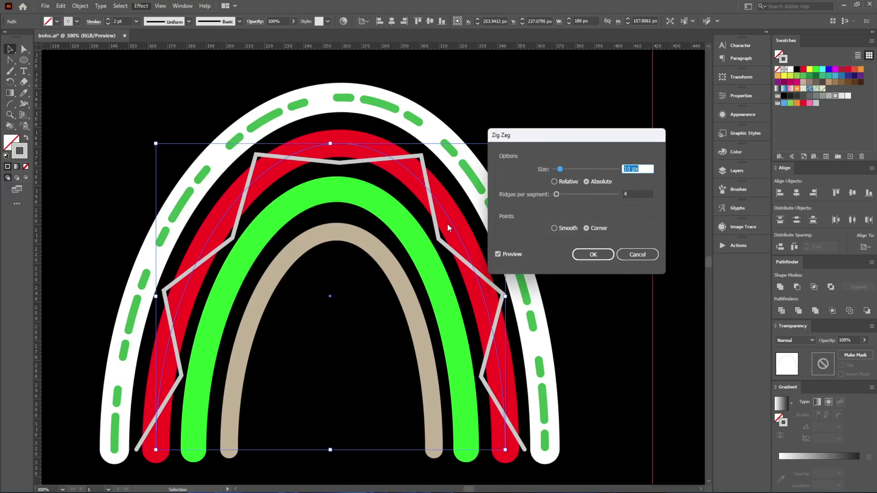
click(556, 230)
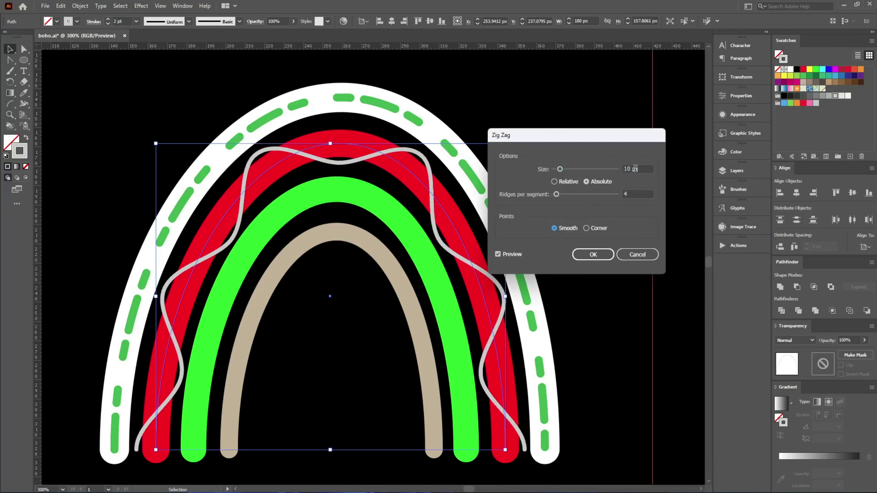
text(4)
double_click(639, 193)
text(6)
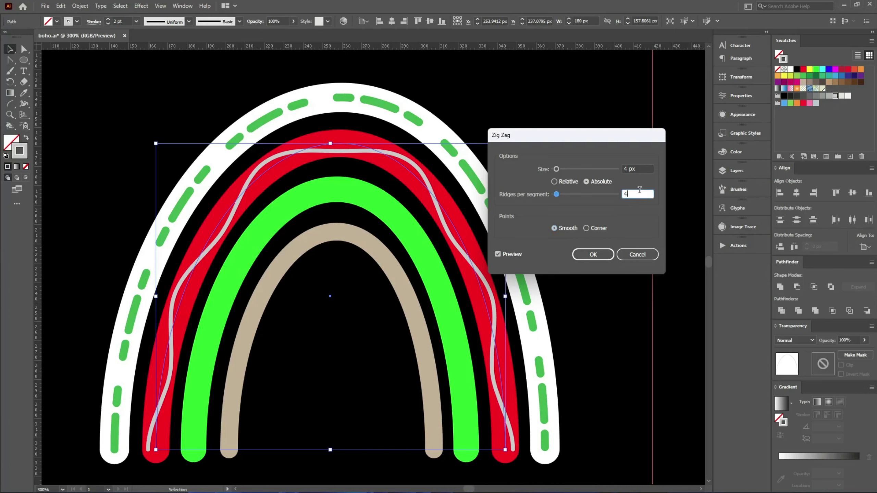
key(Up)
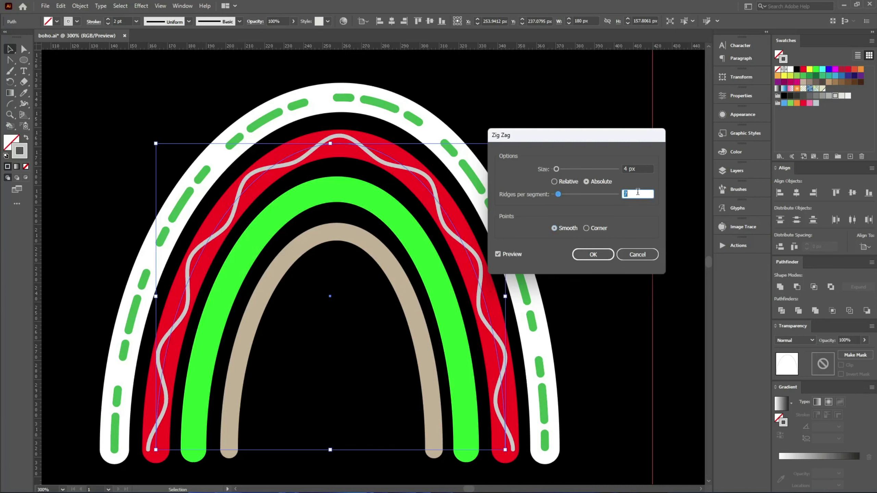
Step: Fine-tune the Zig Zag to 4.2 px size and 9 ridges per segment
double_click(635, 170)
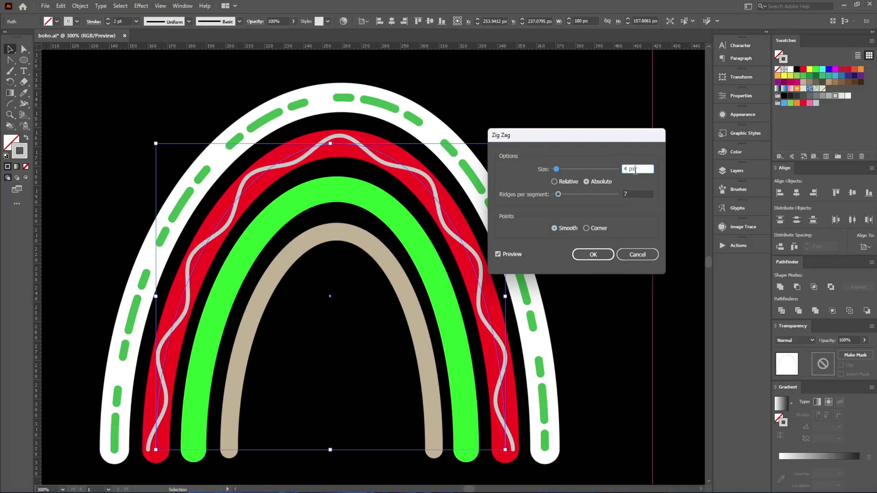
key(Up)
key(Up)
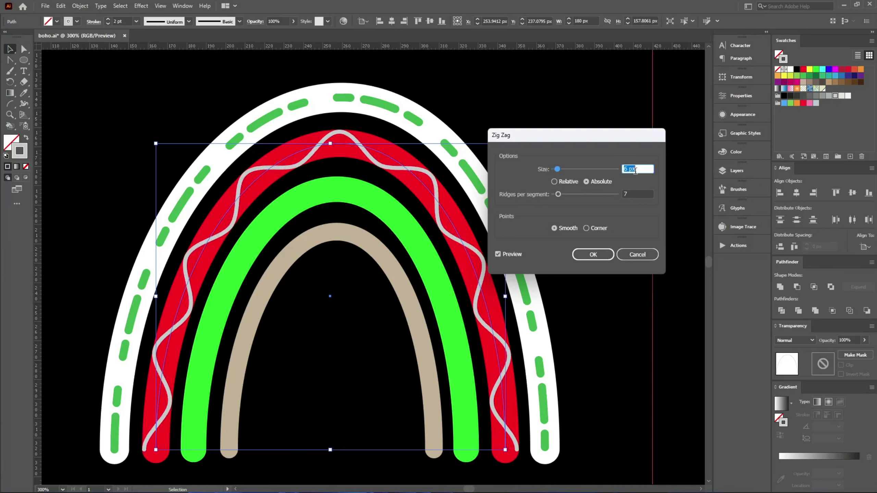
key(Up)
key(Up)
double_click(638, 194)
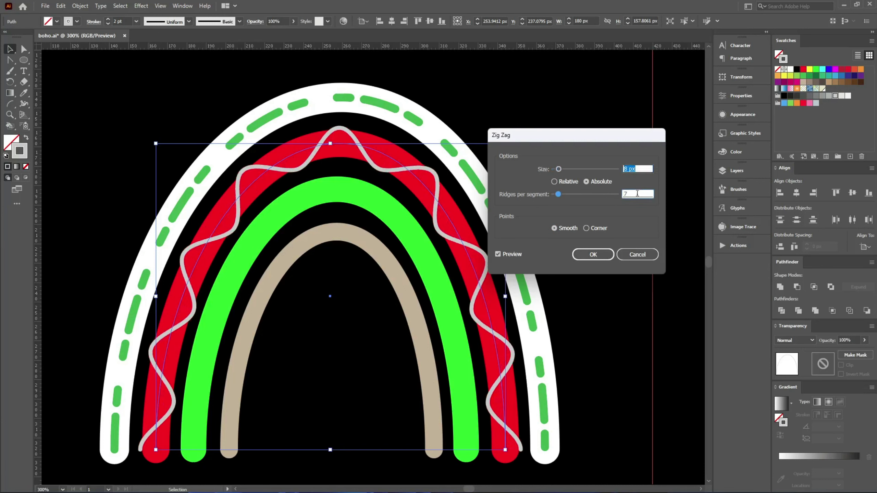
key(Up)
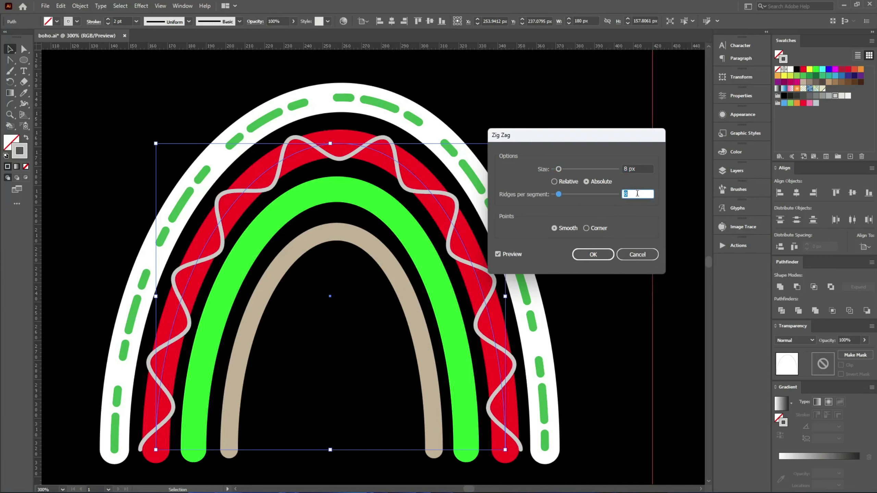
key(Up)
double_click(635, 169)
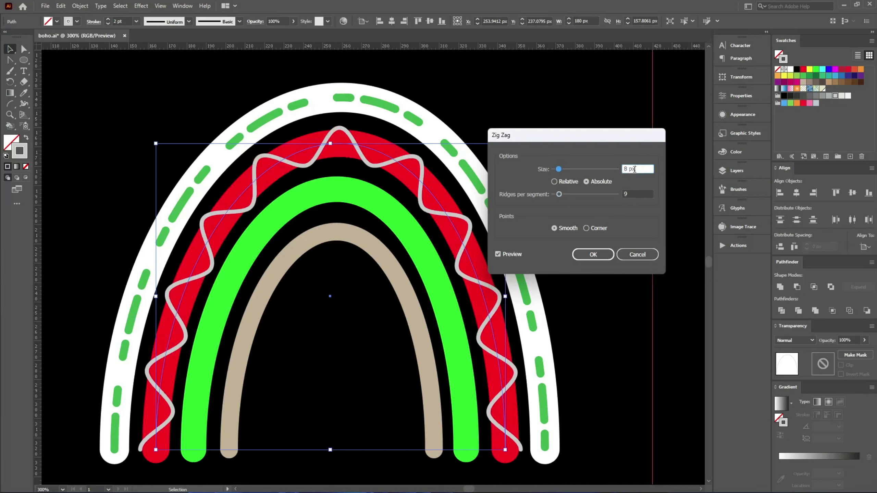
key(Down)
key(Down)
key(Down)
key(Down)
key(Down)
key(Up)
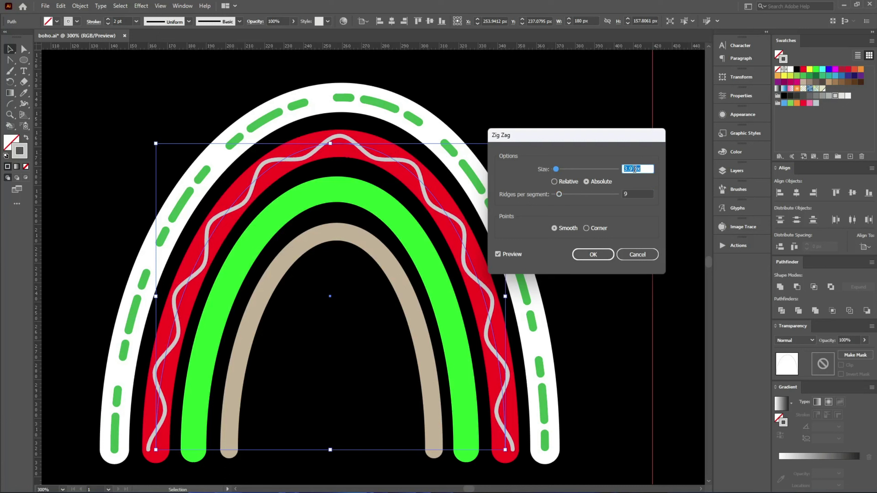
key(ctrl+Up)
key(ctrl+Up)
click(638, 194)
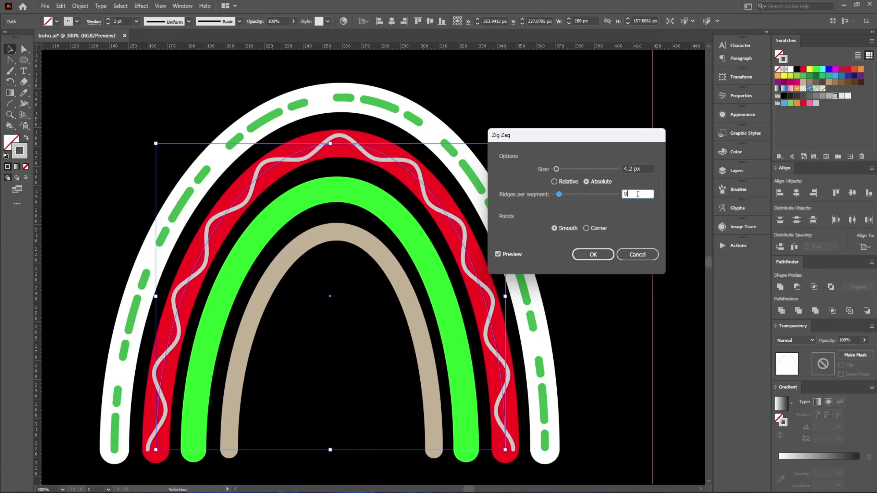
key(Up)
key(Down)
Step: Apply the 4.2 px Zig Zag effect and deselect the wavy line
click(601, 257)
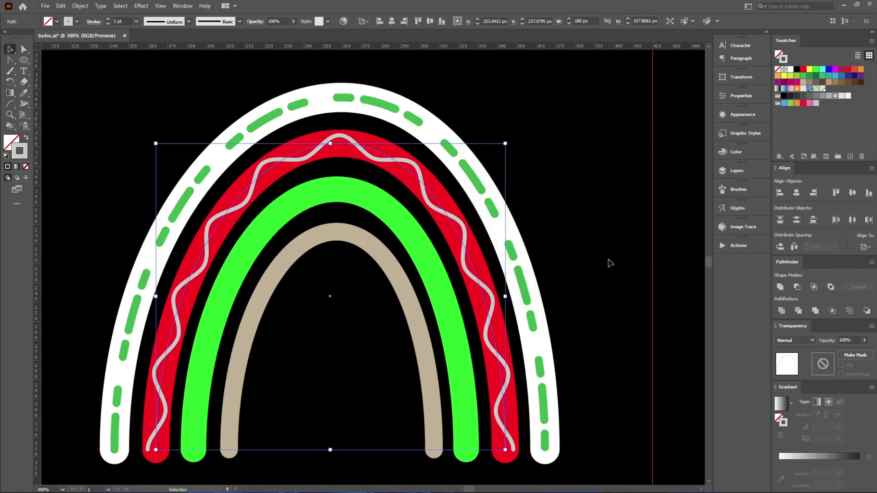
click(623, 242)
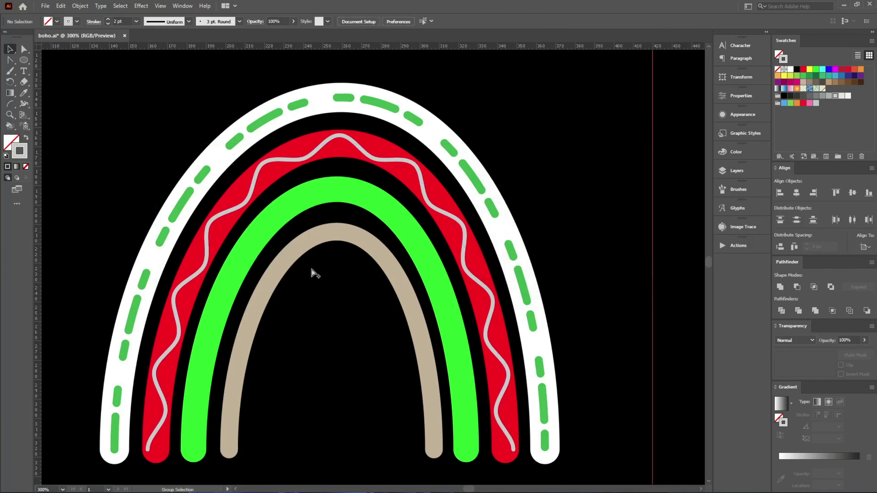
scroll(315, 273, down, 1)
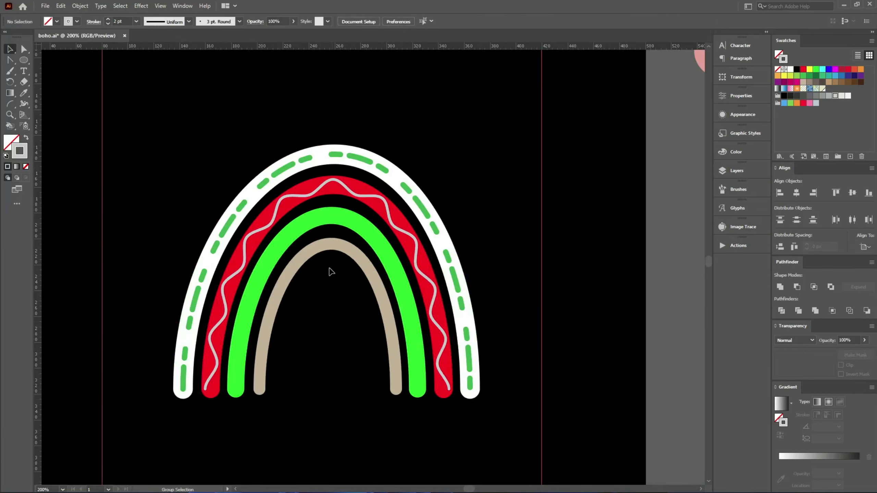
Step: Sketch Pencil shapes on the black area with a light fill and no stroke
click(22, 61)
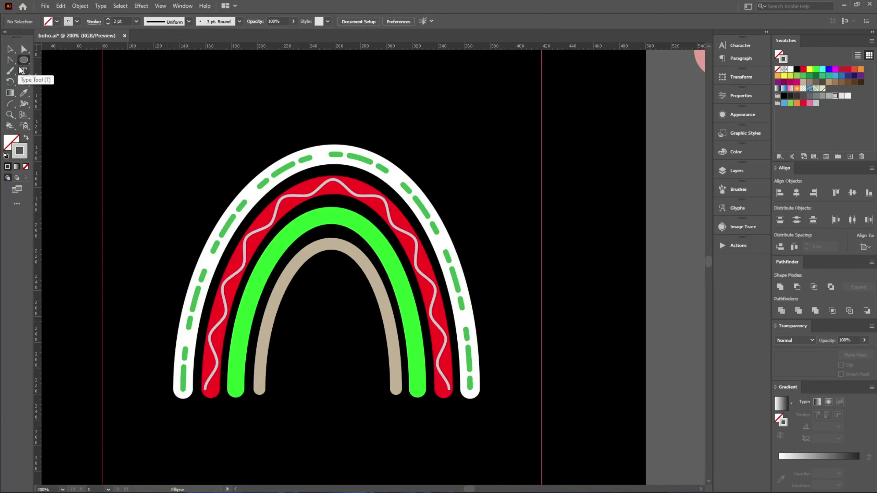
key(n)
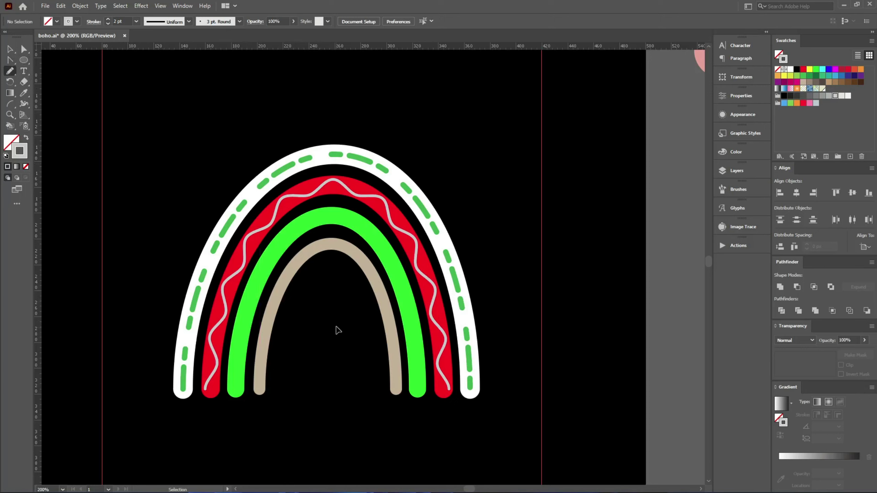
scroll(478, 229, up, 5)
mouse_move(444, 237)
mouse_down()
mouse_move(487, 214)
mouse_move(443, 234)
mouse_up()
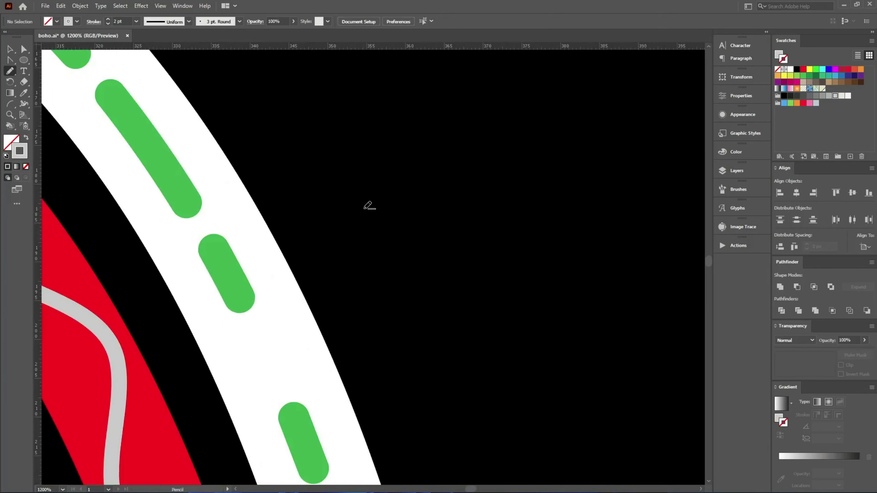
key(shift+x)
mouse_move(407, 194)
mouse_down()
mouse_move(433, 208)
mouse_move(396, 246)
mouse_up()
key(ctrl+shift+a)
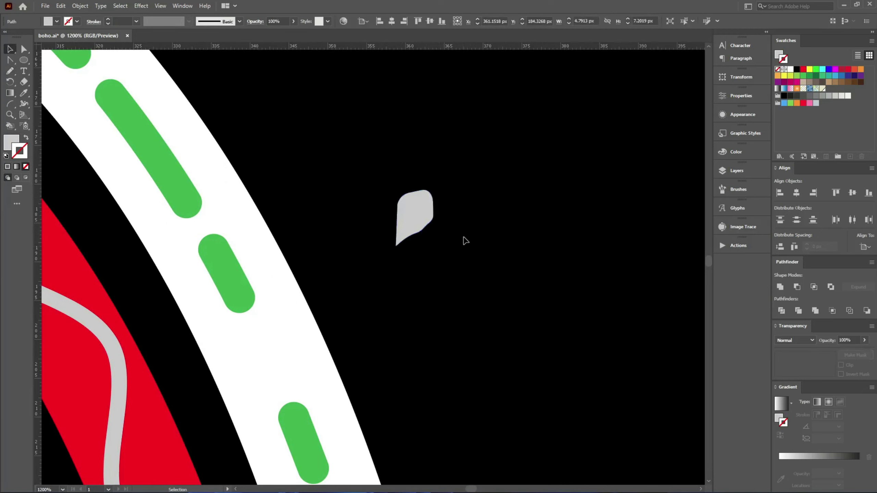
Step: Delete the unwanted shape and redraw a closed teardrop as half a heart
key(v)
click(415, 214)
key(Delete)
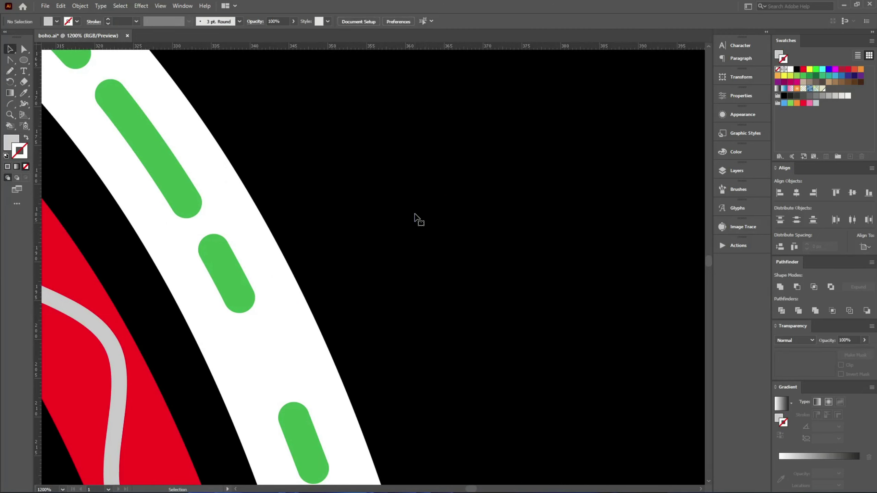
key(n)
key(Return)
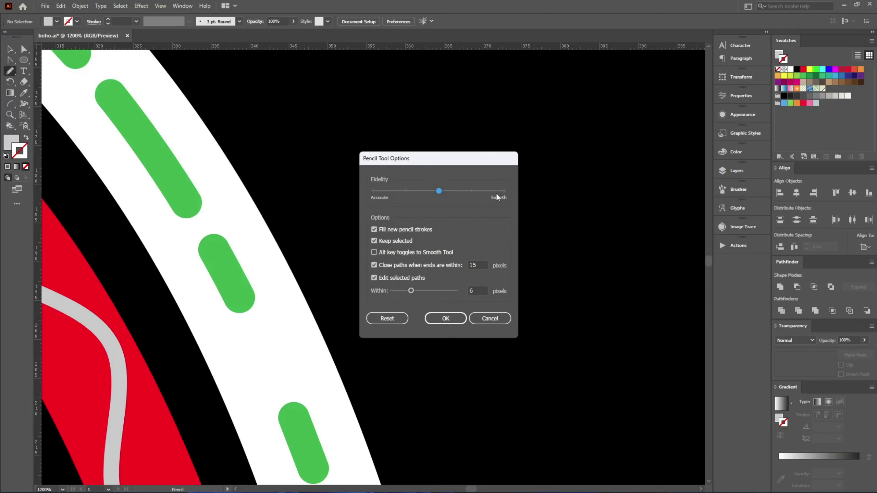
click(446, 317)
mouse_move(412, 234)
mouse_down()
mouse_move(447, 254)
mouse_move(406, 284)
mouse_up()
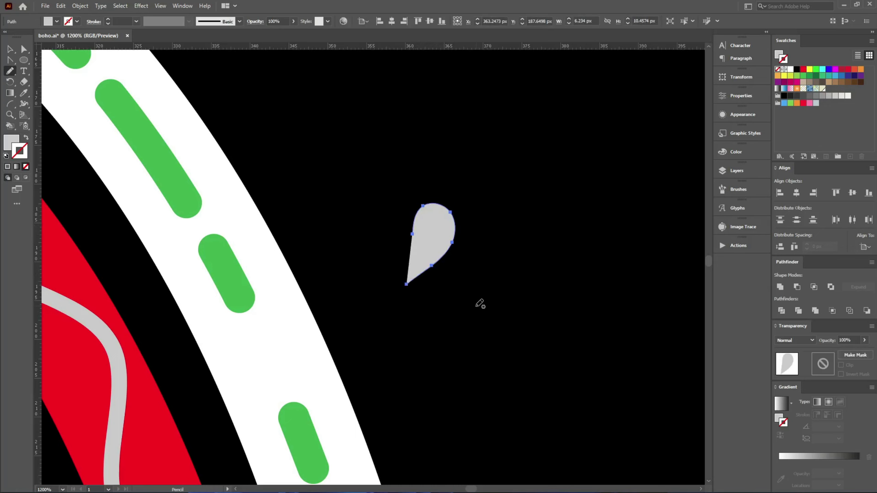
Step: Reflect a vertical copy of the teardrop and fit both halves into a heart
key(v)
key(o)
key(Return)
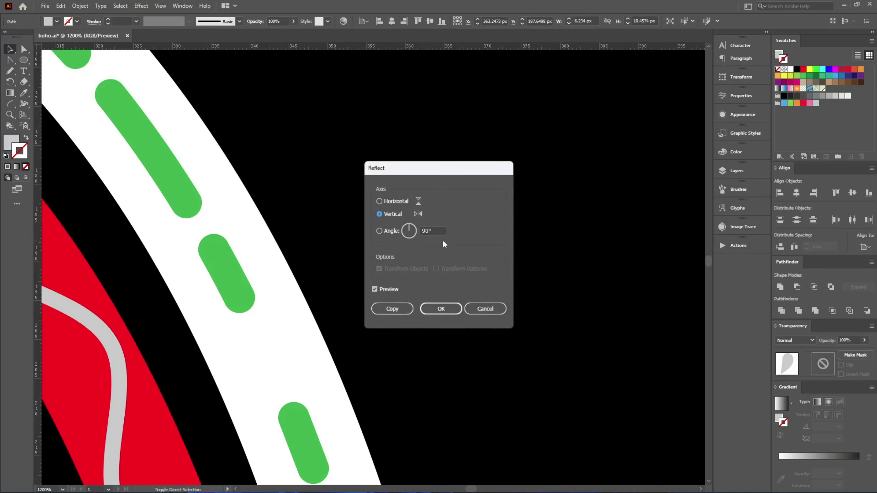
click(382, 309)
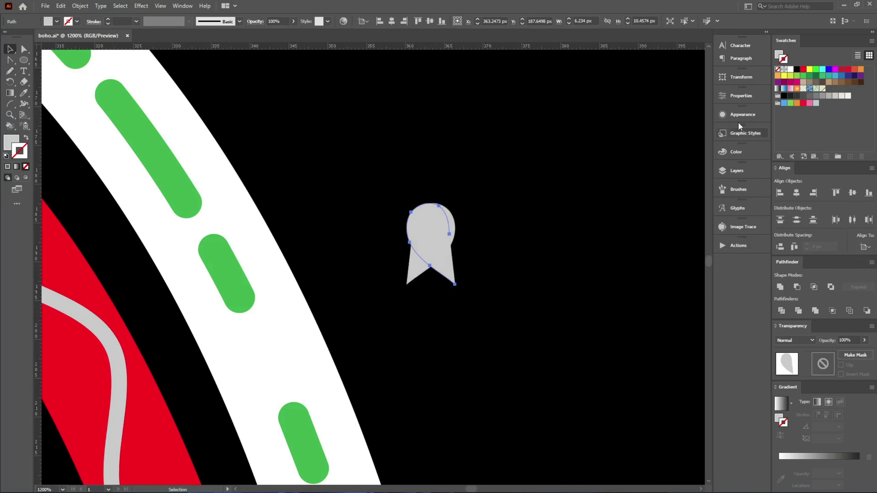
key(ctrl+plus)
drag(443, 256, 385, 267)
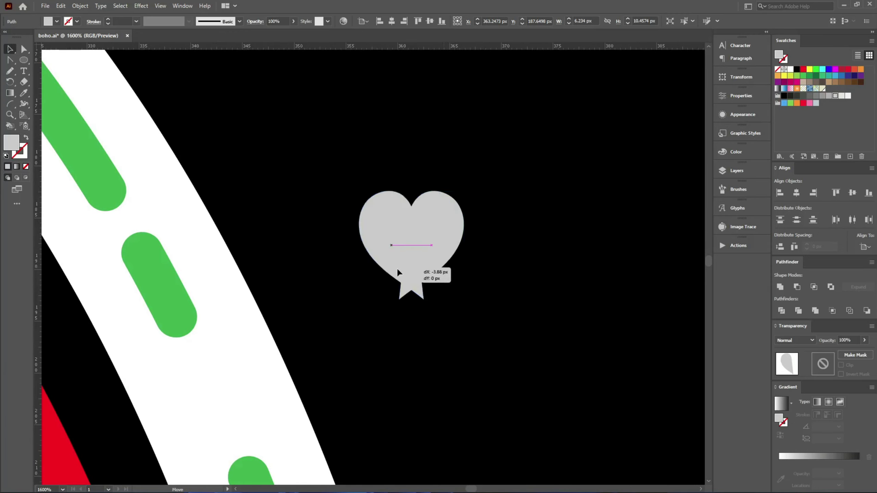
click(433, 236)
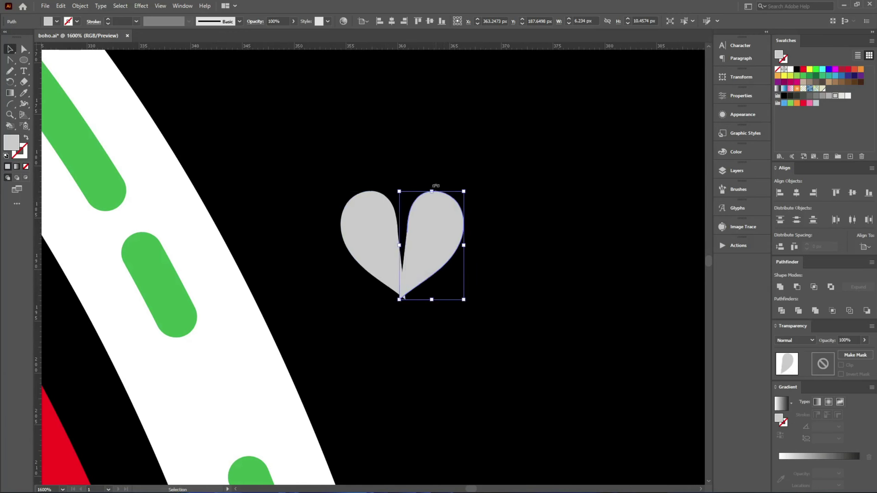
drag(432, 186, 420, 184)
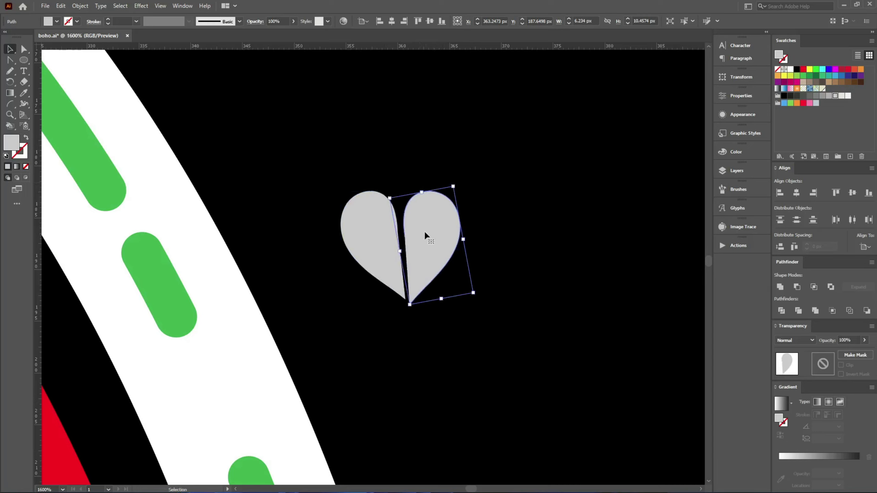
drag(424, 230, 409, 235)
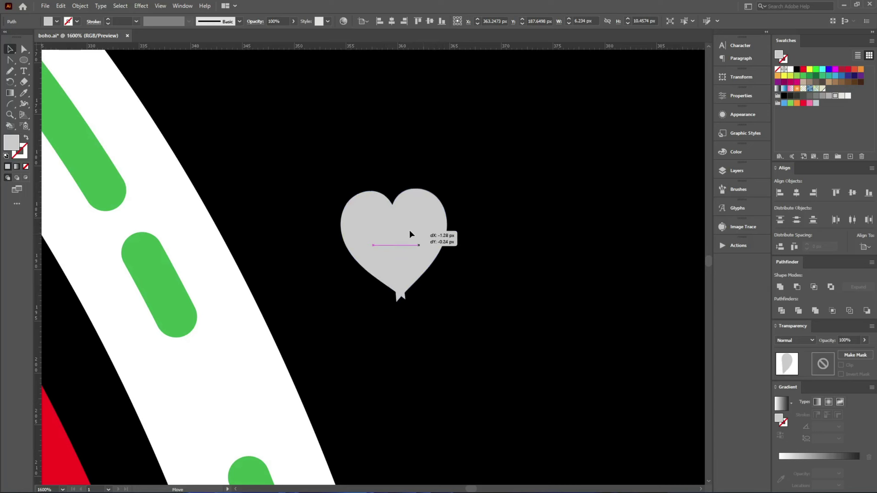
Step: Trim the overhanging tips below the heart's point with Shape Builder
shift+click(349, 236)
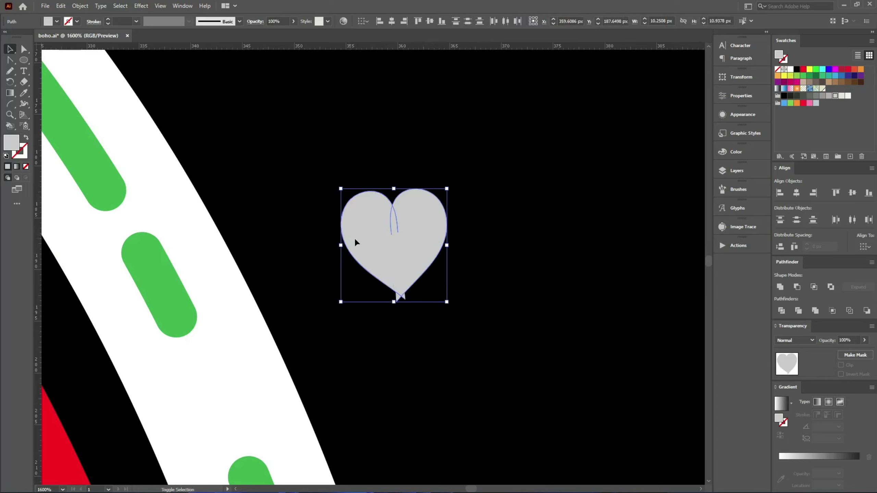
key(shift+m)
scroll(390, 305, up, 5)
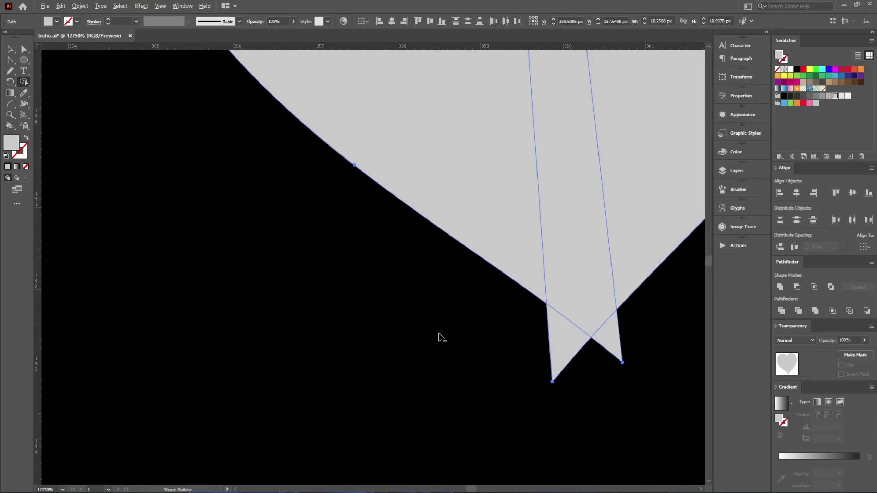
drag(560, 345, 607, 342)
scroll(407, 360, down, 5)
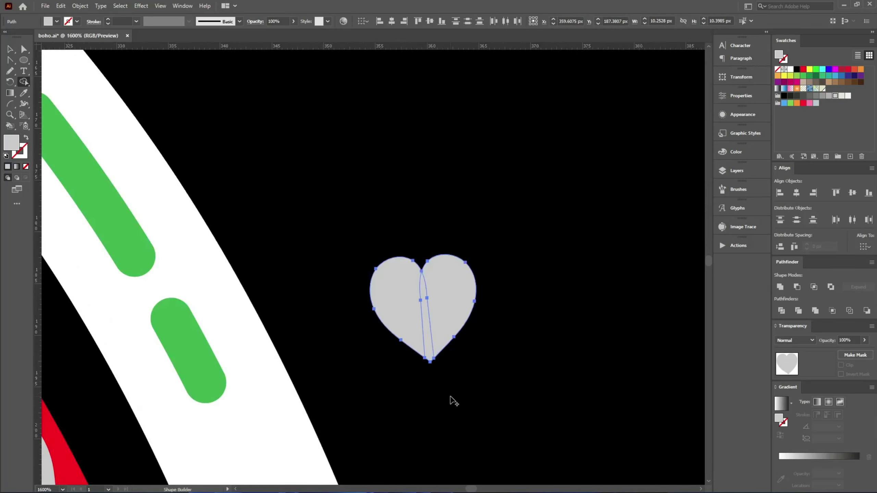
Step: Tilt the heart slightly clockwise and stretch it a little taller
key(v)
drag(496, 398, 386, 280)
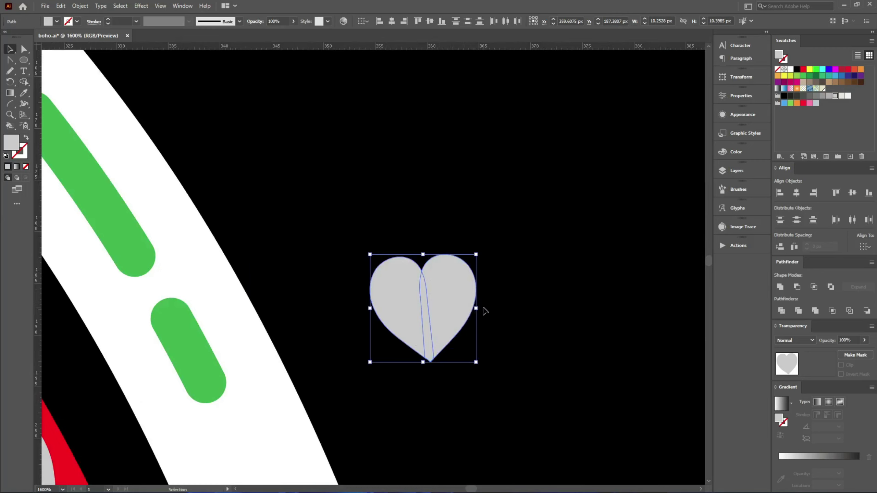
drag(479, 307, 487, 314)
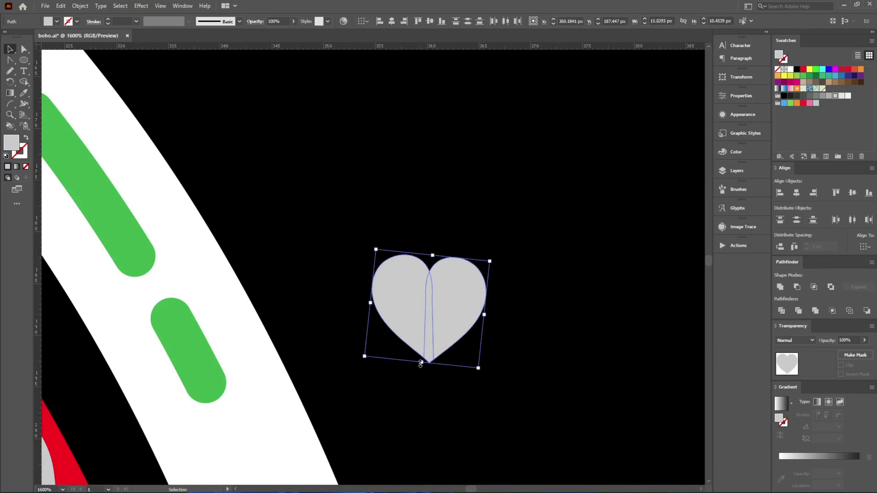
drag(421, 362, 420, 381)
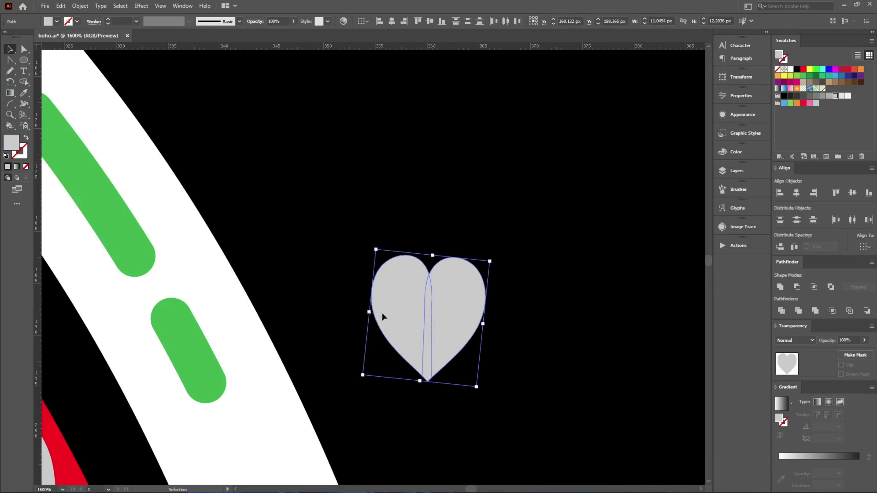
click(370, 312)
Step: Reshape the heart's left lobe by dragging its top anchor point
drag(342, 257, 476, 336)
key(a)
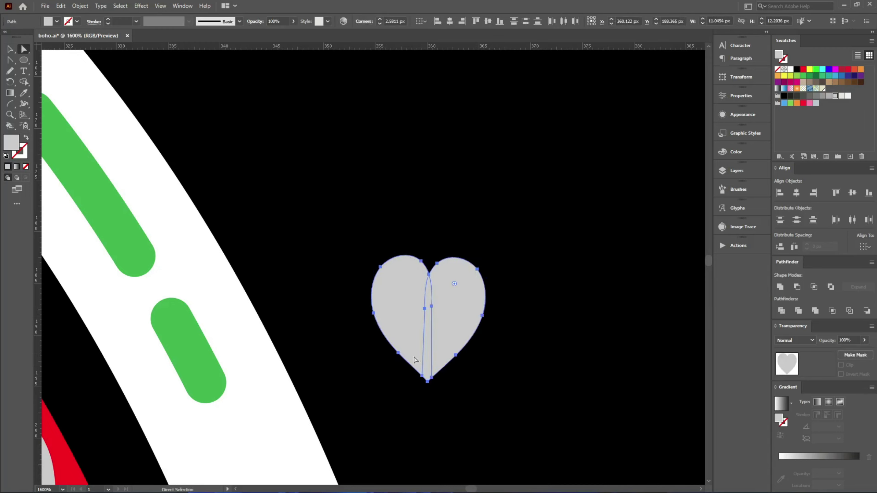
click(380, 267)
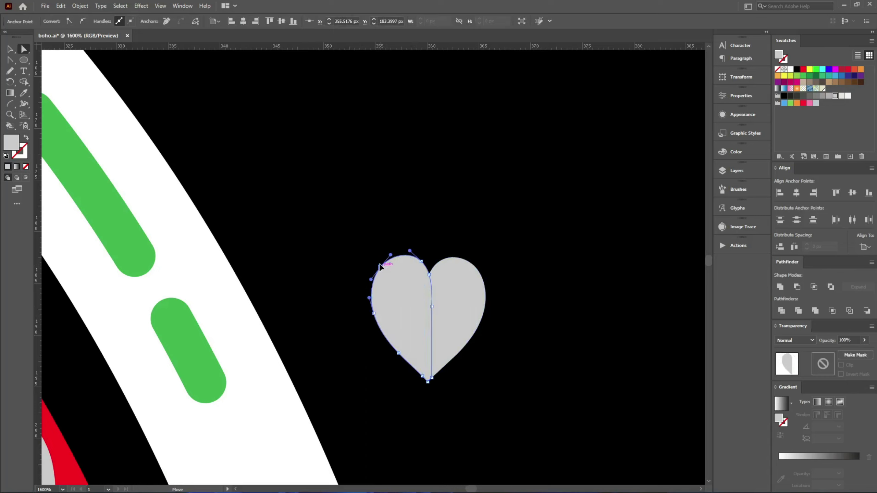
drag(379, 267, 376, 263)
click(531, 320)
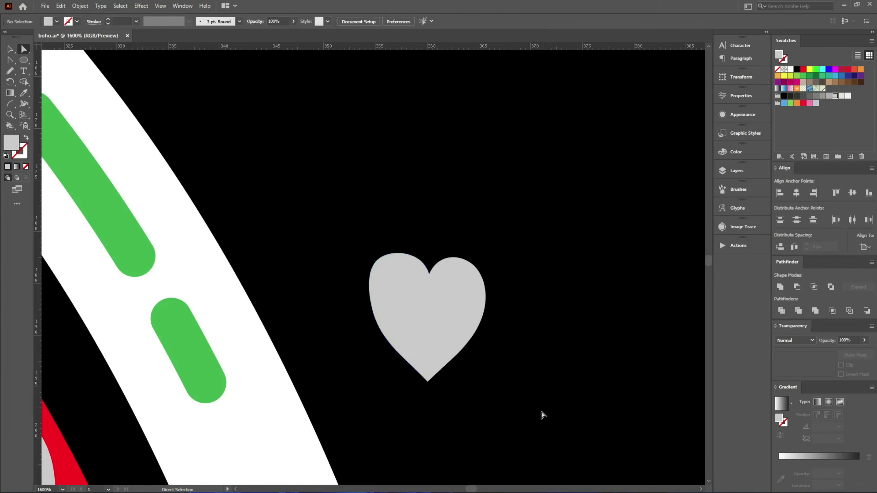
key(v)
drag(517, 439, 344, 206)
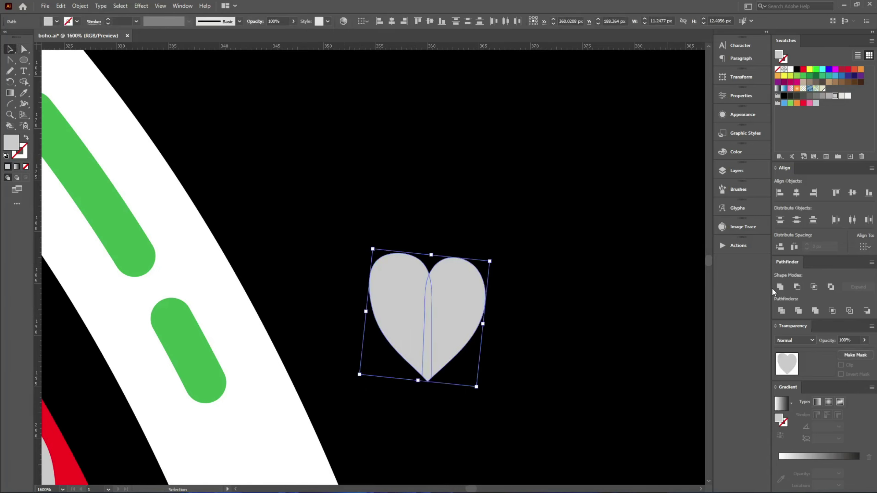
Step: Place a copy of the heart to the right and fill the original dark brown
key(ctrl+minus)
key(ctrl+minus)
key(ctrl+minus)
key(ctrl+minus)
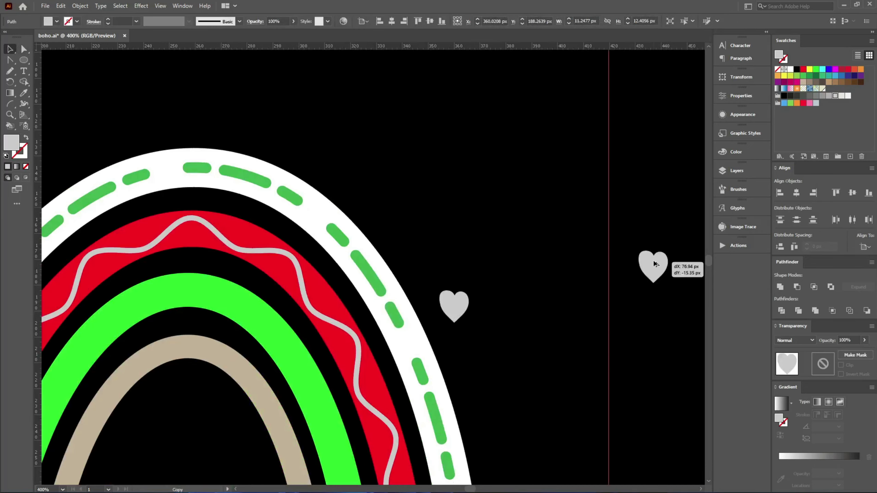
drag(454, 305, 653, 266)
click(458, 301)
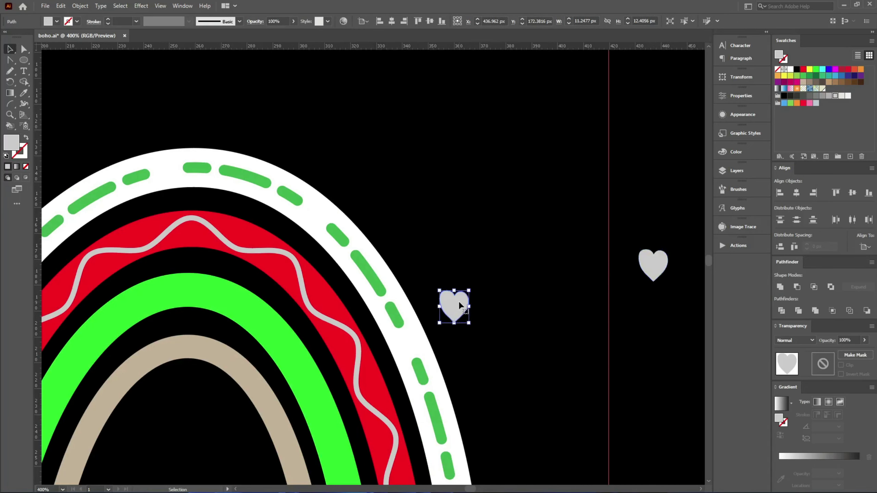
click(822, 83)
scroll(500, 291, down, 3)
click(537, 284)
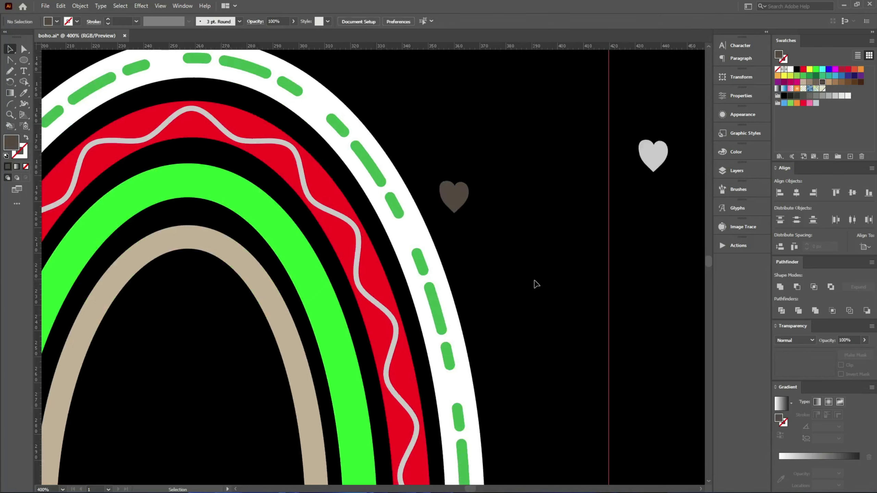
Step: Move the brown heart left and shrink it to a tiny size
drag(453, 199, 185, 182)
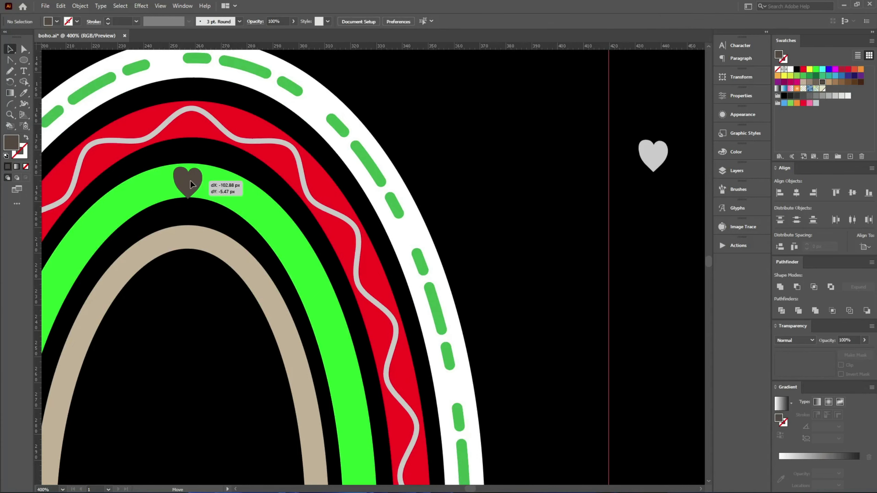
scroll(162, 175, up, 2)
scroll(164, 175, up, 2)
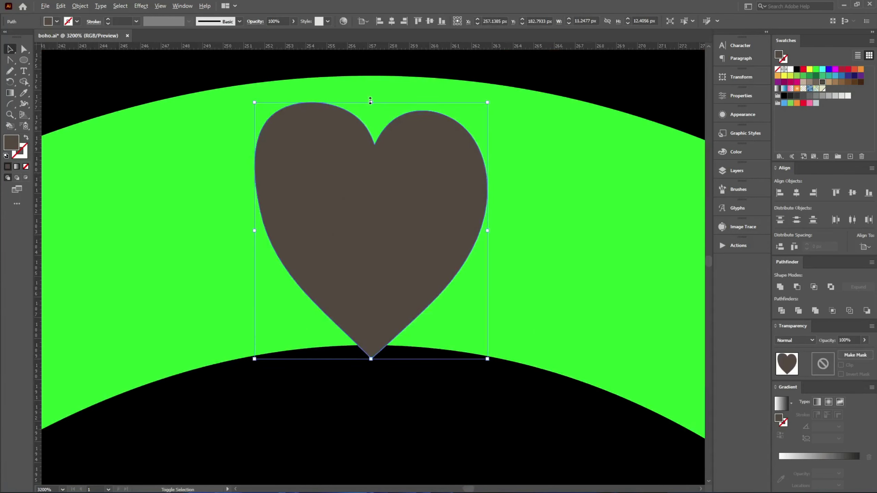
drag(369, 100, 376, 151)
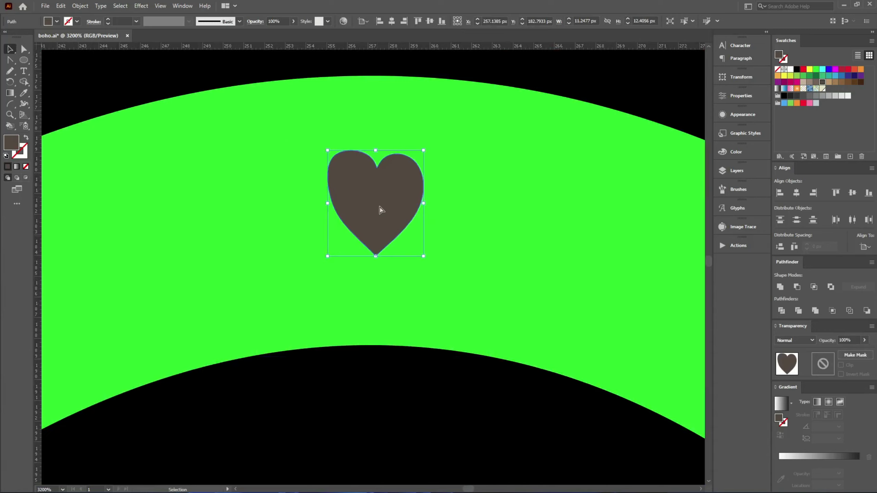
scroll(381, 209, down, 8)
key(ctrl+shift+a)
scroll(381, 150, up, 3)
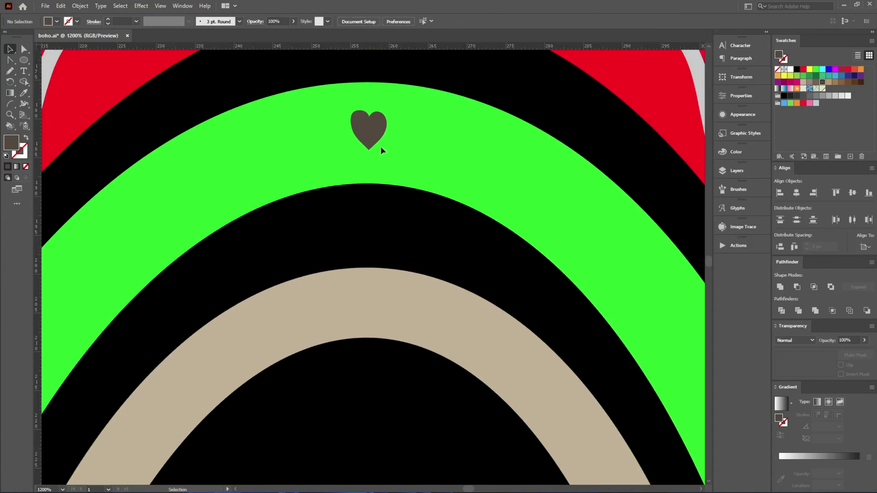
Step: Move the small heart down inside the inner arch and fill it orange
click(370, 140)
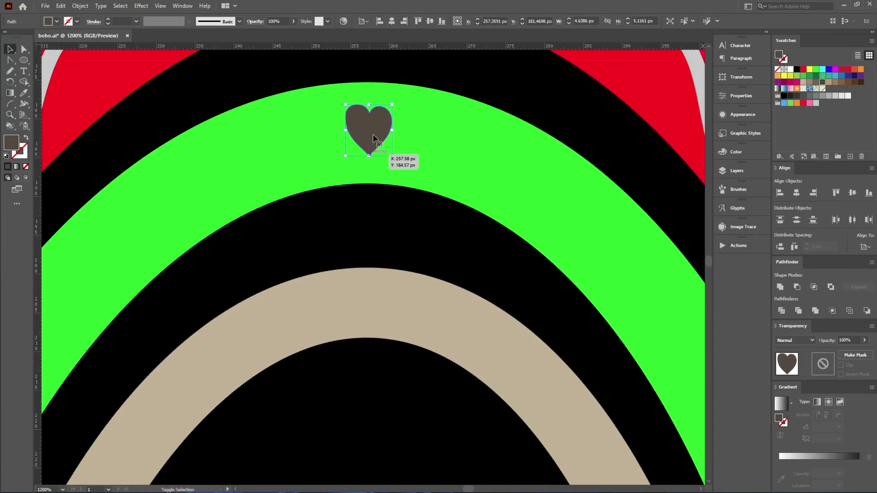
scroll(374, 128, down, 3)
drag(375, 127, 304, 347)
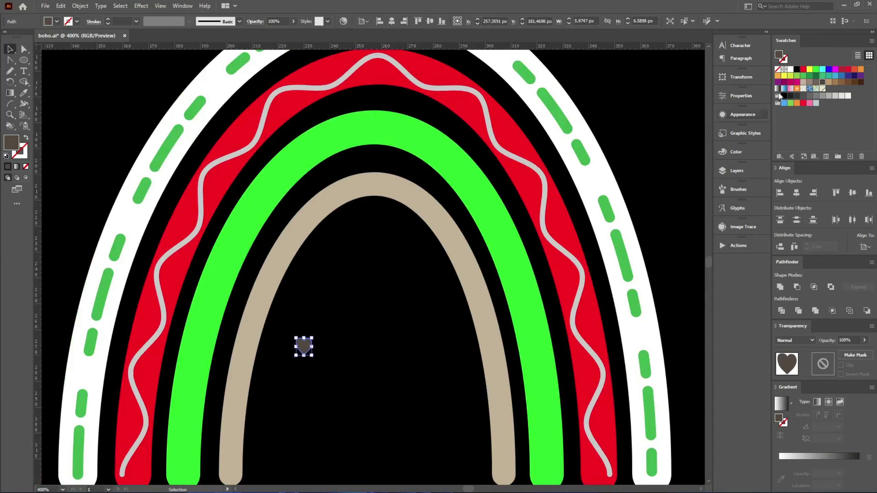
click(860, 71)
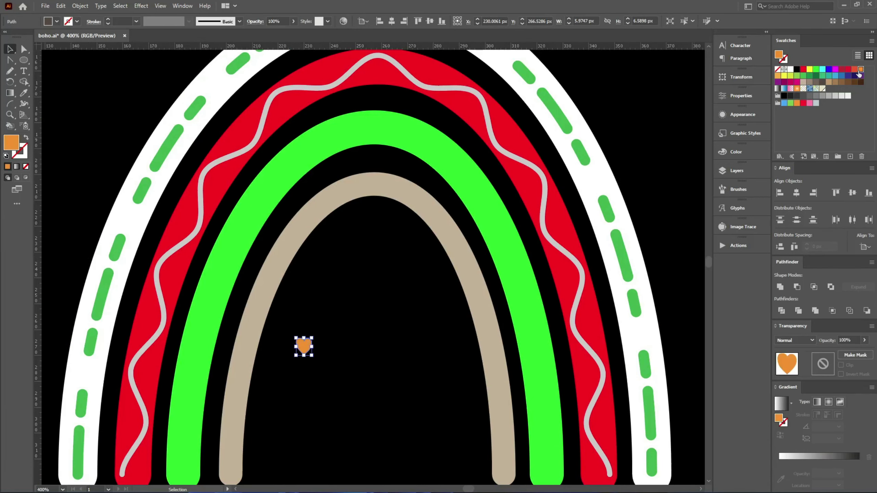
Step: Duplicate the orange heart to the right and blend the two hearts together
click(360, 368)
mouse_move(303, 347)
mouse_down()
mouse_move(294, 345)
mouse_move(448, 345)
mouse_up()
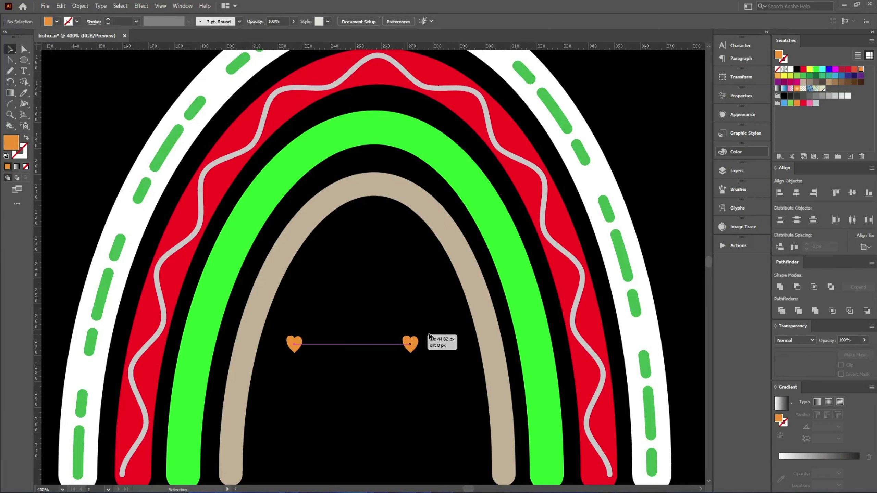
click(268, 275)
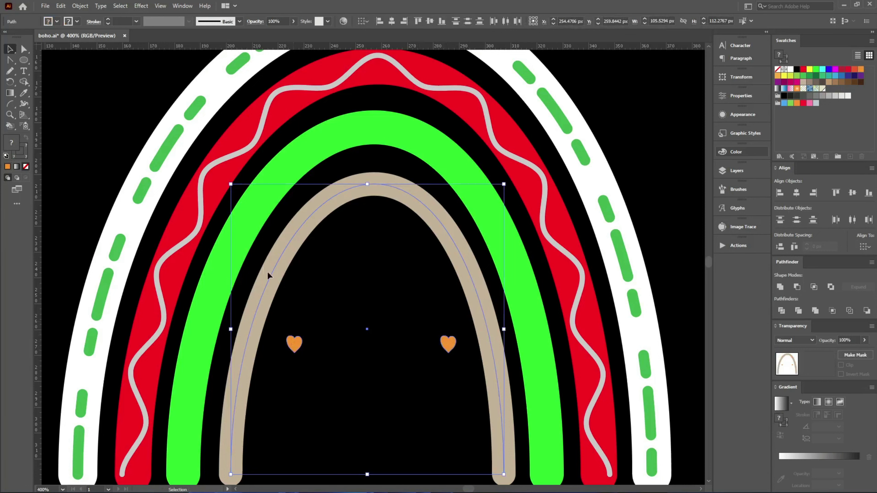
drag(276, 328, 463, 359)
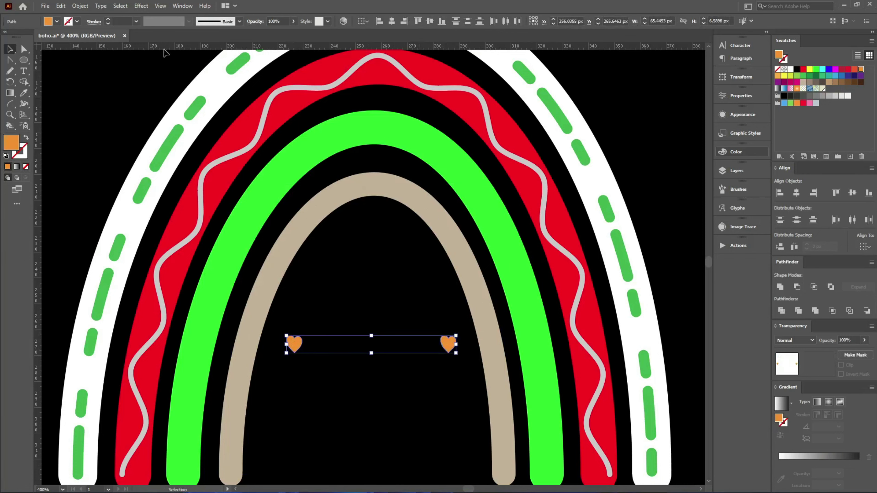
click(86, 6)
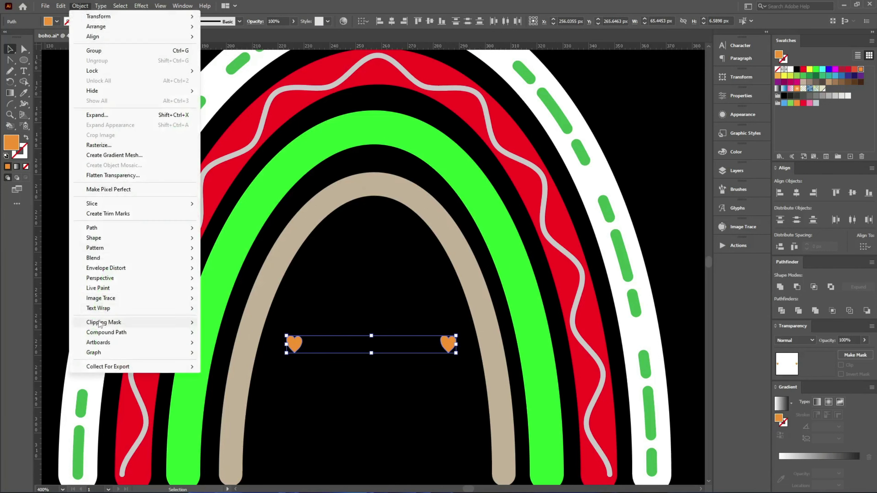
mouse_move(93, 258)
click(217, 258)
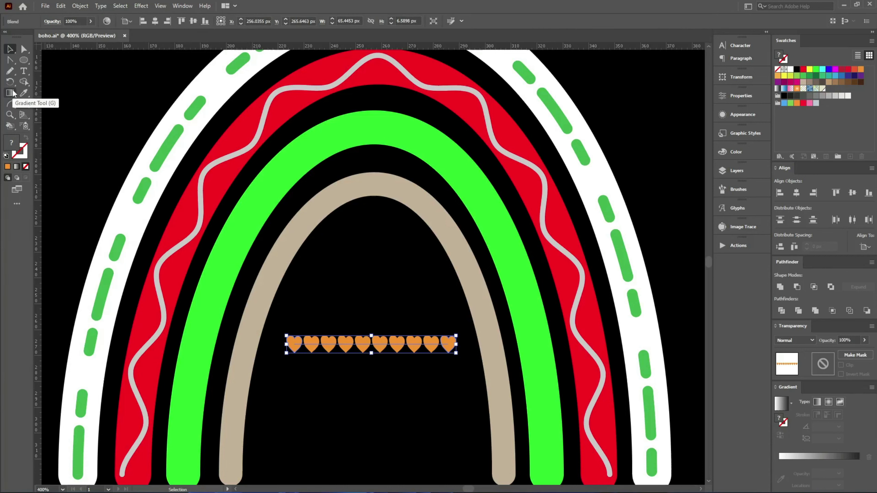
Step: Set the blend to 5 specified steps and move the heart row above the rainbow
double_click(23, 94)
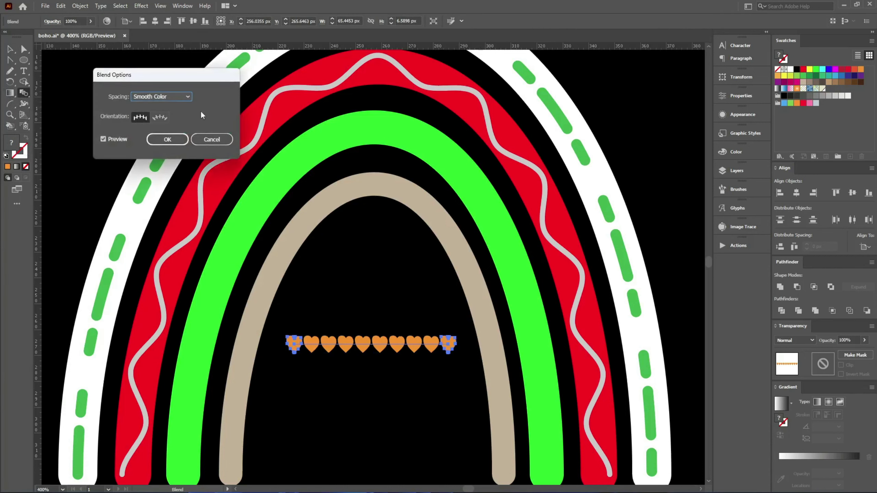
click(175, 97)
click(167, 118)
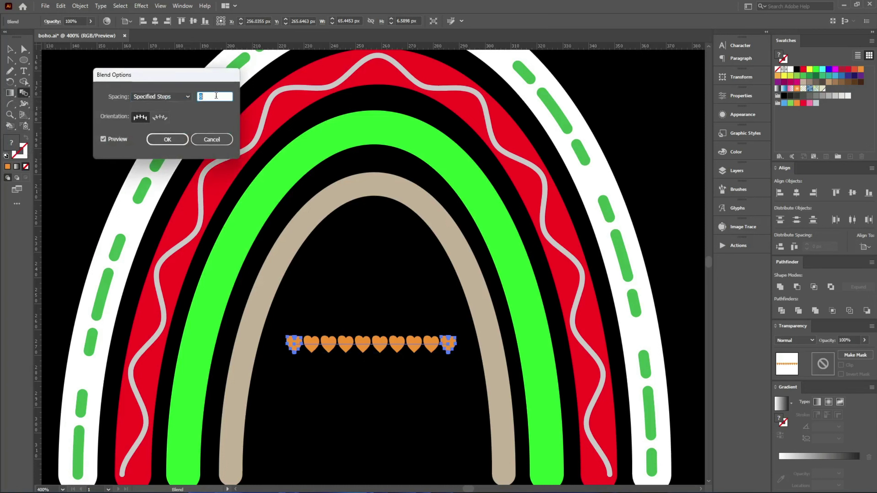
text(5)
click(171, 140)
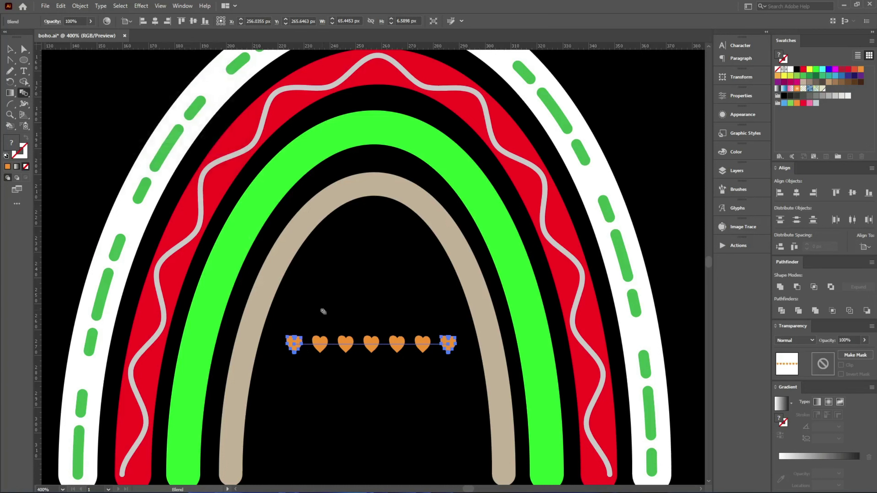
key(v)
key(ctrl+minus)
key(ctrl+minus)
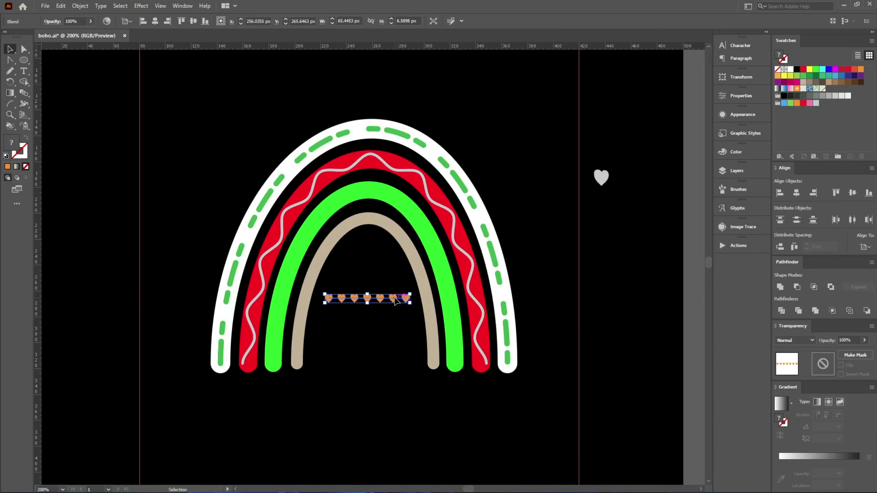
drag(395, 300, 524, 104)
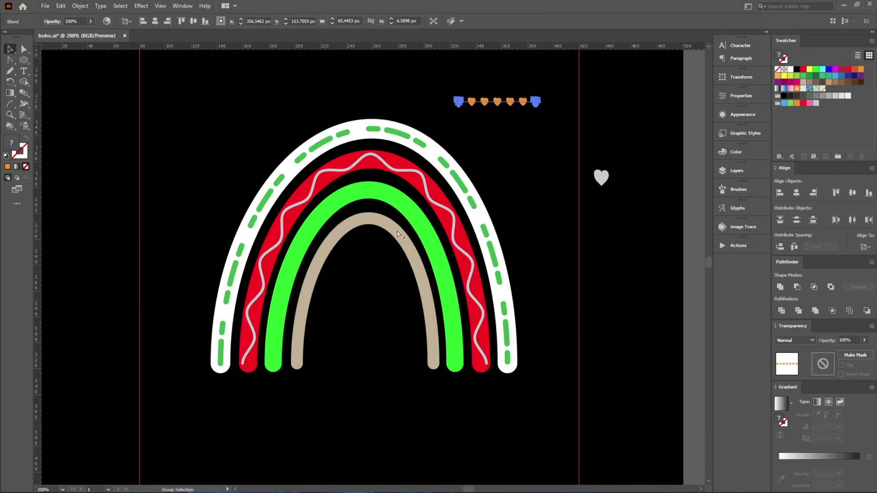
key(ctrl+plus)
key(ctrl+plus)
key(ctrl+plus)
Step: Drop a copy of the tan arch lower inside it and narrow both its sides
click(372, 207)
key(ctrl+minus)
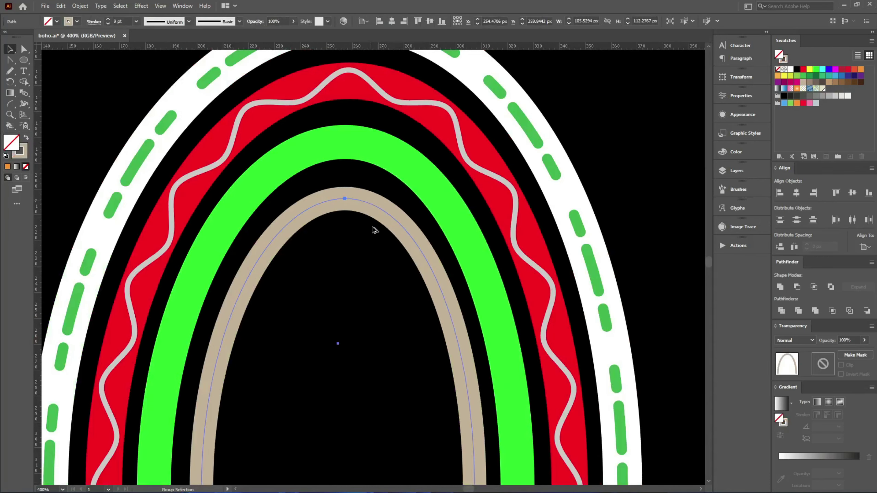
scroll(373, 228, down, 2)
key(a)
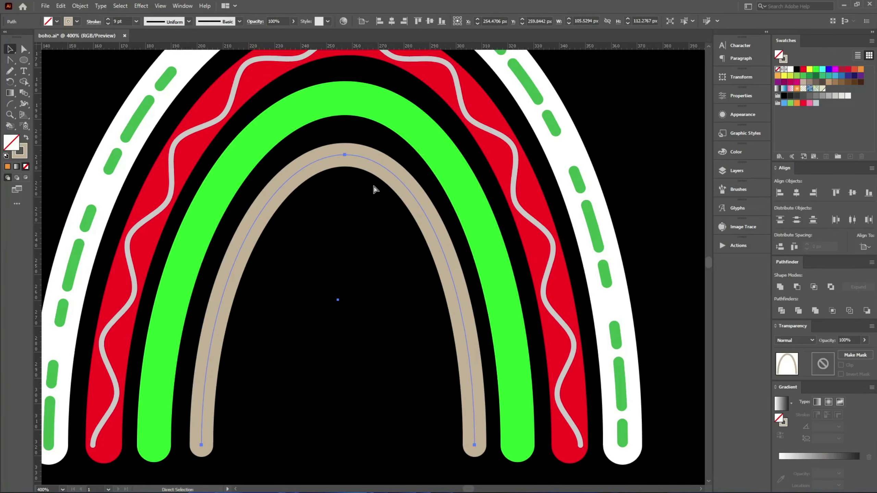
key(v)
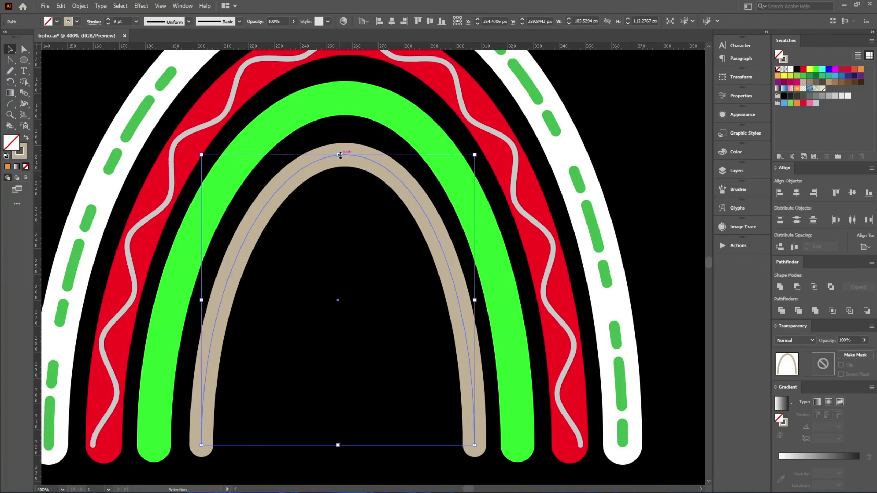
drag(338, 154, 354, 207)
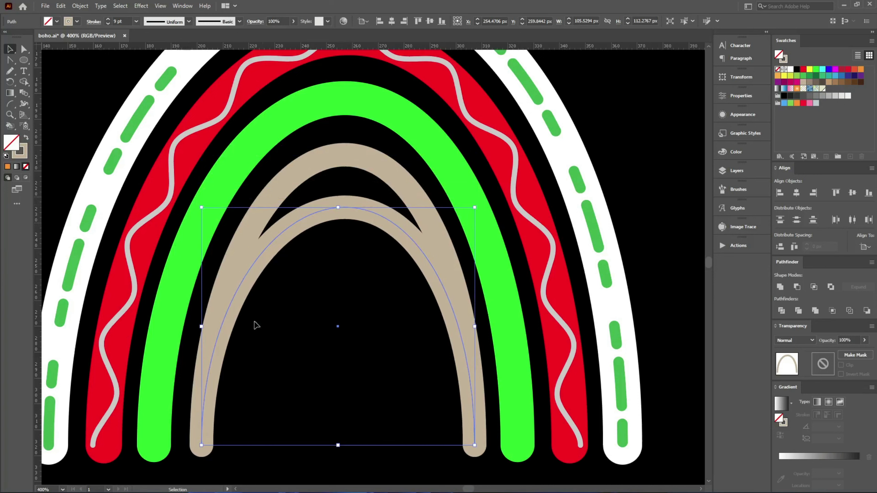
drag(202, 326, 239, 326)
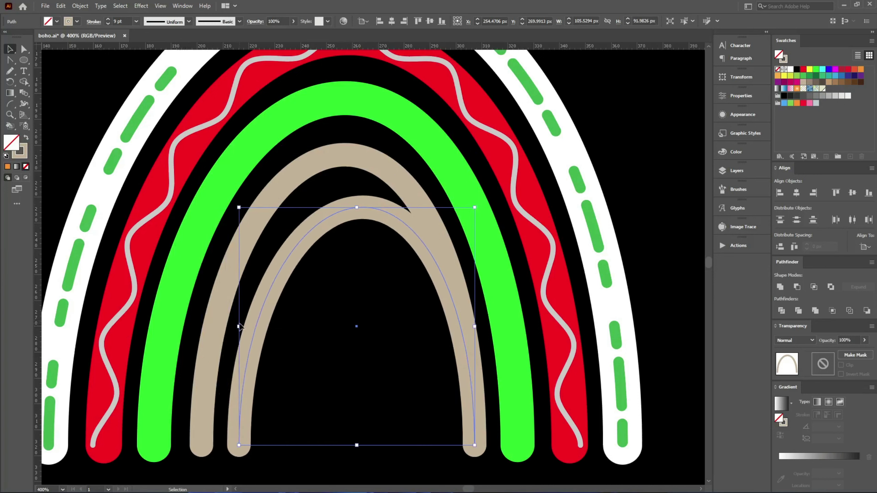
drag(475, 326, 439, 326)
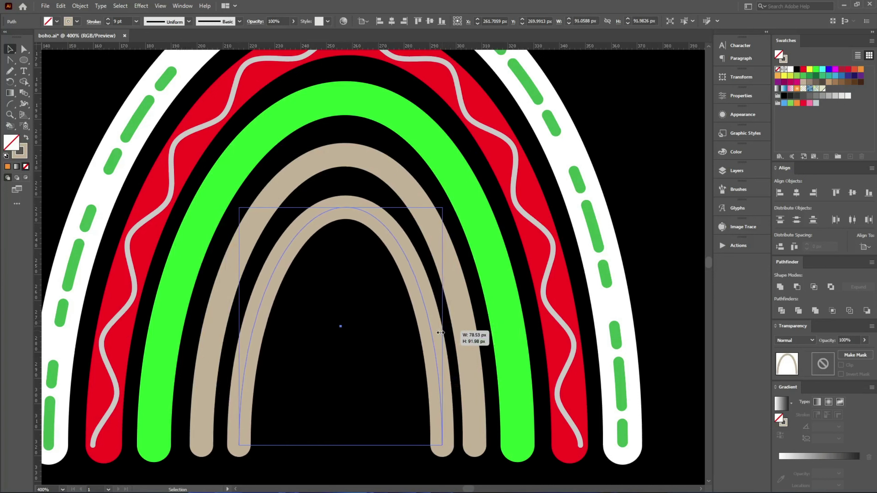
Step: Raise the outer tan arch's top, nudge its left end, and thicken its stroke to 10 pt
key(a)
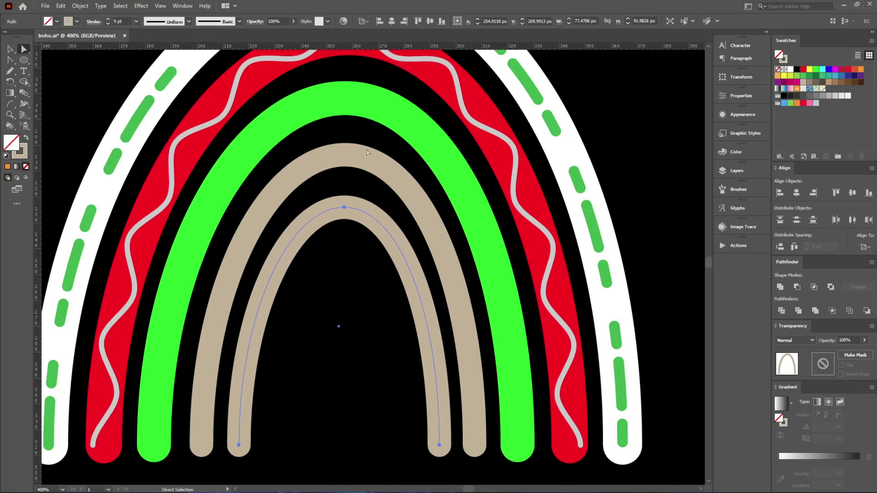
click(345, 155)
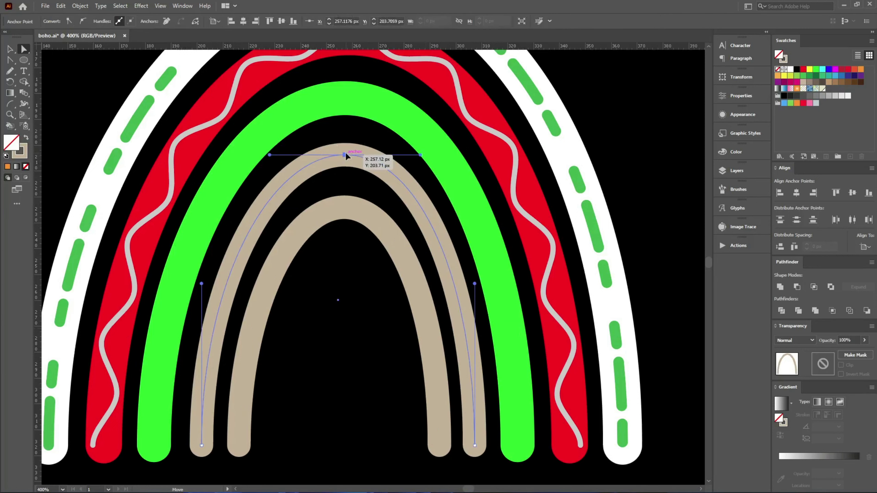
drag(344, 155, 343, 149)
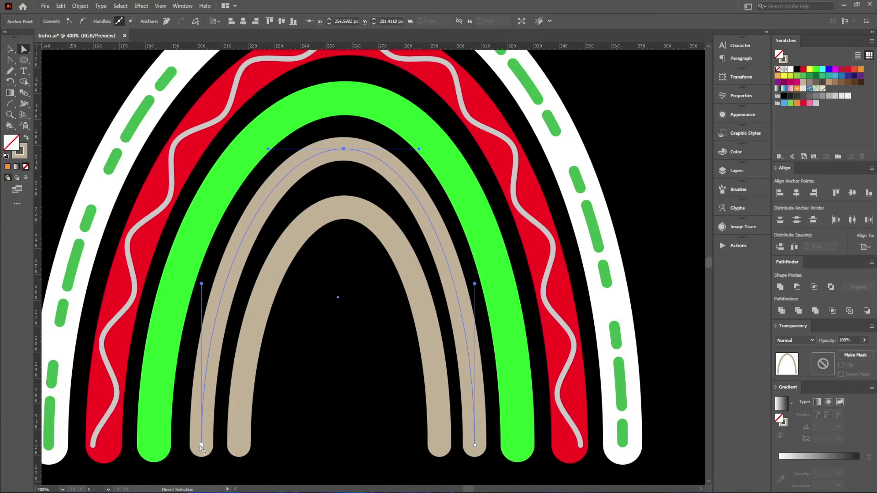
drag(202, 447, 197, 446)
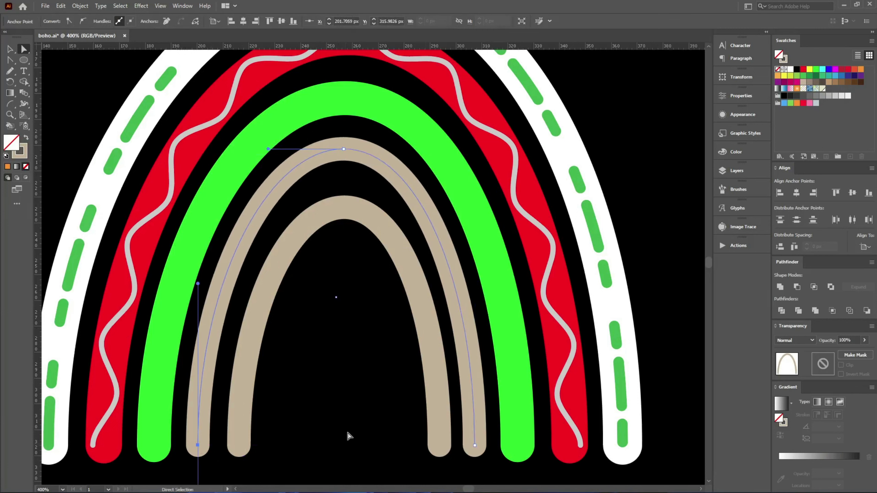
key(v)
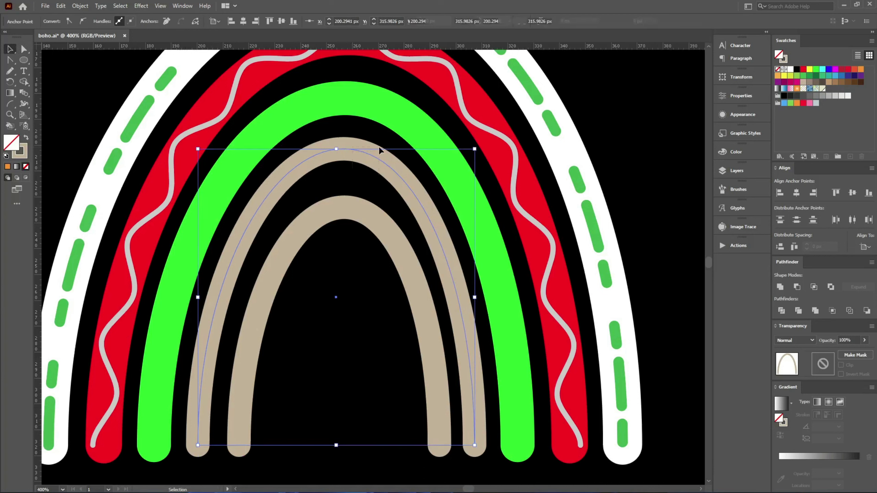
click(378, 147)
key(Up)
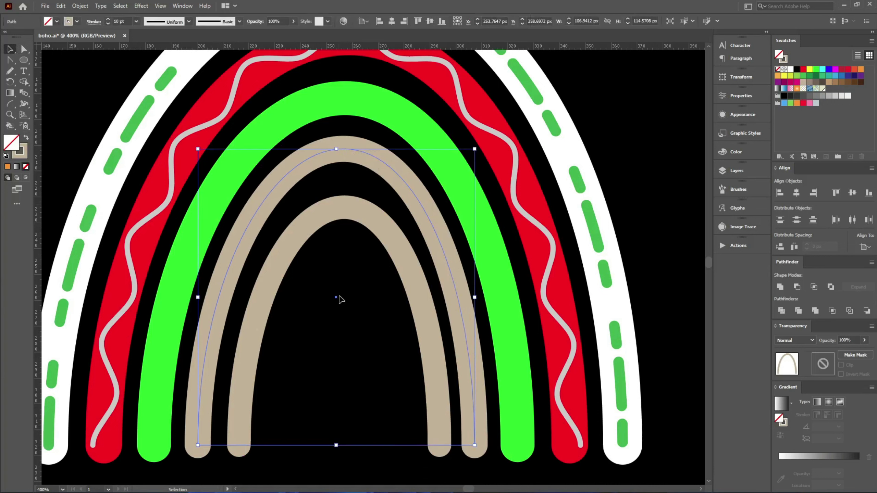
click(339, 299)
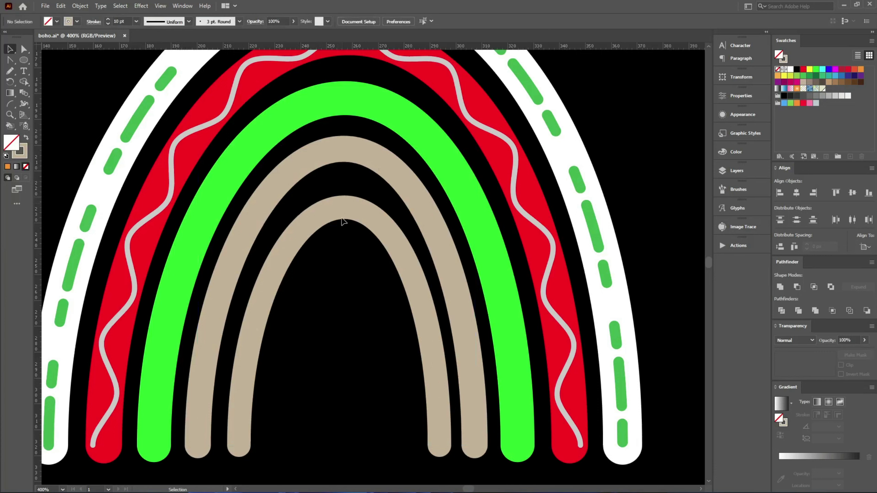
Step: Resize the inner tan arch to fit evenly and move the grey heart onto the tan arch's top
click(328, 225)
drag(239, 207, 235, 202)
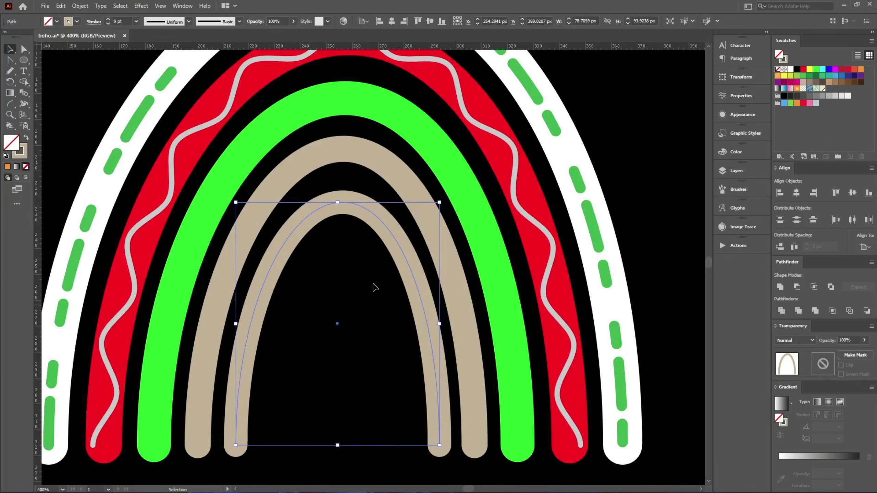
click(325, 261)
key(ctrl+minus)
mouse_move(635, 141)
mouse_down()
mouse_move(581, 182)
mouse_move(311, 172)
mouse_up()
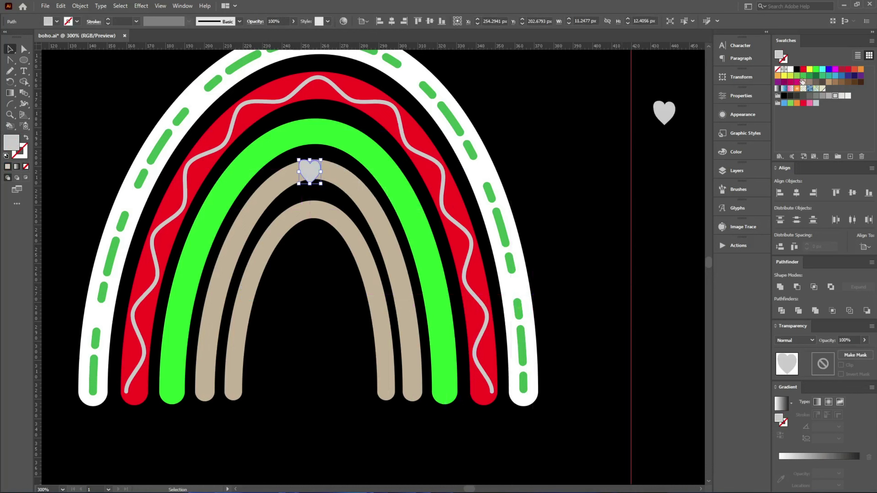
Step: Shrink the heart to about half size and colour it bright green
click(803, 76)
key(ctrl+plus)
key(ctrl+plus)
key(ctrl+plus)
key(ctrl+plus)
key(ctrl+plus)
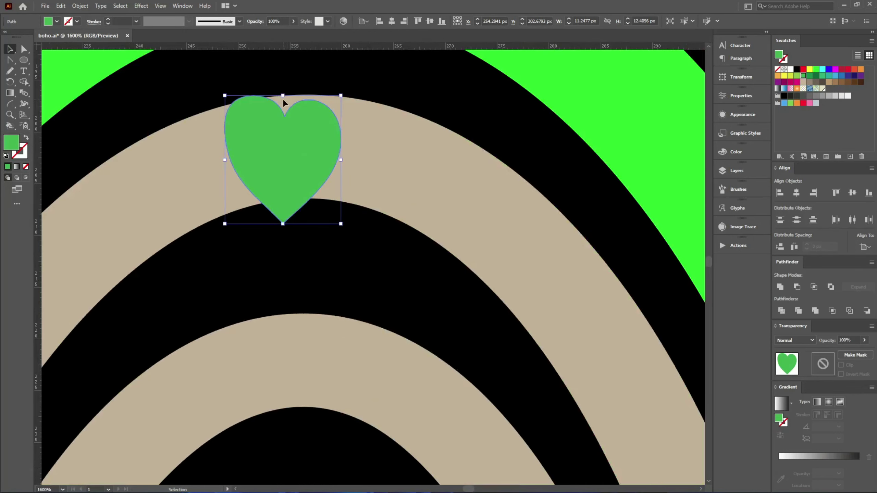
mouse_move(282, 96)
mouse_down()
mouse_move(282, 131)
mouse_move(310, 147)
mouse_move(254, 373)
mouse_move(223, 393)
mouse_up()
key(ctrl+minus)
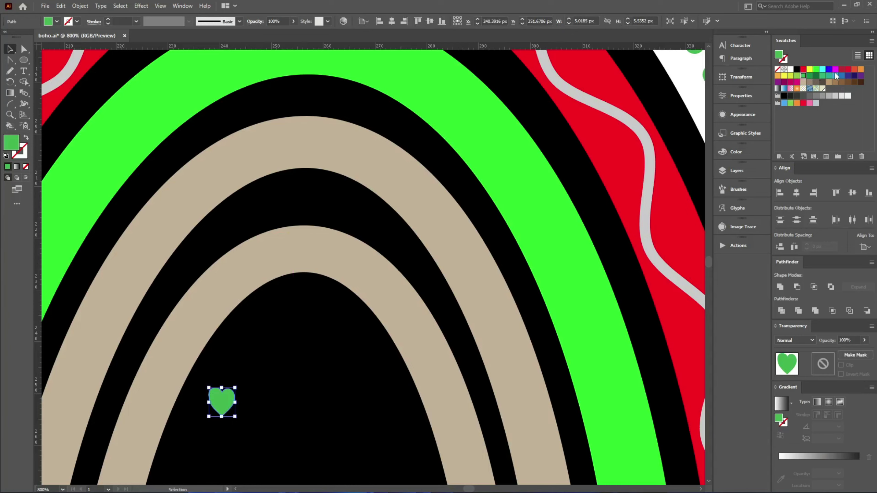
click(817, 70)
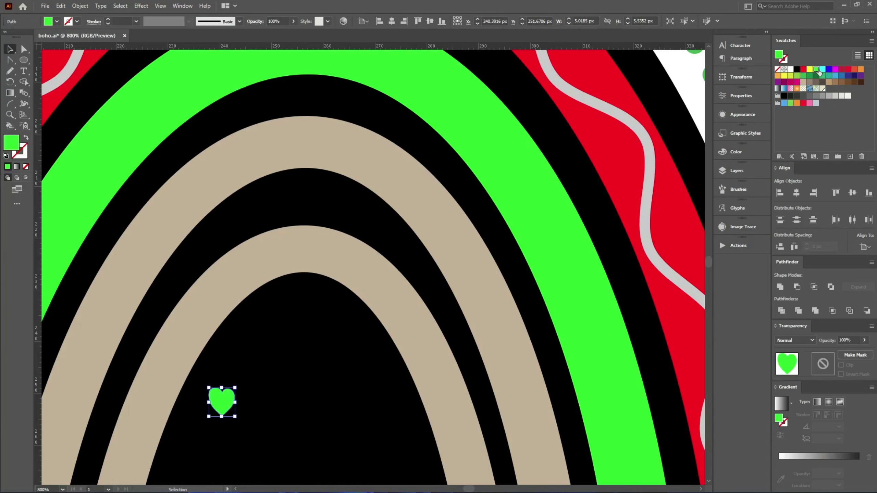
scroll(336, 273, down, 3)
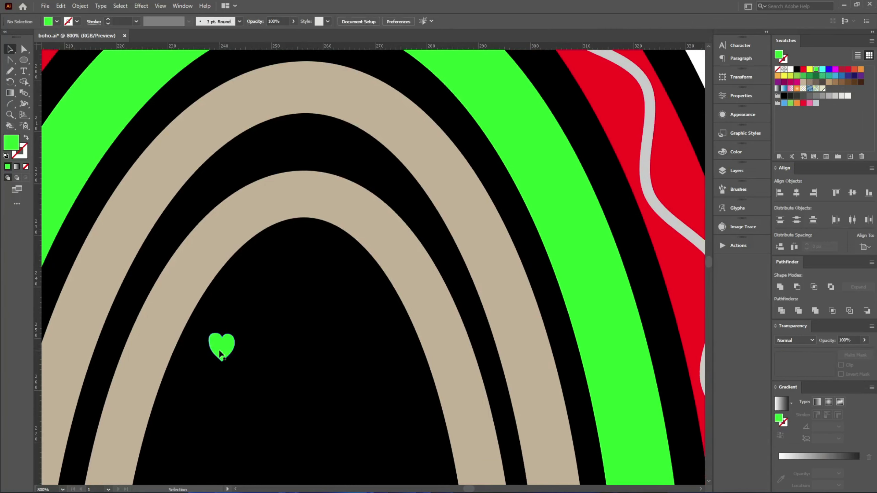
Step: Copy the heart to the right at the same height and blend the two hearts
alt+drag(221, 347, 366, 347)
shift+click(211, 351)
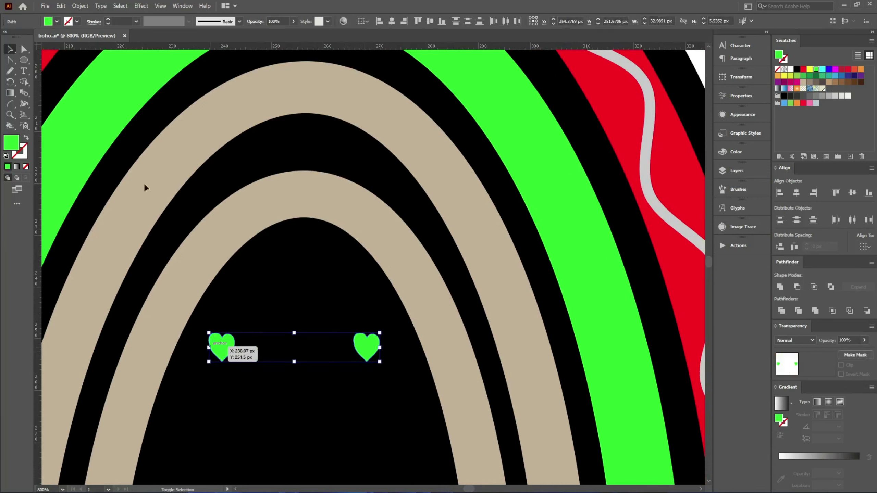
click(80, 5)
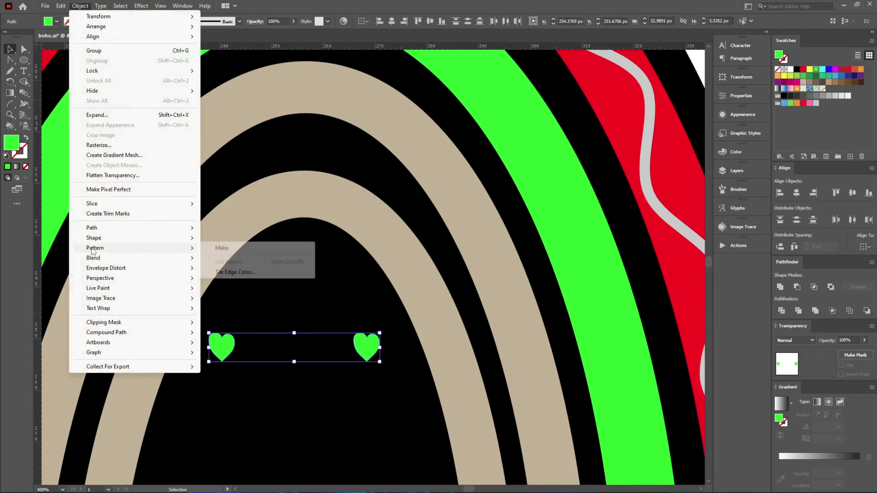
mouse_move(93, 258)
click(229, 259)
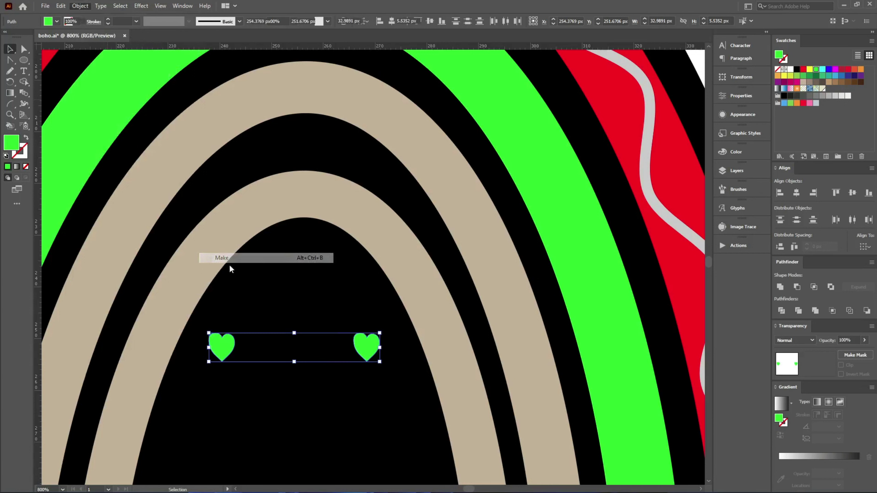
Step: Set the blend to Specified Steps 2 for a row of four hearts, then select the outer tan arch
double_click(24, 93)
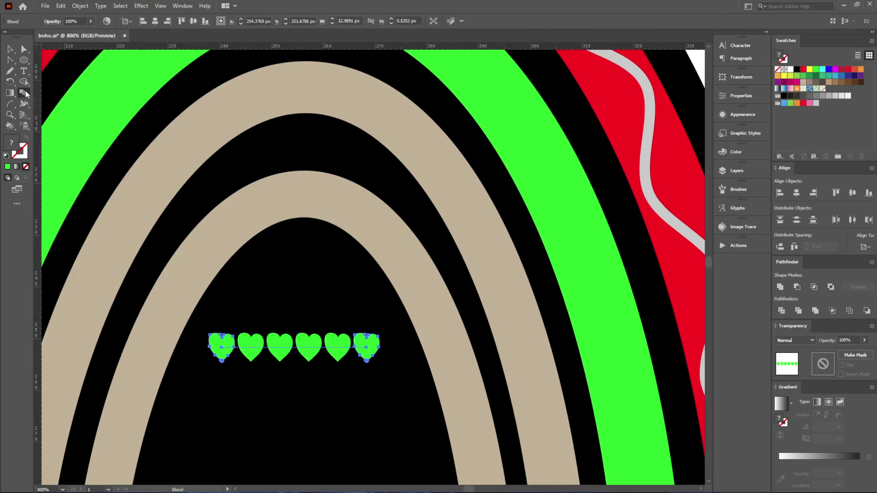
click(173, 96)
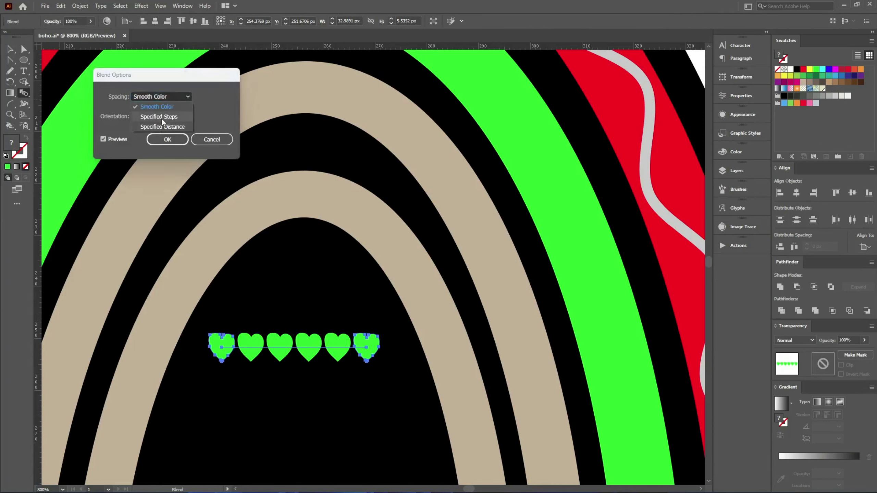
click(159, 116)
key(Down)
key(Down)
click(167, 139)
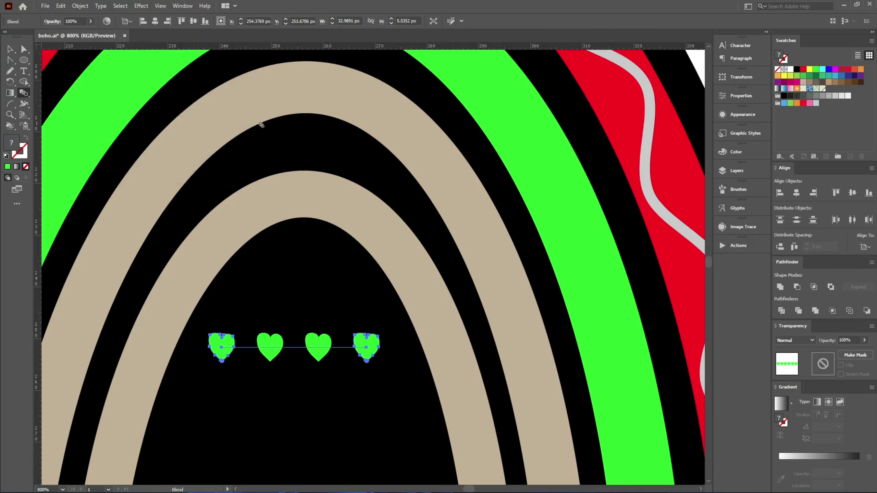
scroll(313, 156, down, 1)
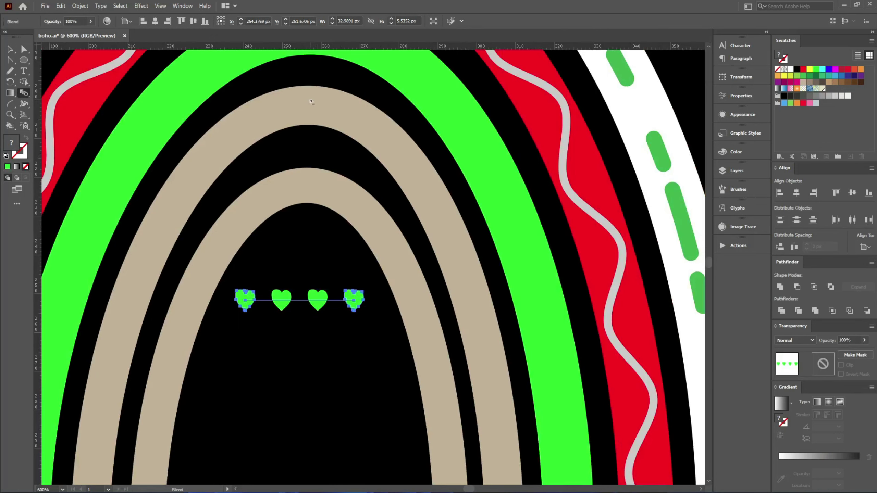
key(v)
click(315, 107)
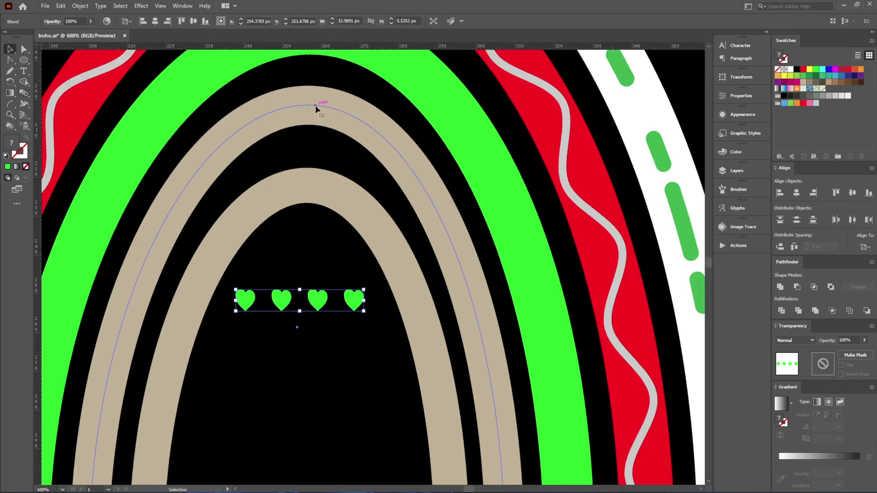
Step: Paste a copy of the outer arch in front and give it a blue stroke
click(83, 6)
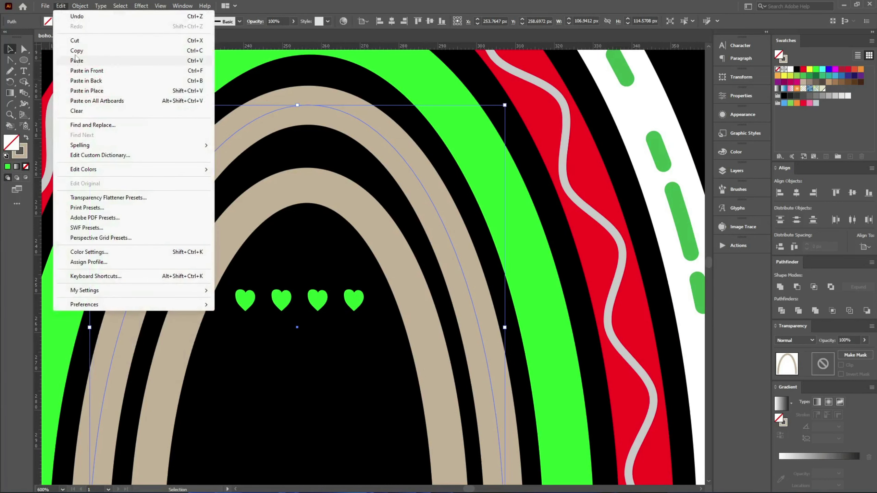
click(62, 8)
click(63, 8)
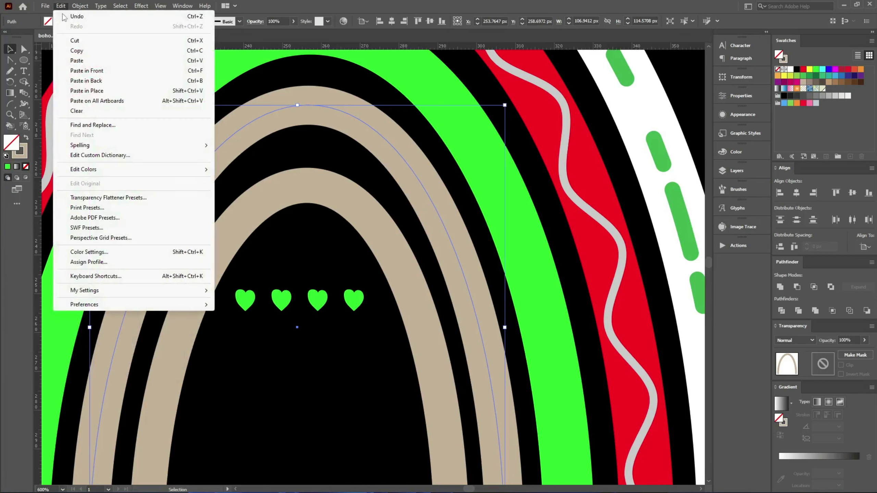
click(93, 70)
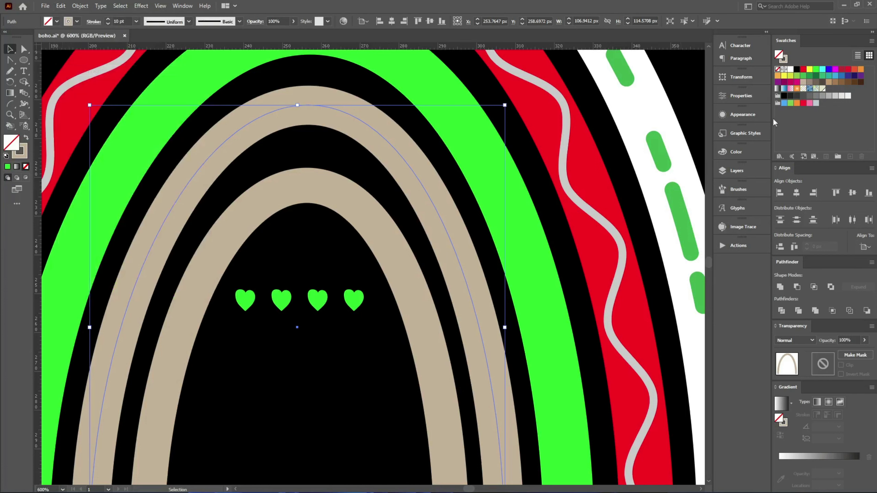
click(835, 76)
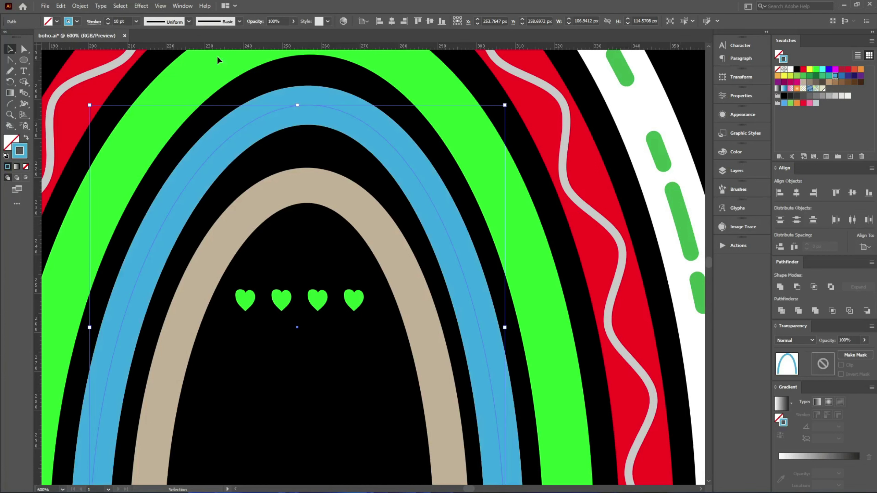
scroll(127, 20, down, 3)
Step: Replace the heart blend's spine with the blue arch so the hearts follow its curve
scroll(127, 20, down, 5)
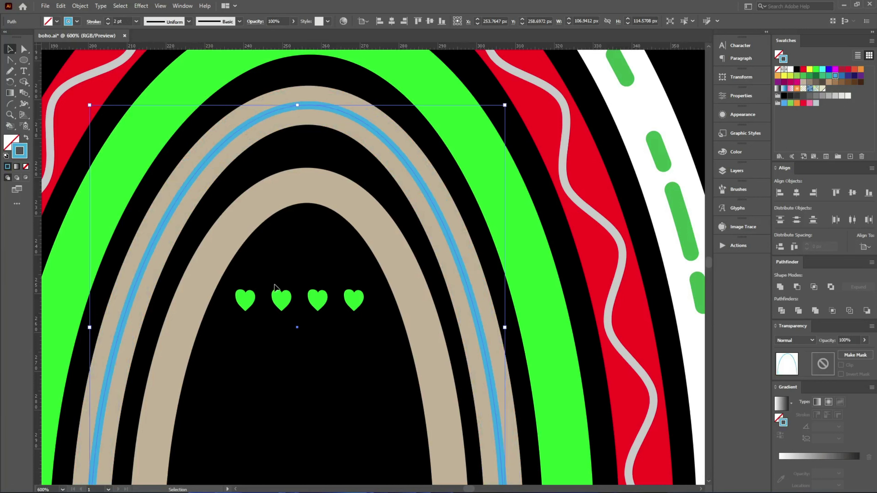
shift+click(276, 300)
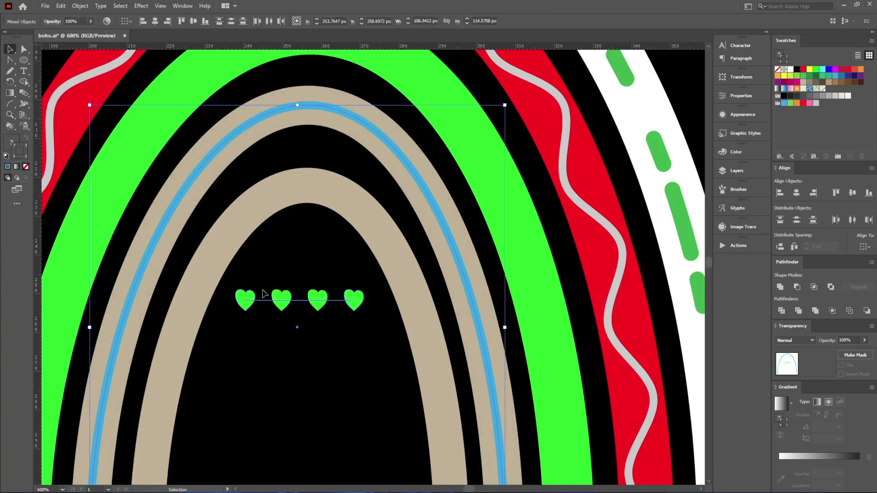
click(80, 6)
mouse_move(92, 257)
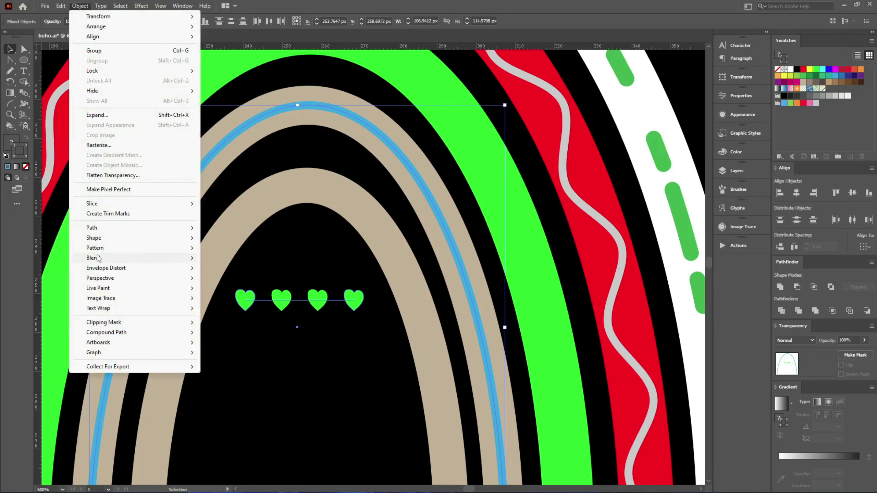
click(240, 312)
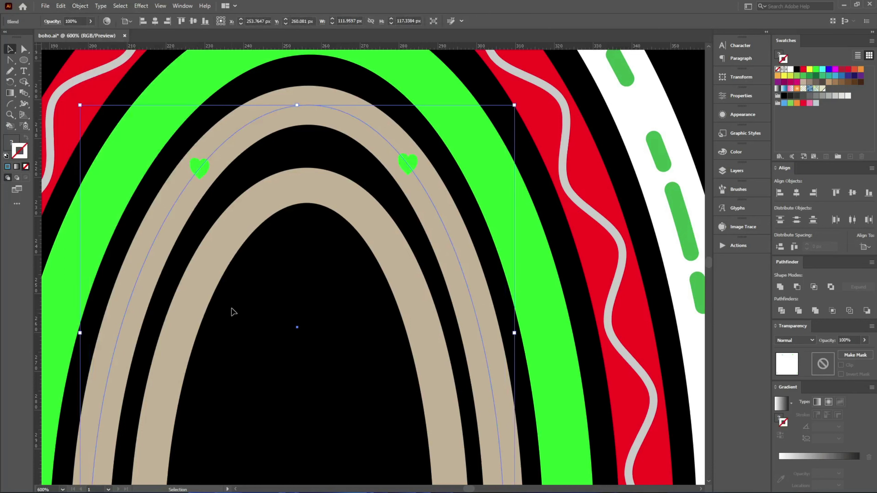
Step: Raise the heart blend to 15 specified steps along the outer arch, then fit the artboard in view
scroll(270, 277, down, 1)
scroll(271, 278, down, 3)
scroll(274, 293, up, 2)
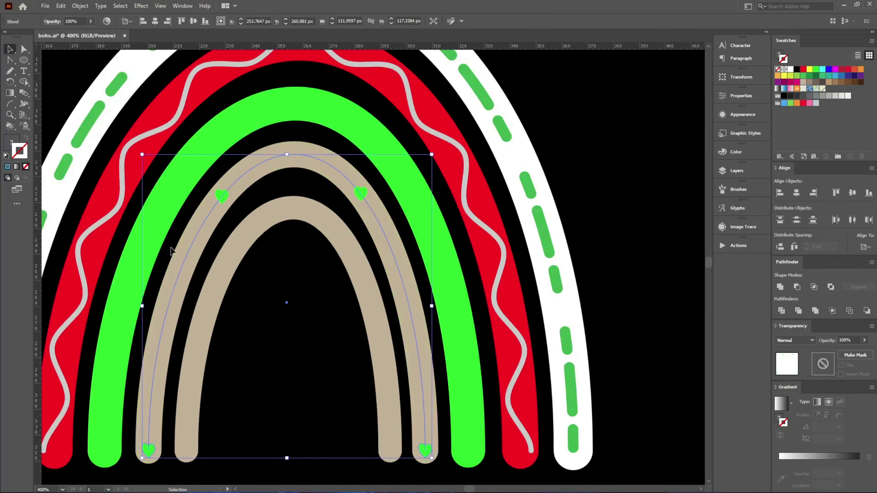
scroll(125, 203, up, 1)
double_click(24, 94)
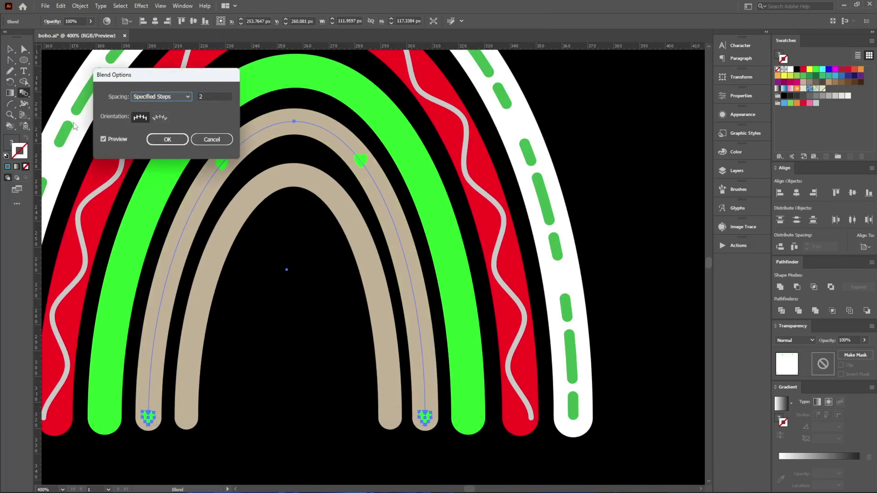
click(210, 95)
text(15)
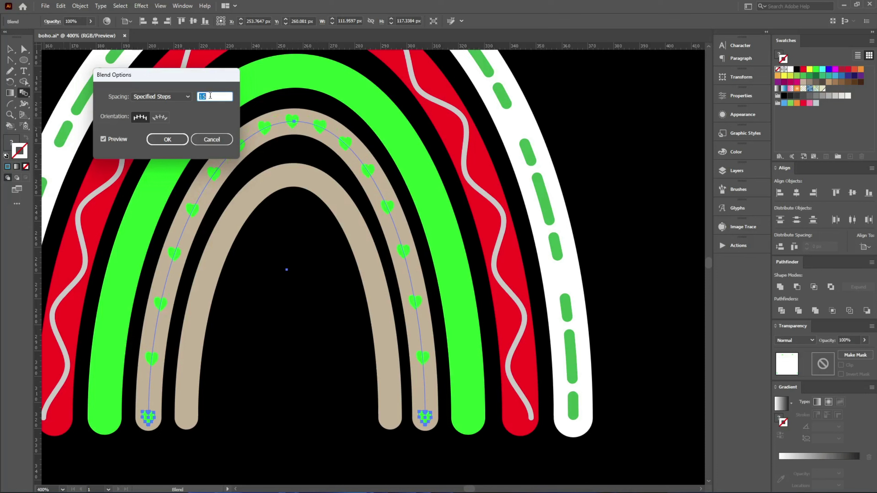
click(168, 139)
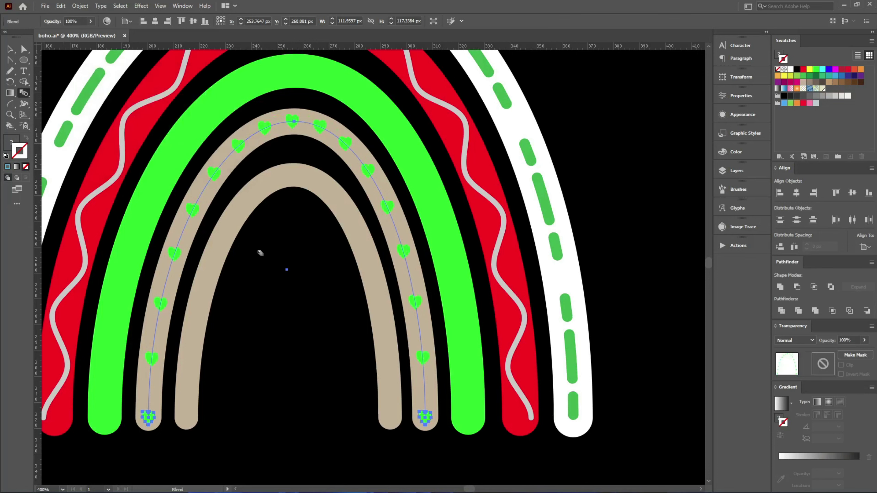
key(v)
key(ctrl+0)
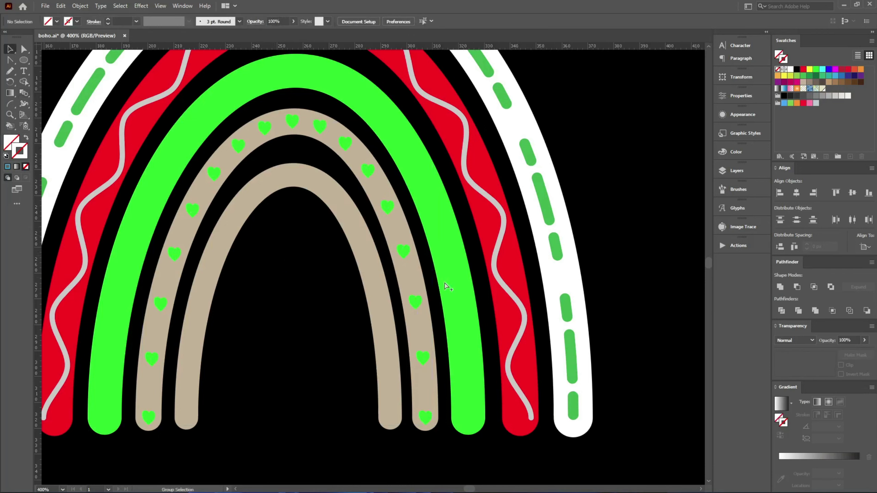
Step: Make the rainbow slightly shorter and place a spare copy left of the artboard
drag(503, 403, 237, 123)
key(ctrl+minus)
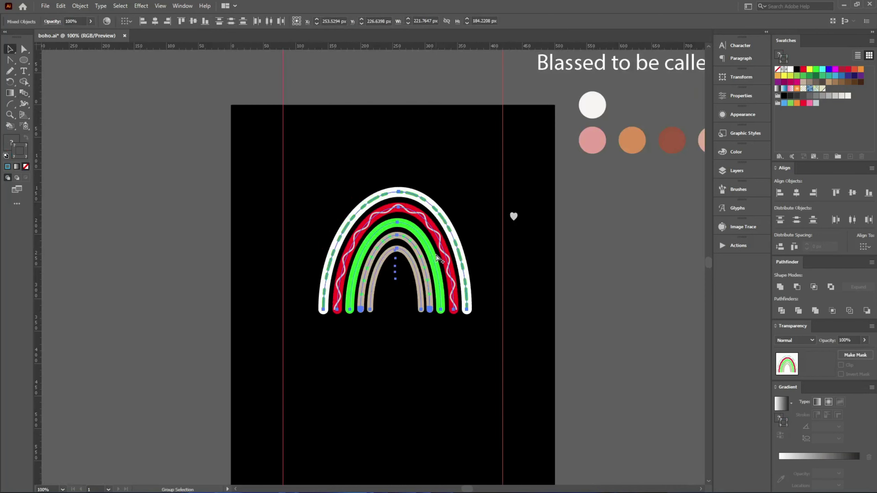
drag(397, 311, 399, 299)
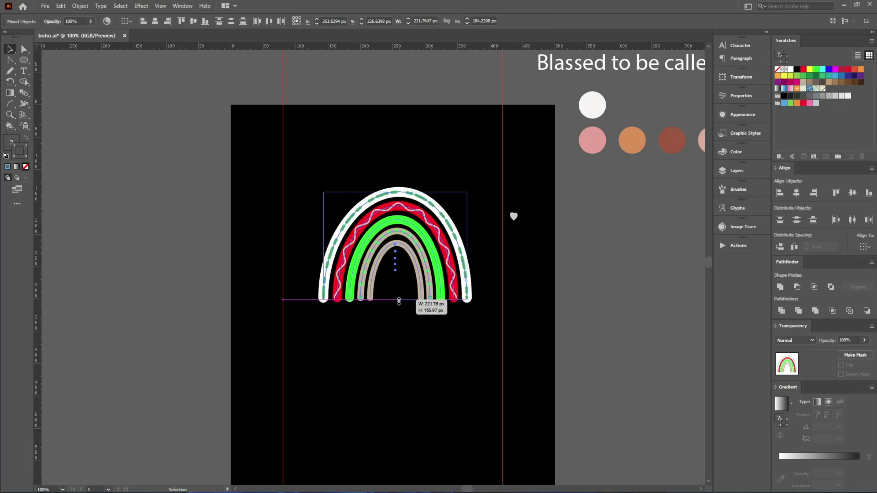
scroll(400, 276, up, 2)
mouse_move(451, 238)
mouse_down()
mouse_move(186, 217)
mouse_move(164, 155)
mouse_up()
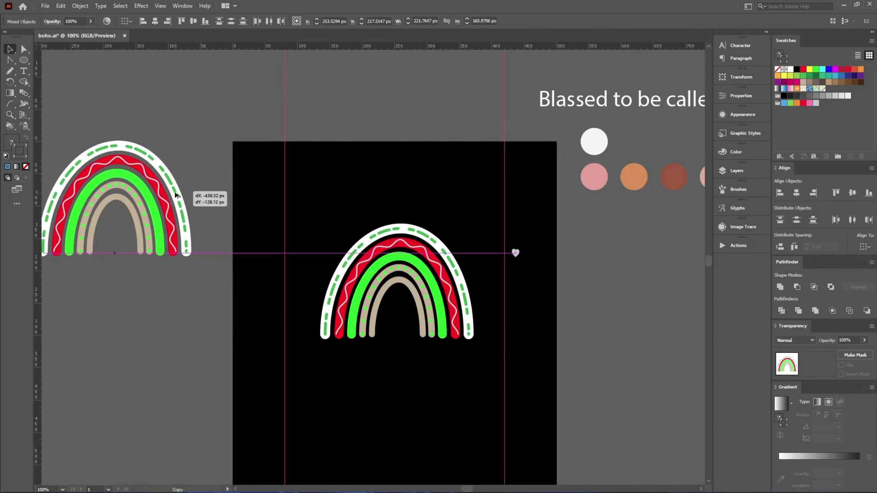
Step: Expand the rainbow on the artboard into plain shapes
drag(280, 196, 501, 391)
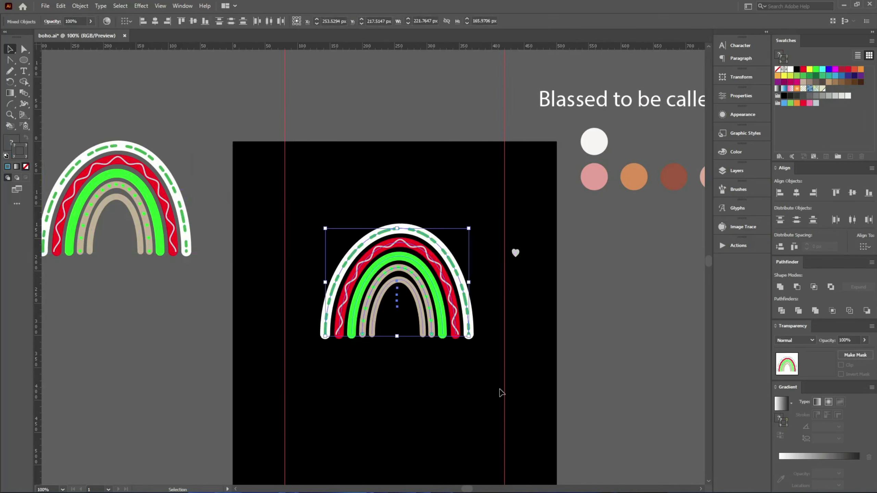
key(ctrl+shift+e)
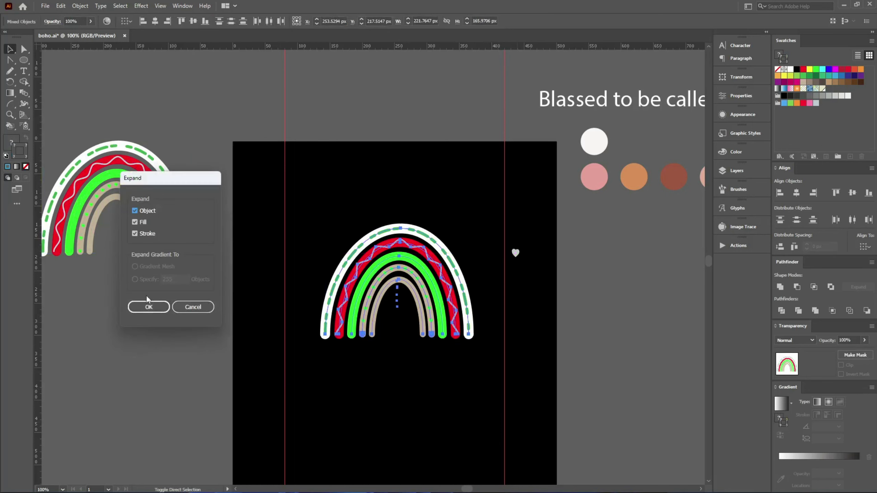
click(150, 306)
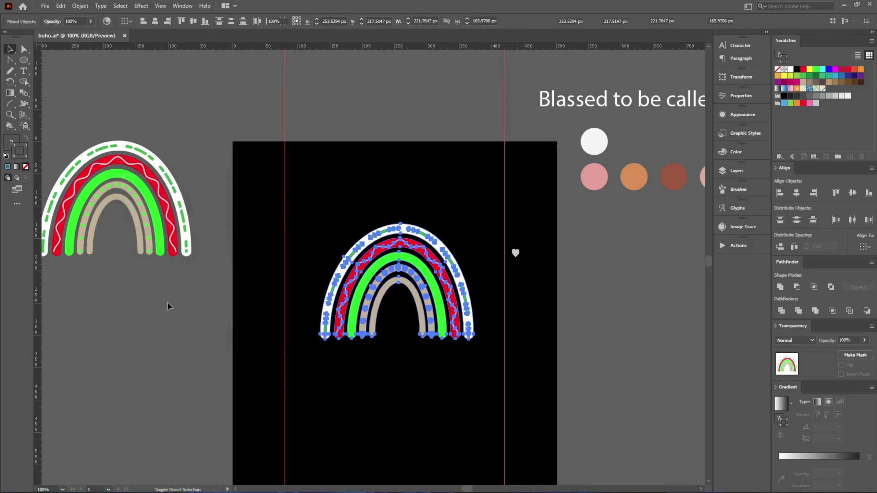
Step: Move the colour circles below the rainbow and the small heart into its centre
scroll(525, 294, up, 1)
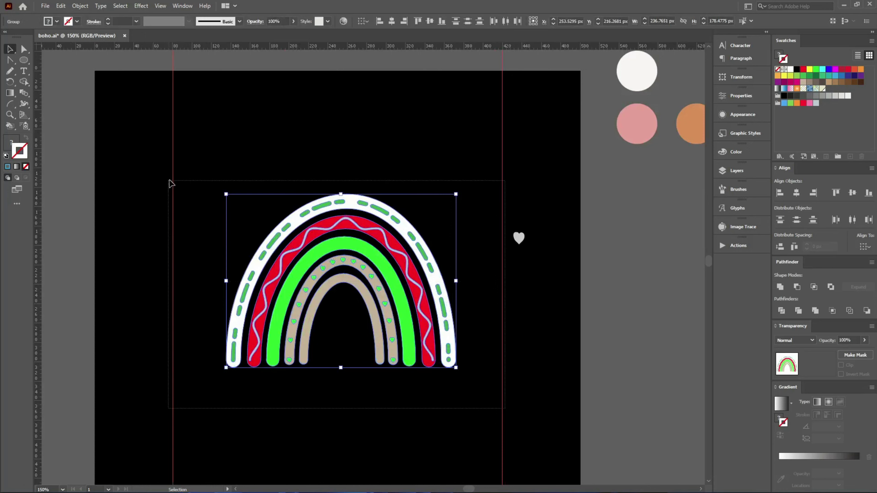
key(ctrl)
drag(599, 253, 427, 256)
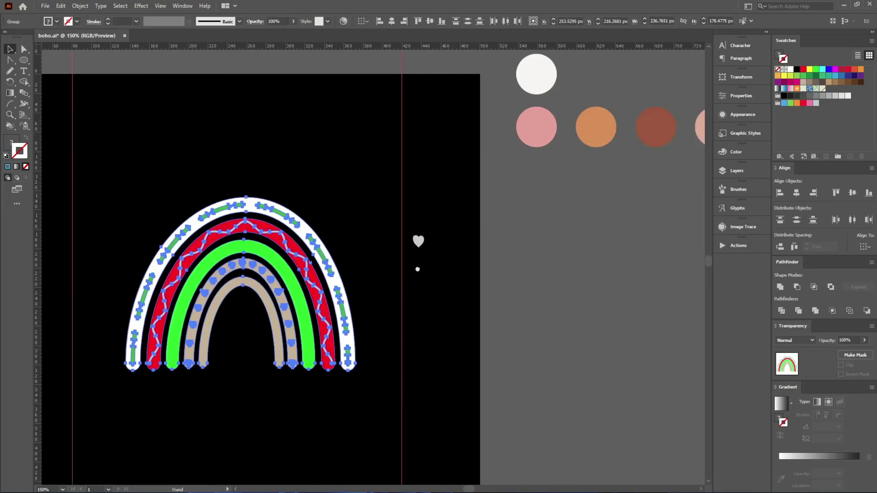
click(452, 77)
mouse_move(452, 77)
mouse_down()
mouse_move(154, 383)
mouse_move(202, 370)
mouse_up()
drag(455, 302, 542, 284)
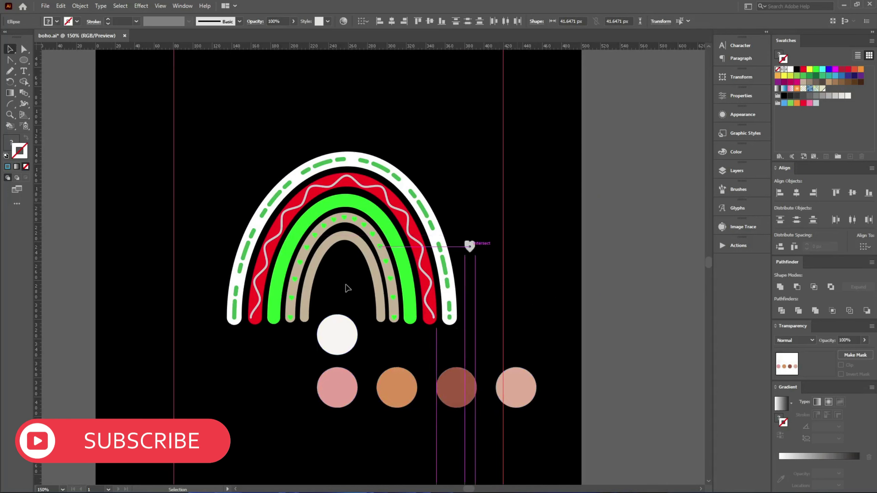
drag(519, 195, 340, 291)
mouse_move(525, 434)
mouse_down()
mouse_move(303, 338)
mouse_move(485, 344)
mouse_up()
Step: Enlarge the heart, narrow it slightly and nudge it into place inside the inner arch
scroll(364, 327, up, 3)
click(322, 258)
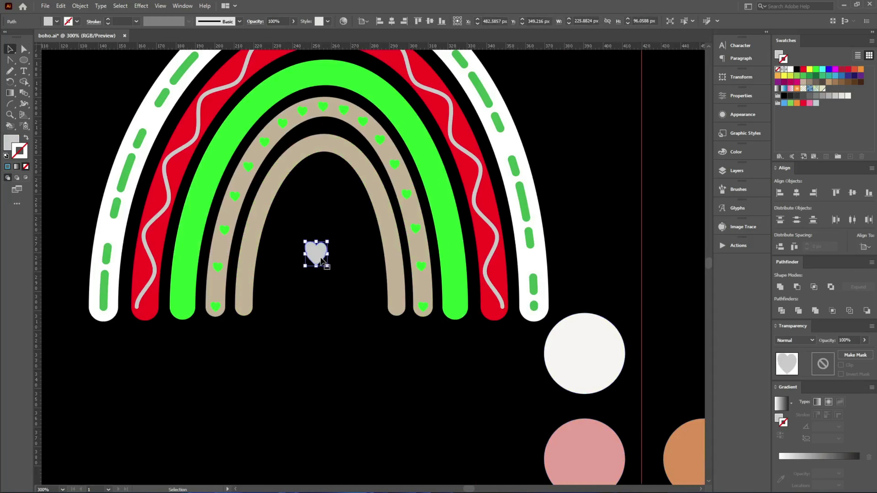
mouse_move(324, 264)
mouse_down()
mouse_move(363, 303)
mouse_move(353, 303)
mouse_up()
drag(335, 273, 355, 286)
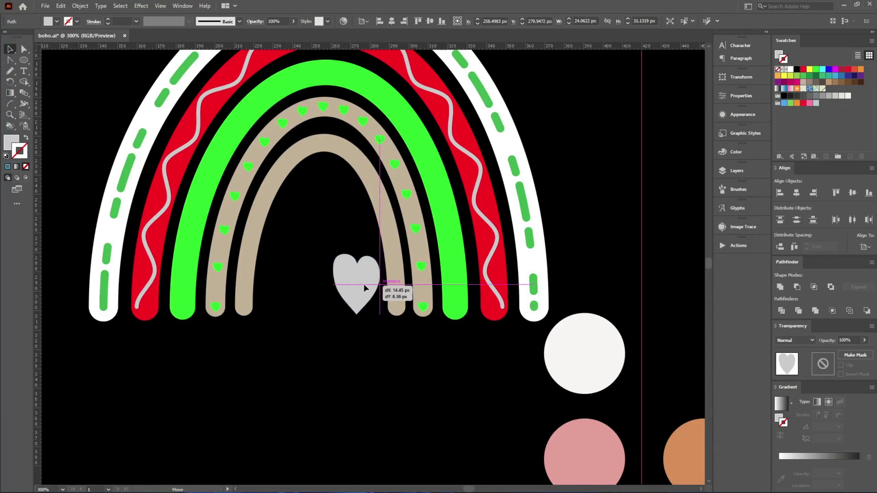
Step: Copy the heart to its left and reflect the copy across the vertical axis
shift+click(396, 304)
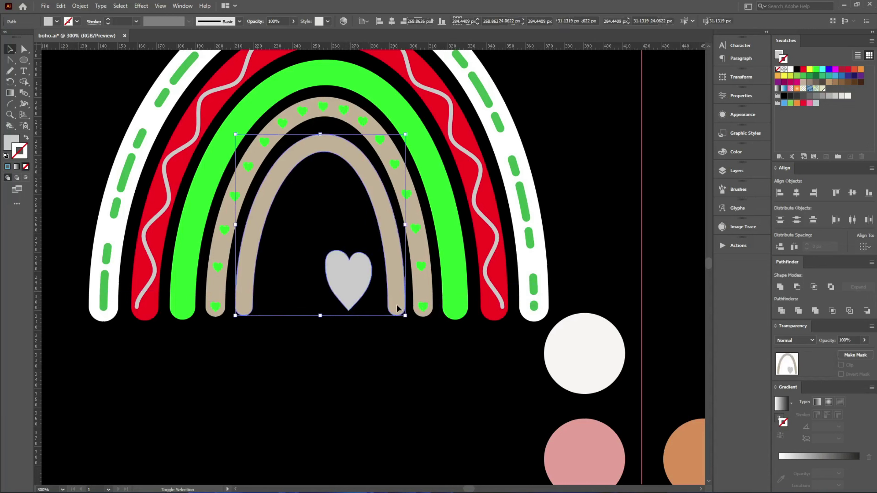
click(366, 348)
drag(354, 287, 297, 286)
double_click(9, 82)
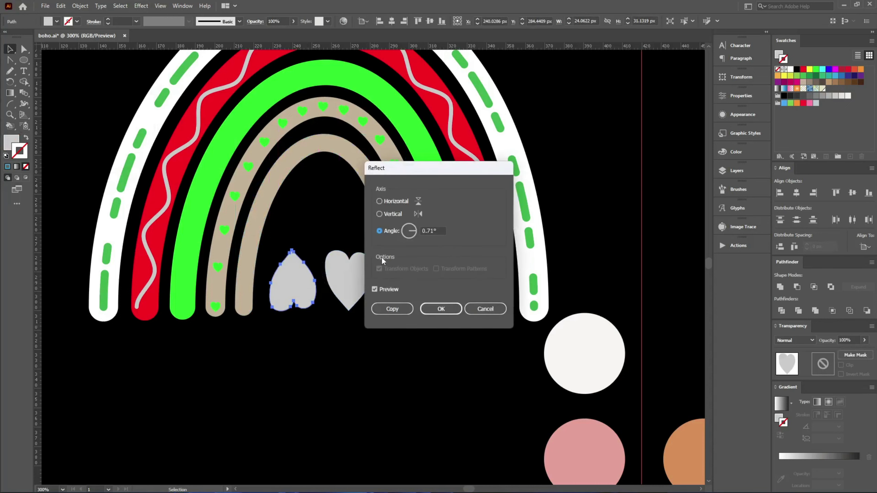
click(379, 214)
click(441, 309)
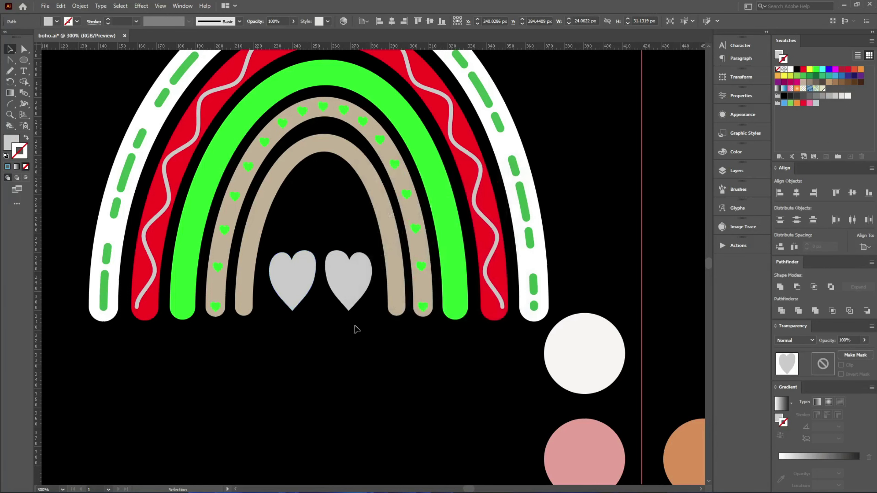
Step: Place a third heart above the pair
drag(336, 232, 329, 294)
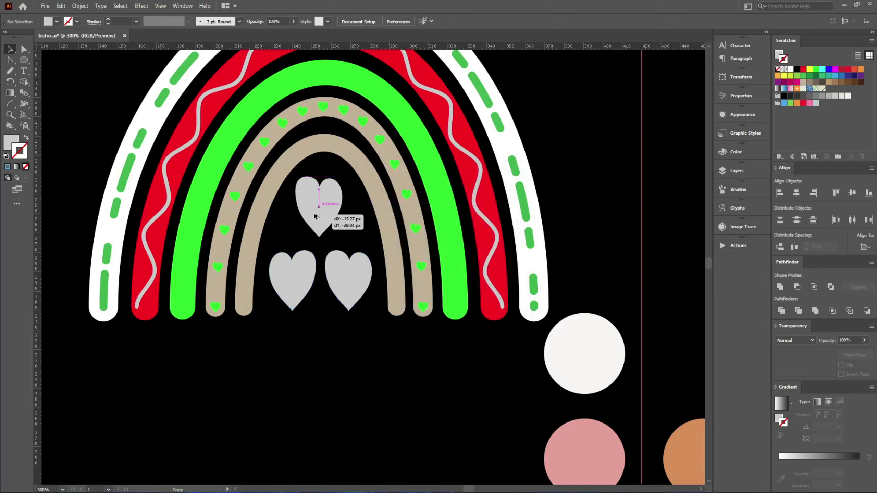
alt+scroll(324, 359, down, 1)
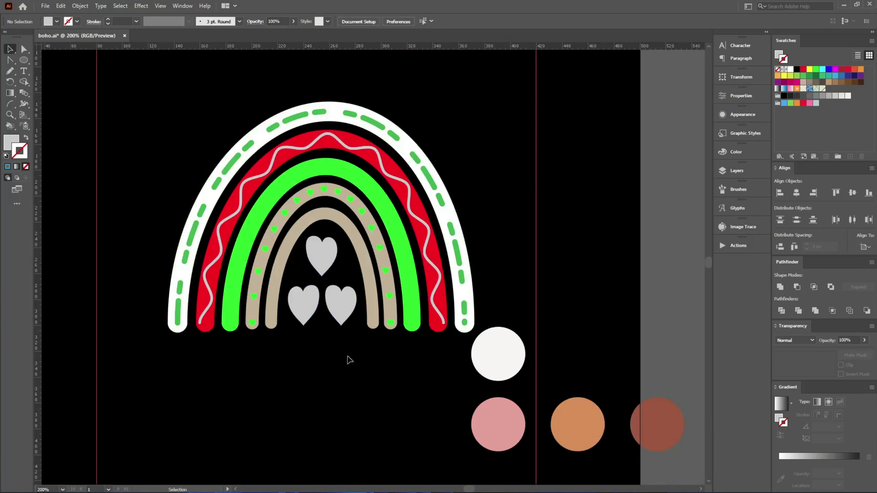
scroll(349, 358, down, 2)
Step: Move the palette colour circles below the rainbow
scroll(489, 333, up, 1)
scroll(494, 264, up, 1)
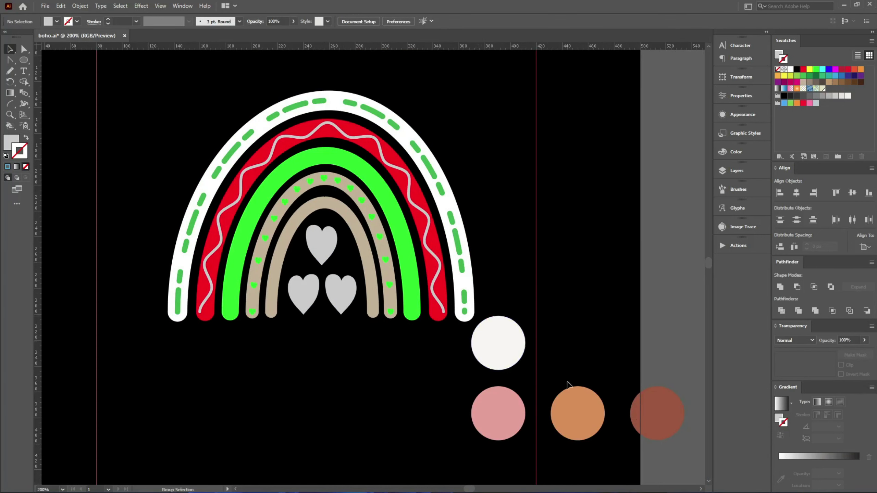
drag(494, 355, 496, 346)
alt+scroll(421, 361, down, 2)
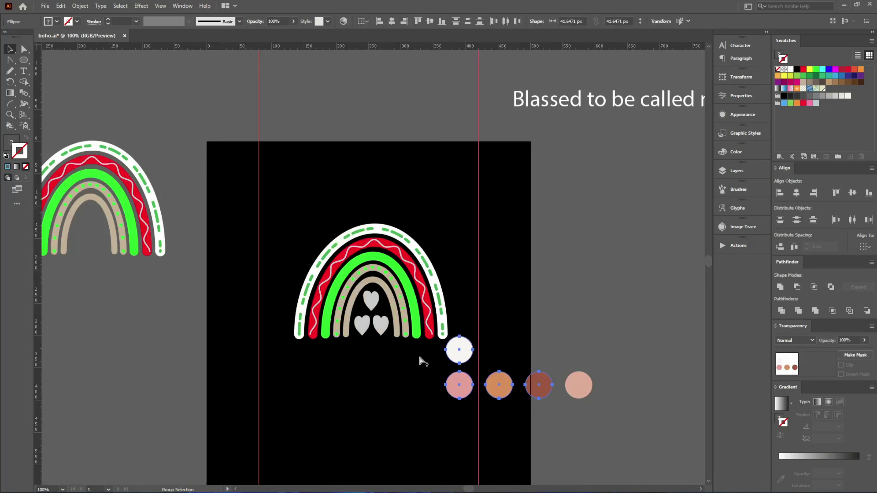
alt+scroll(545, 361, up, 1)
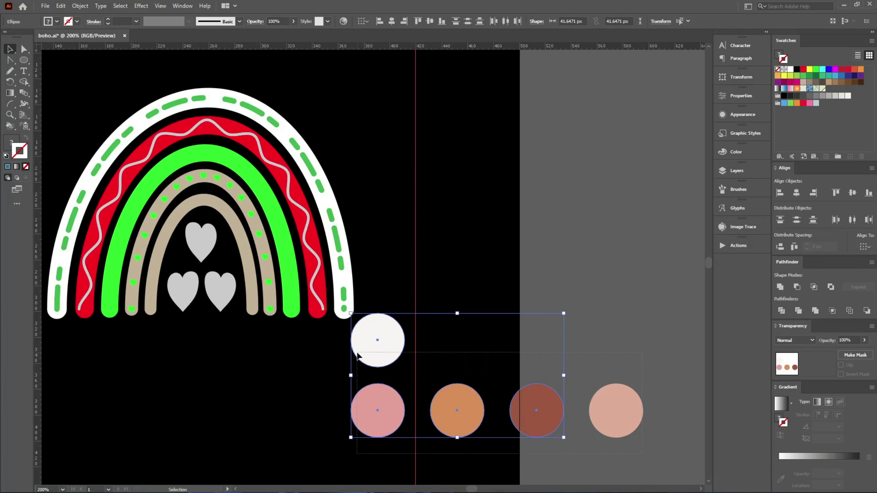
drag(358, 356, 150, 384)
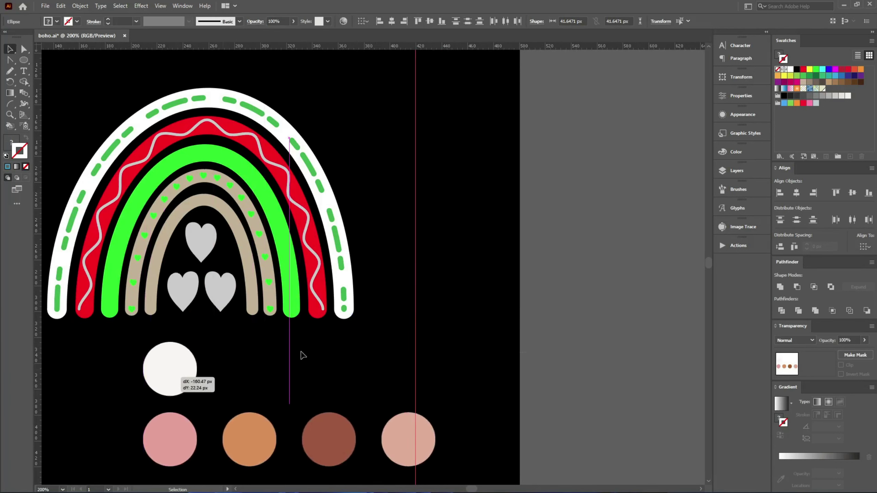
Step: Colour the outer band the palette's pink and its dashes white
click(355, 300)
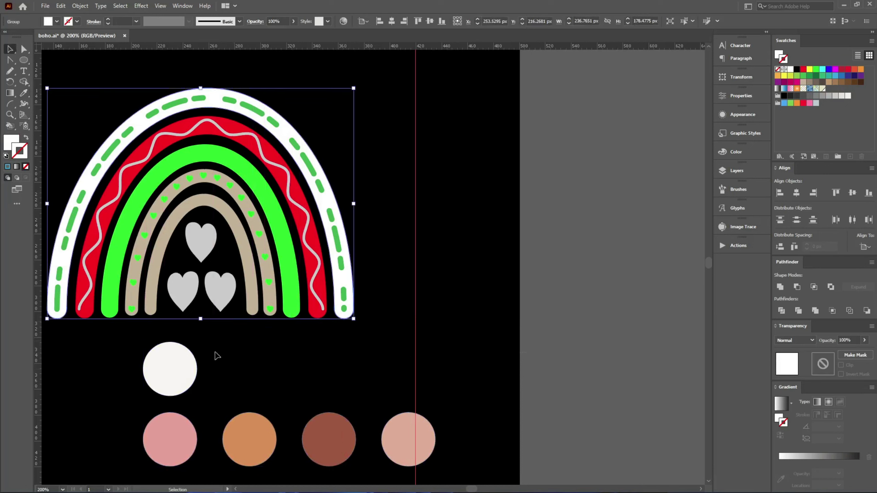
click(180, 426)
key(v)
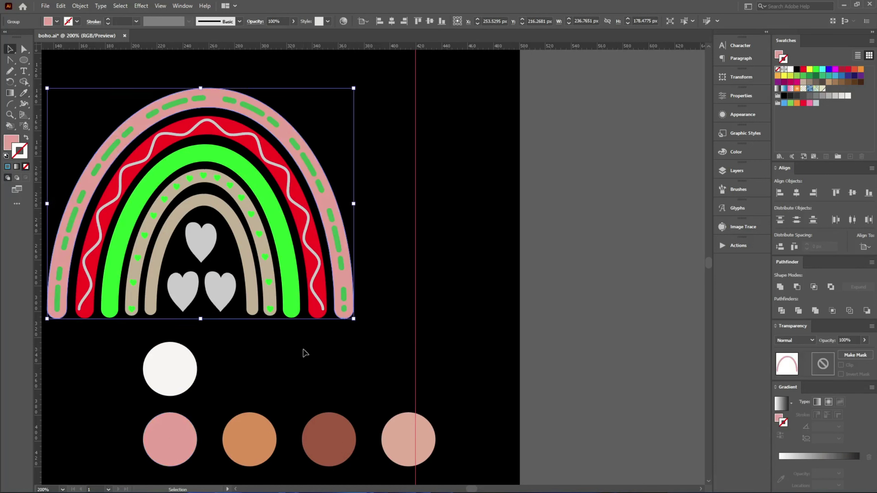
click(335, 306)
click(342, 296)
key(i)
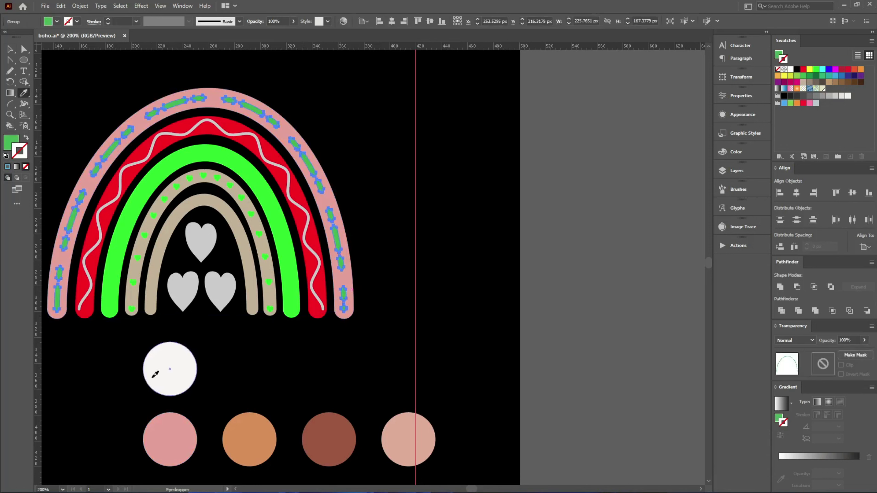
click(169, 366)
key(v)
Step: Fill the red band with orange and make the wavy line white
click(298, 349)
click(317, 314)
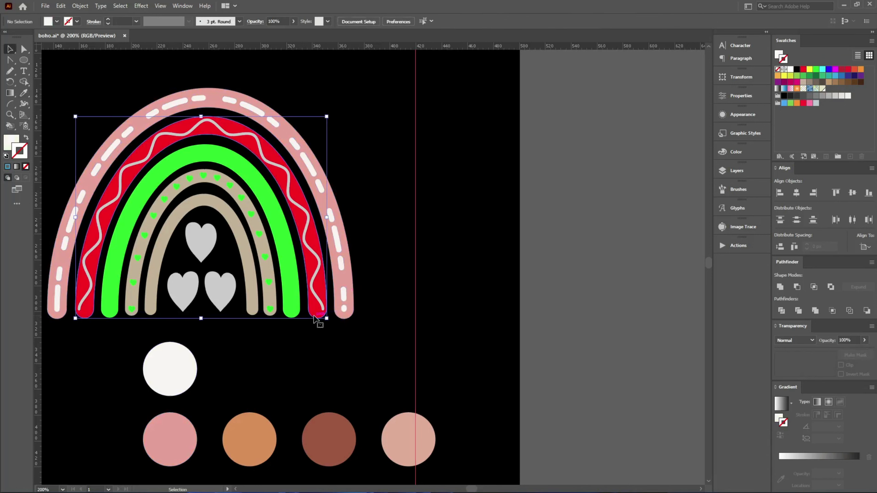
key(i)
click(250, 440)
key(v)
click(312, 290)
key(i)
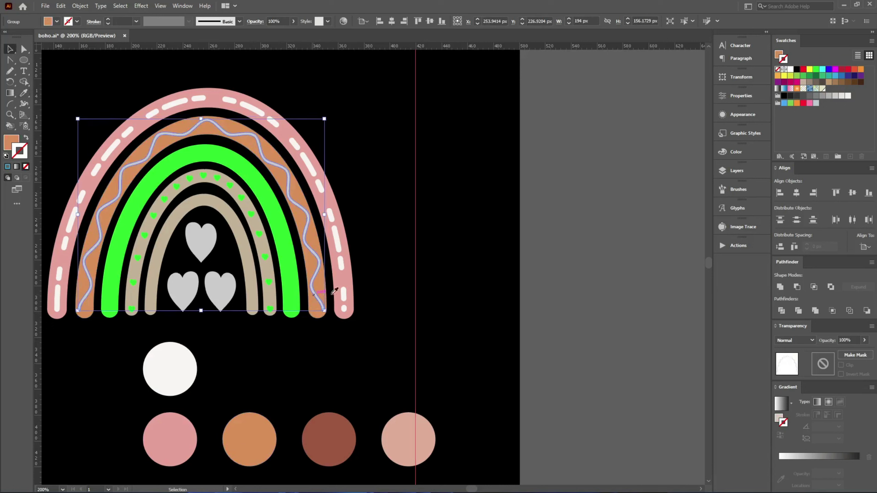
click(343, 294)
key(v)
Step: Fill the heart-dotted band brown, its small hearts white, and the inner arch pale peach
click(269, 298)
key(i)
click(331, 437)
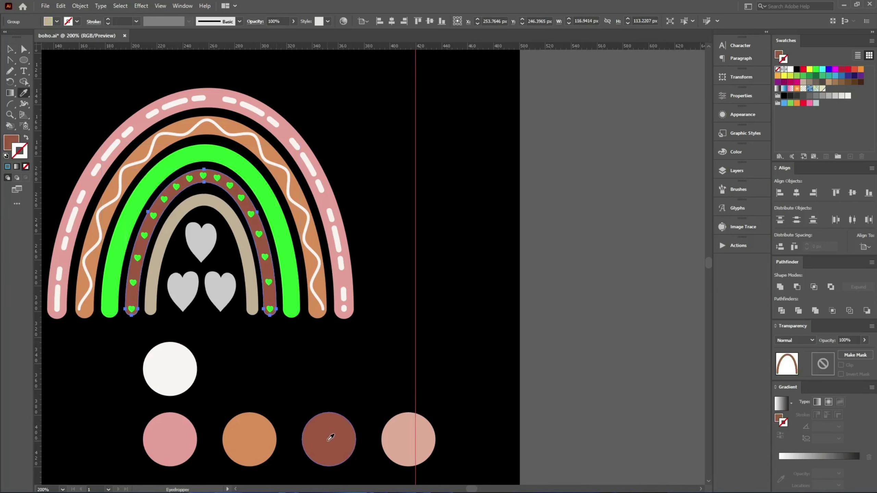
key(v)
click(268, 283)
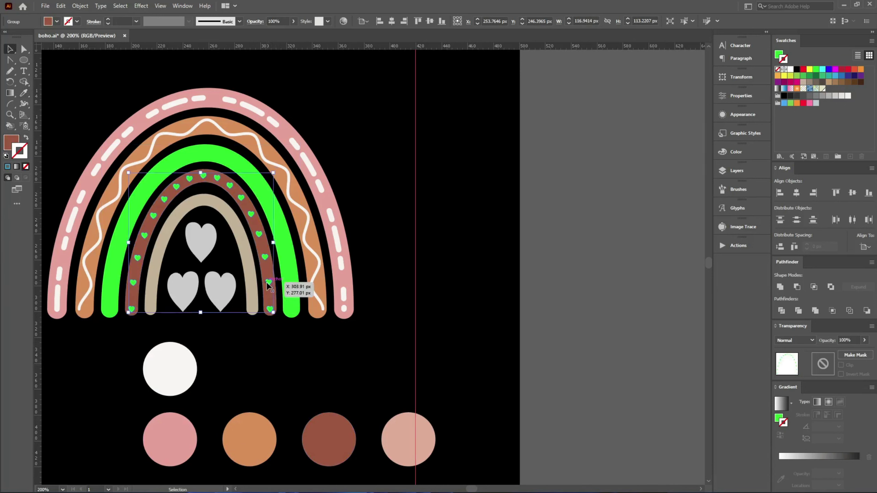
key(i)
click(171, 362)
key(v)
click(248, 279)
key(i)
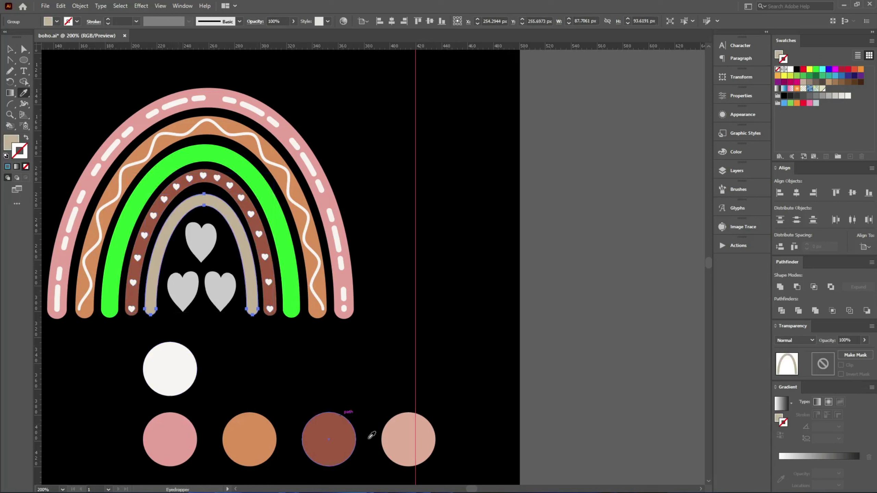
key(v)
click(242, 369)
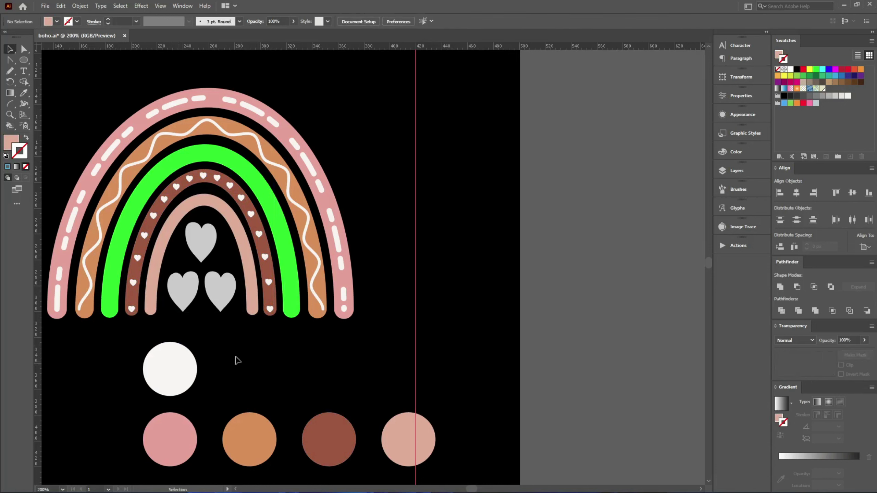
Step: Colour the two lower centre hearts orange and the top heart pink
click(186, 296)
key(i)
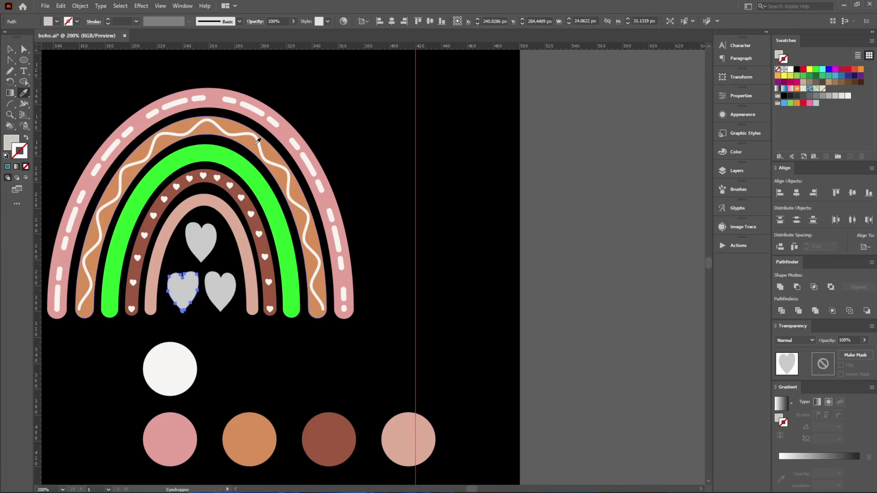
click(272, 146)
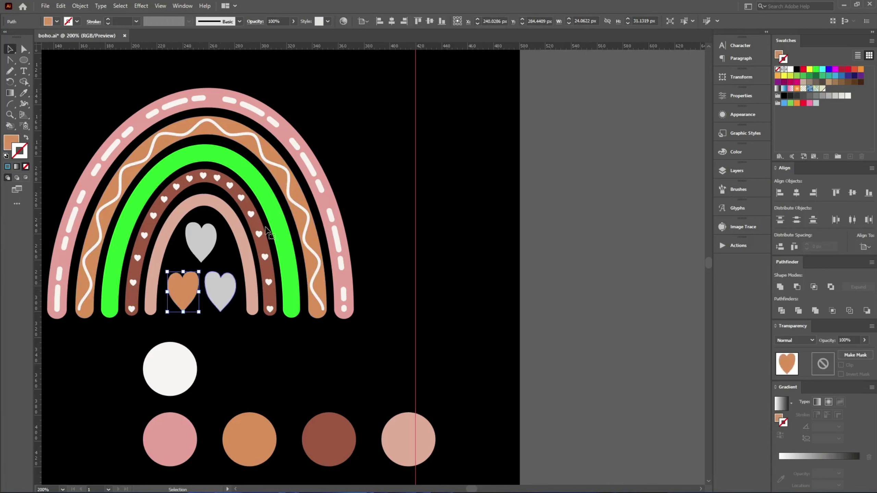
ctrl+click(220, 290)
click(275, 170)
key(v)
click(201, 242)
key(i)
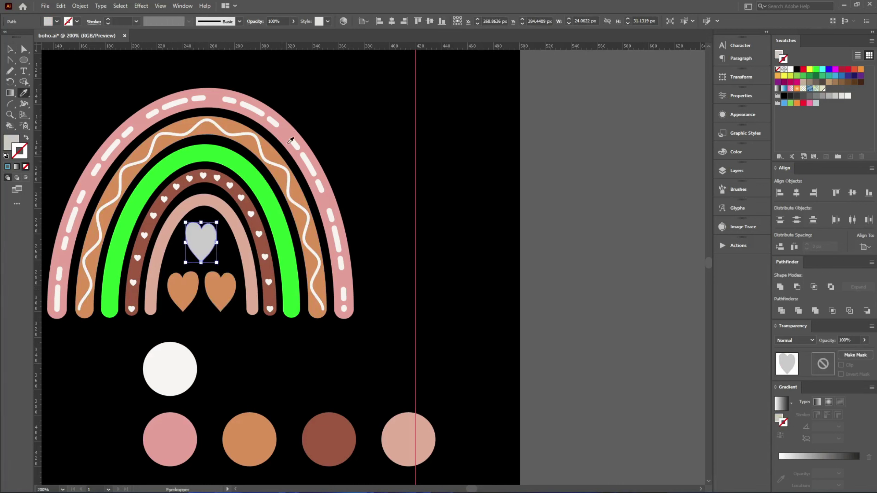
click(293, 134)
key(v)
click(416, 242)
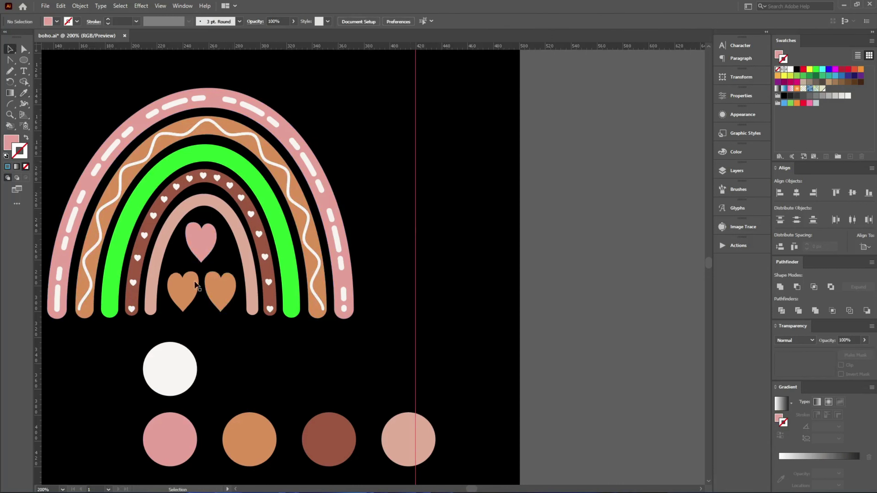
Step: Centre the pink heart, move the colour circles off the artboard, and bring in a leopard pattern tile
scroll(157, 242, up, 2)
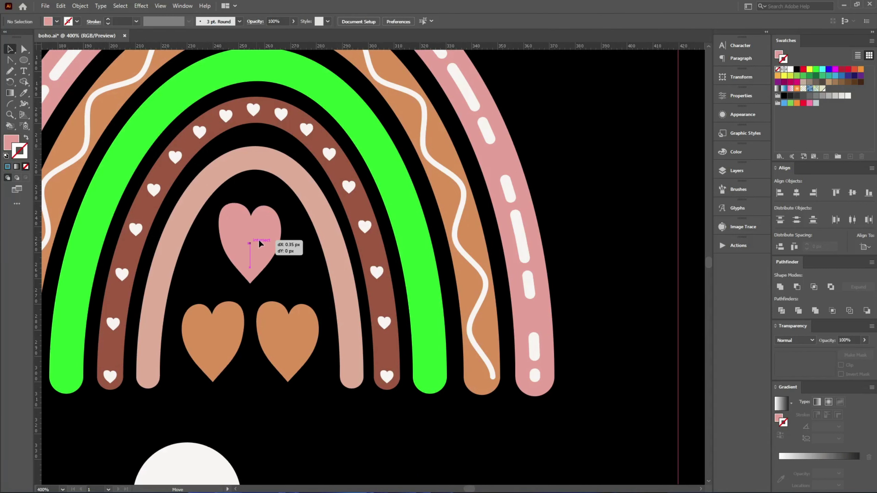
drag(259, 243, 255, 240)
scroll(255, 241, down, 3)
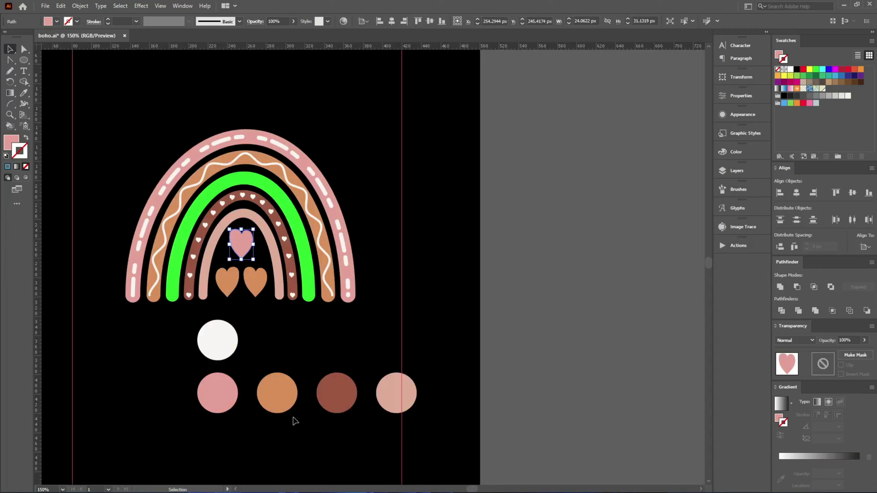
drag(218, 345, 522, 234)
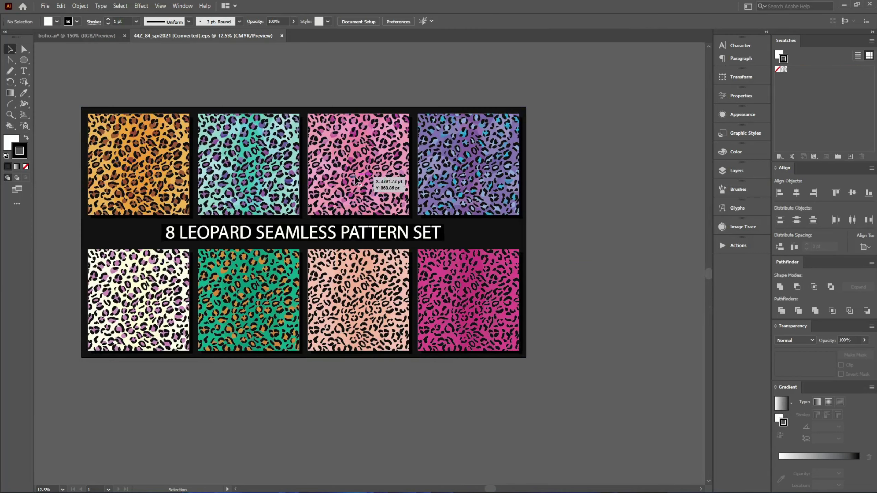
drag(315, 139, 92, 43)
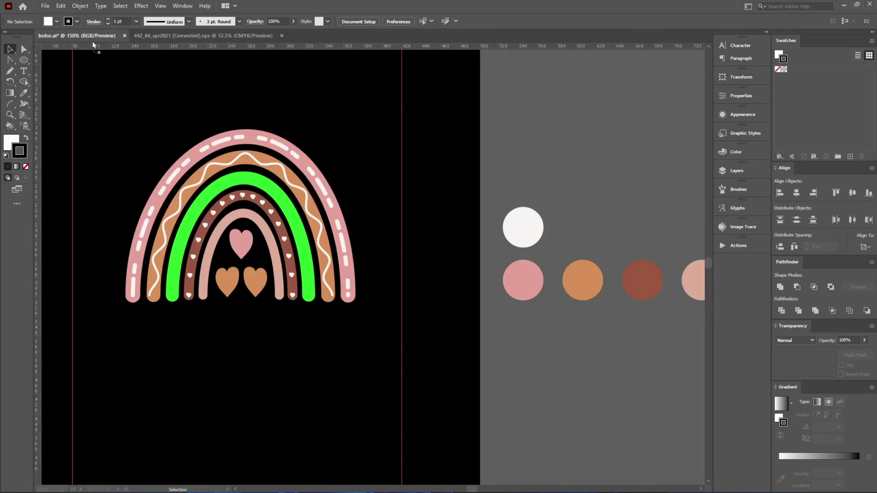
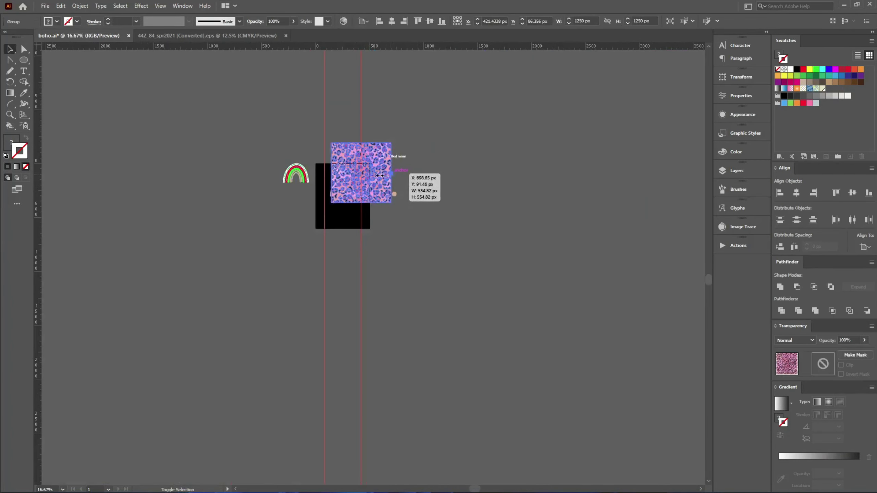
Step: Shrink the leopard pattern tile and move it to the artboard's lower left
drag(429, 173, 369, 175)
key(ctrl+plus)
key(ctrl+plus)
key(ctrl+plus)
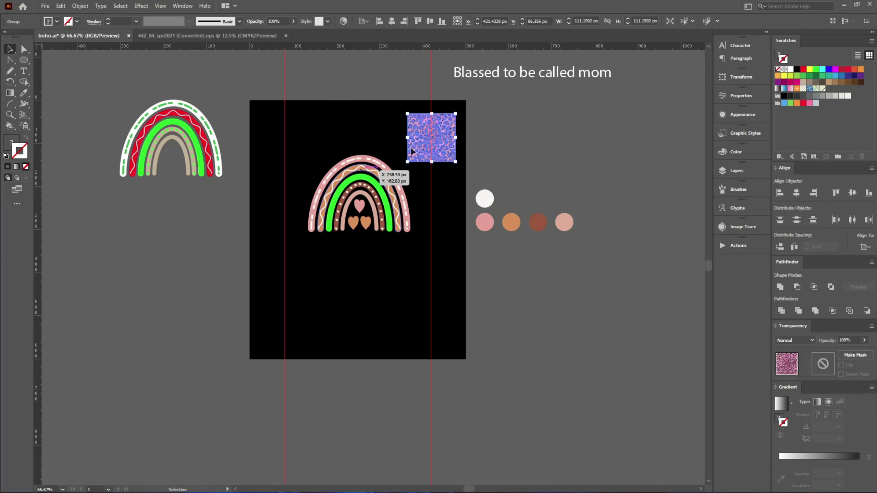
drag(450, 117, 338, 259)
key(ctrl+plus)
key(ctrl+plus)
key(ctrl+plus)
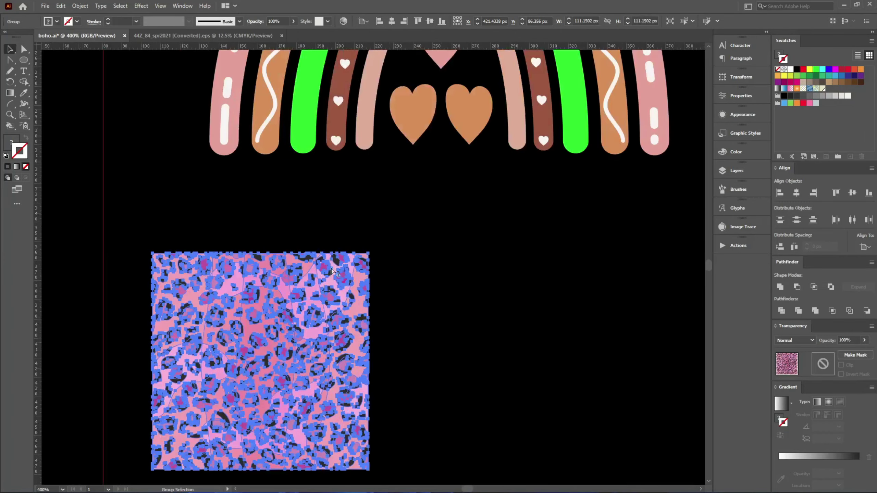
key(ctrl+plus)
key(ctrl+plus)
scroll(325, 159, down, 2)
scroll(334, 318, up, 3)
scroll(334, 318, up, 1)
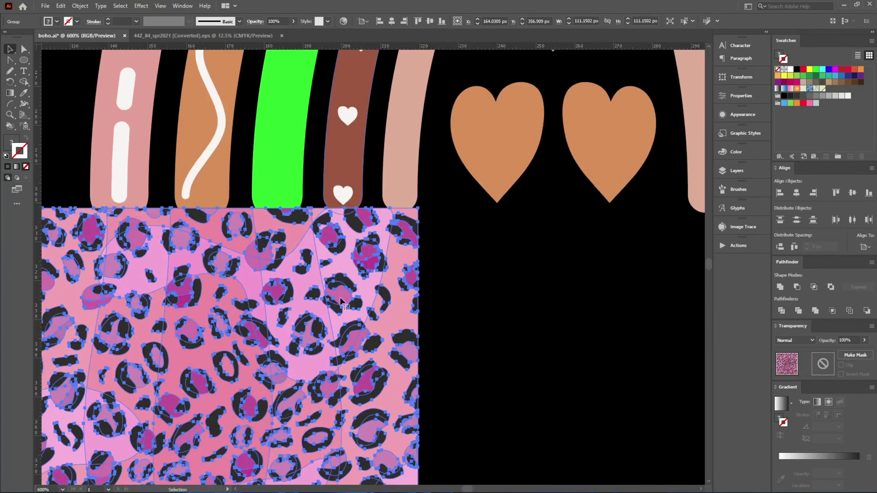
Step: Shrink the tile to about 53.7 px square over the stripes and save it as a pattern swatch
drag(337, 281, 402, 145)
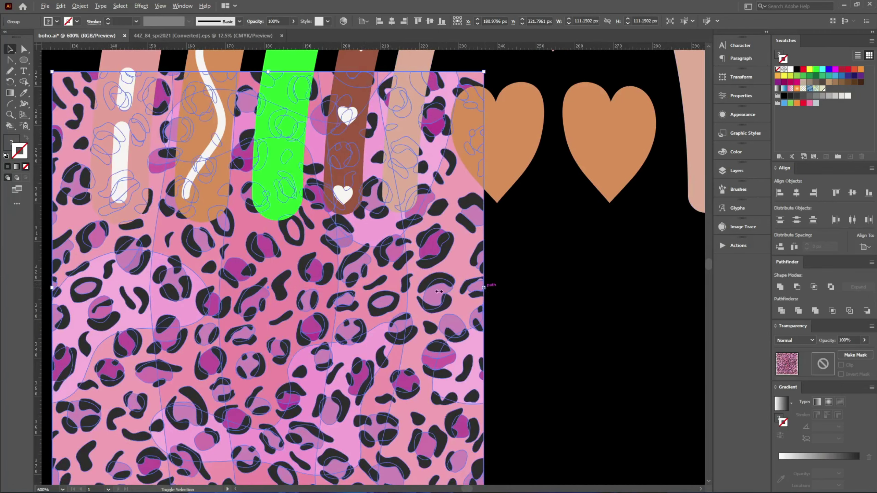
drag(439, 291, 372, 292)
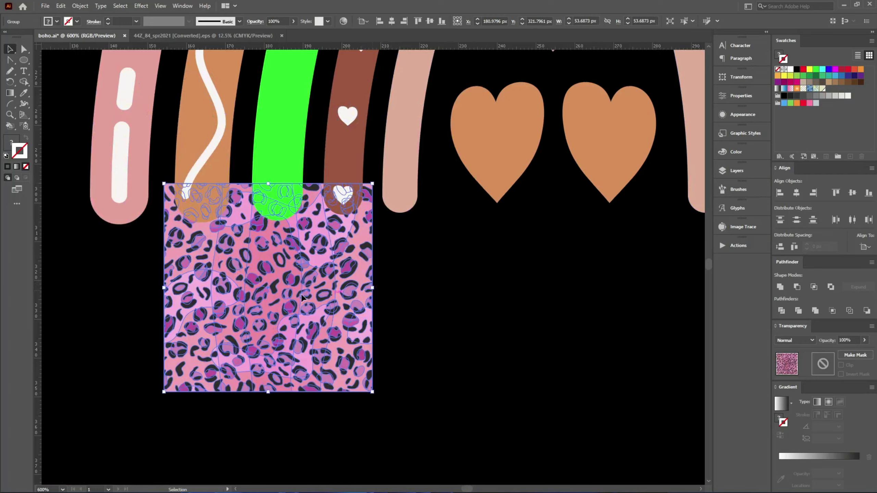
drag(301, 298, 363, 340)
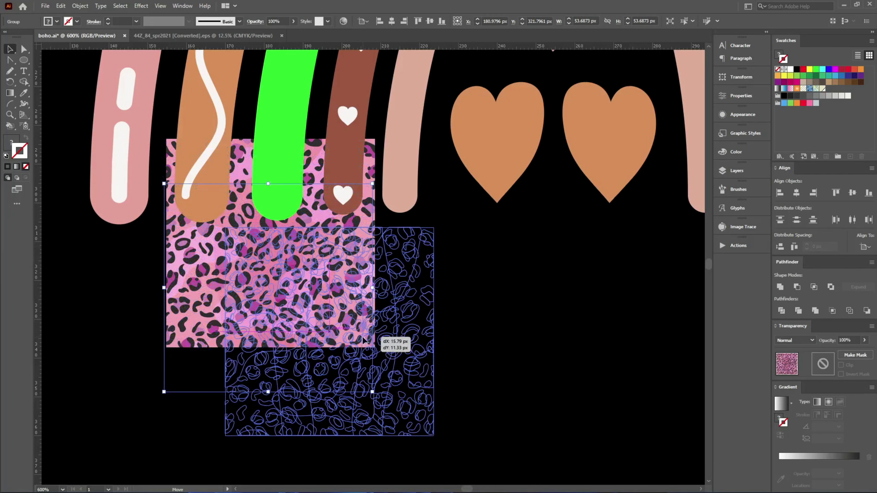
drag(363, 340, 808, 138)
Step: Fill the green rainbow stripe with the leopard pattern and remove its stroke
click(287, 188)
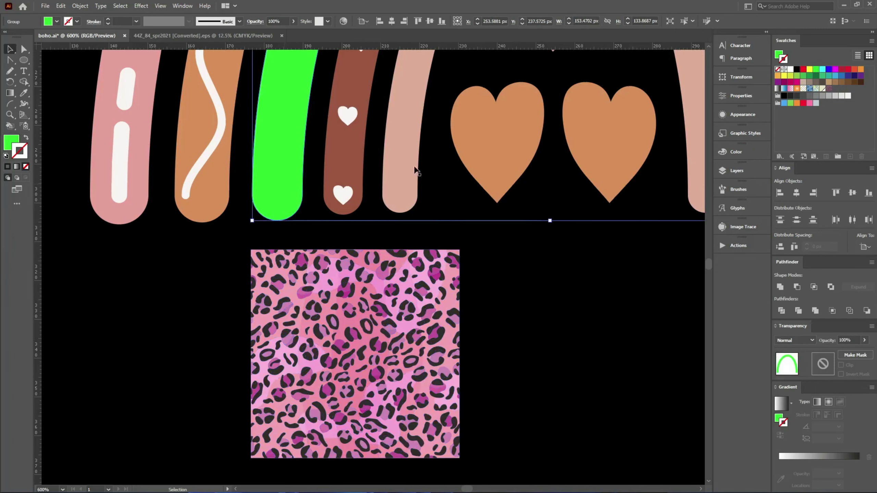
click(829, 89)
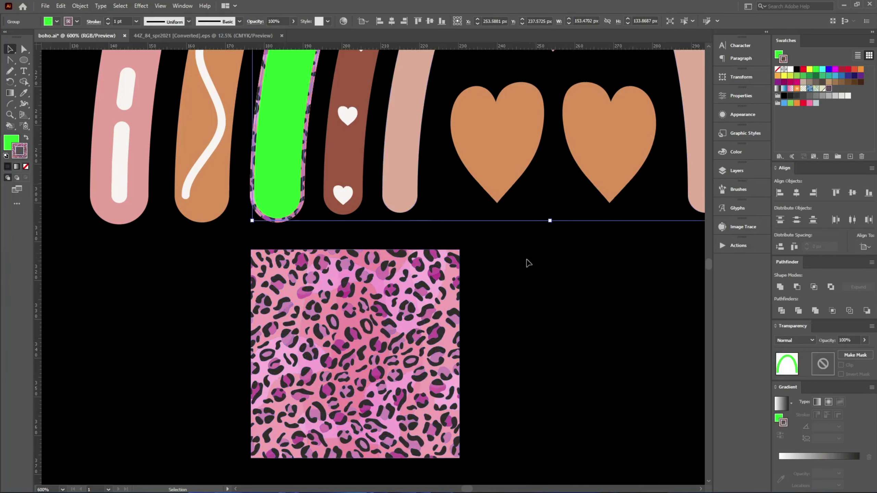
key(shift+x)
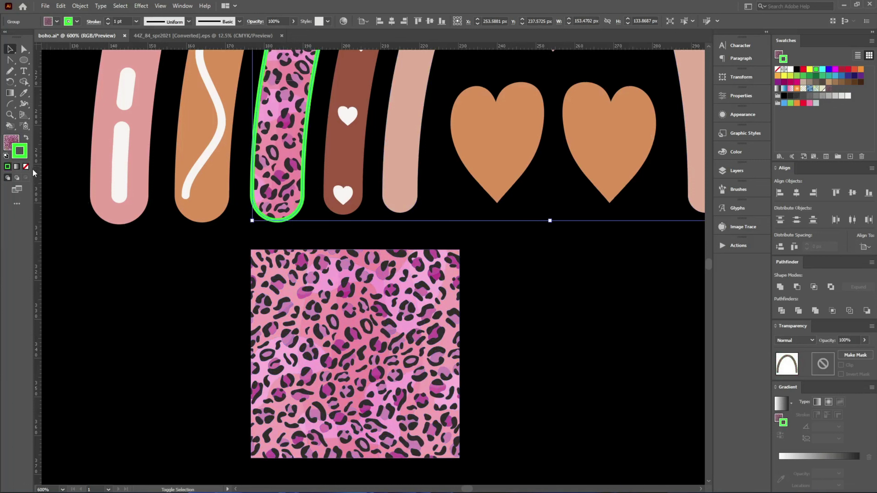
click(19, 151)
click(25, 167)
click(114, 275)
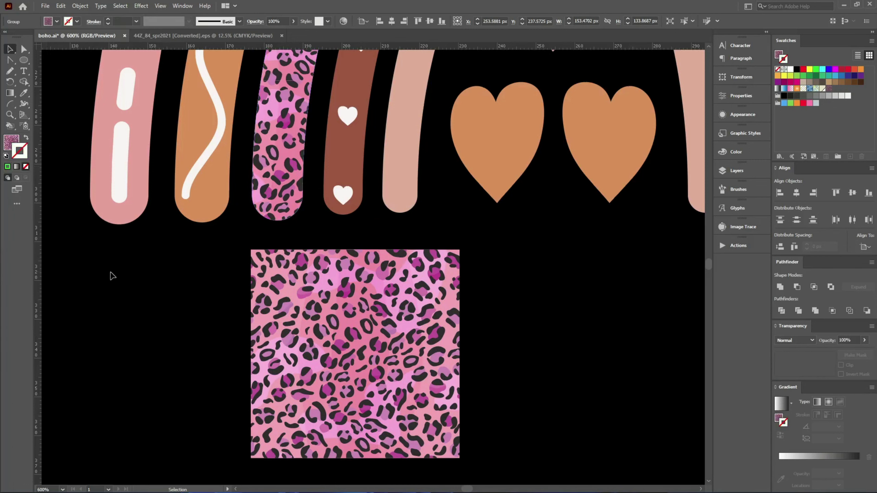
Step: Delete the leopard sample square and move the Blassed text below the rainbow
scroll(194, 306, down, 3)
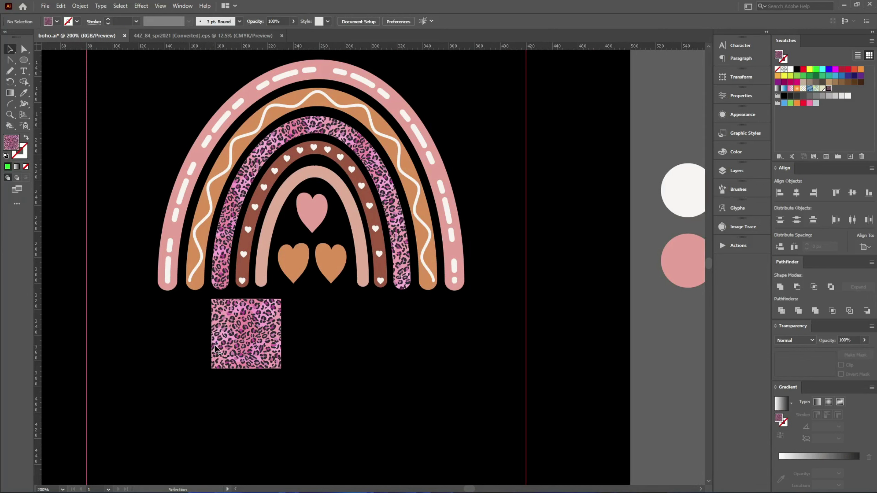
click(230, 331)
key(ctrl+shift+bracketleft)
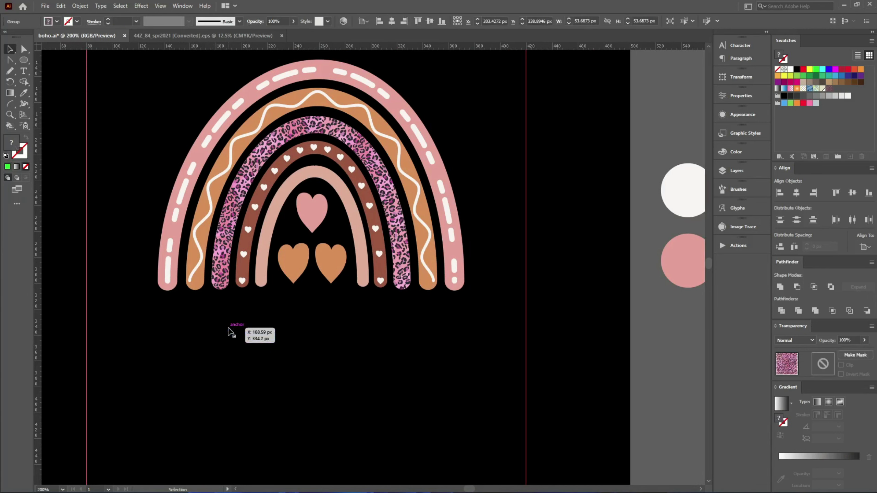
click(230, 331)
scroll(379, 309, down, 3)
drag(502, 203, 352, 389)
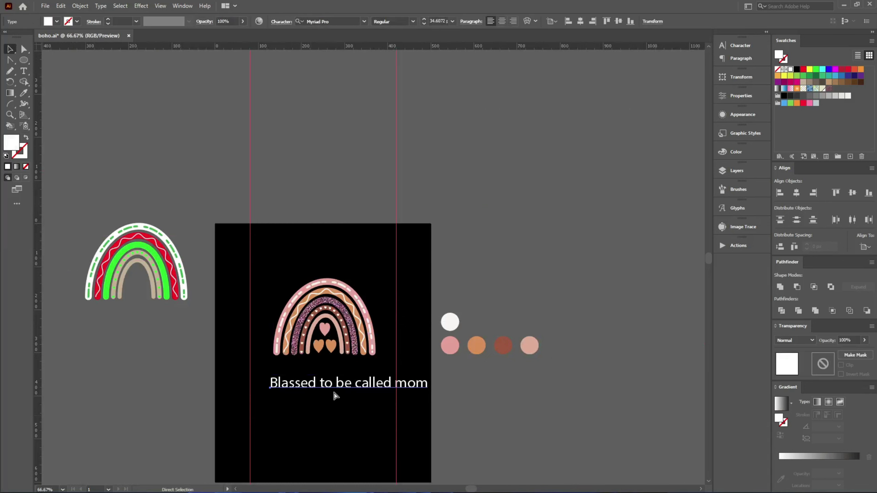
Step: Break the tagline onto three lines: Blassed, to be called, mom
scroll(334, 396, up, 2)
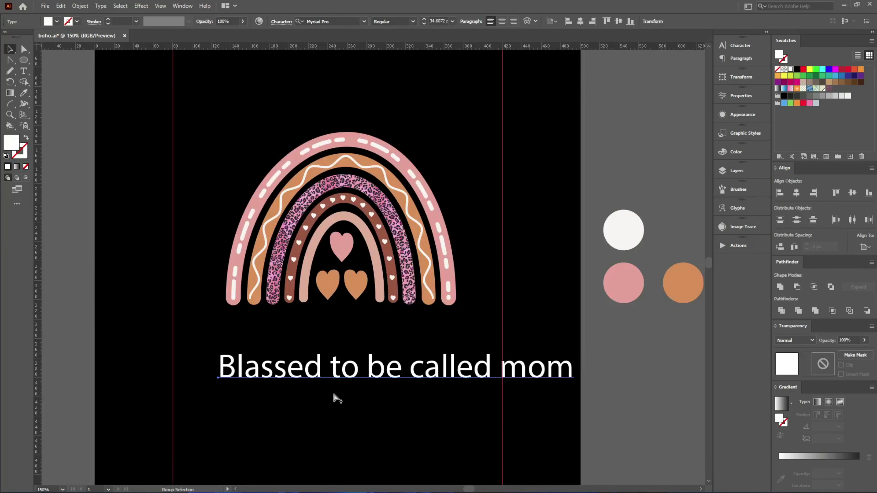
scroll(334, 396, up, 1)
scroll(333, 390, up, 2)
double_click(305, 356)
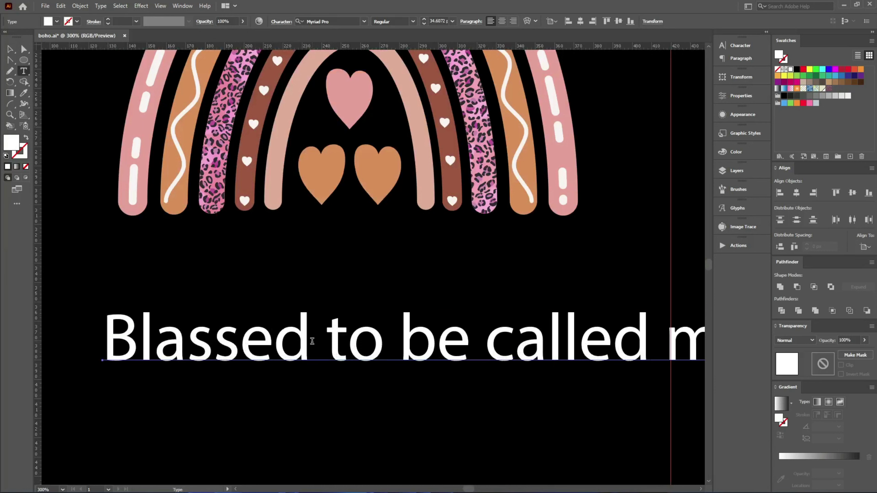
click(312, 341)
key(Return)
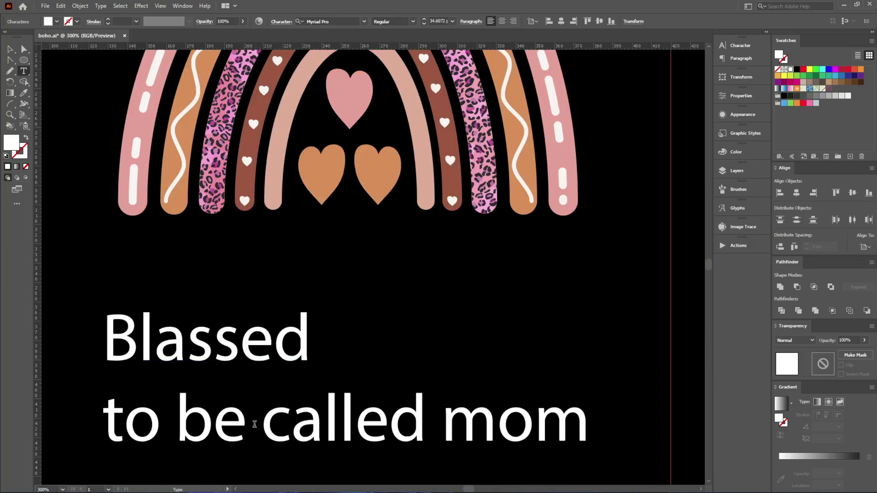
click(438, 427)
key(Return)
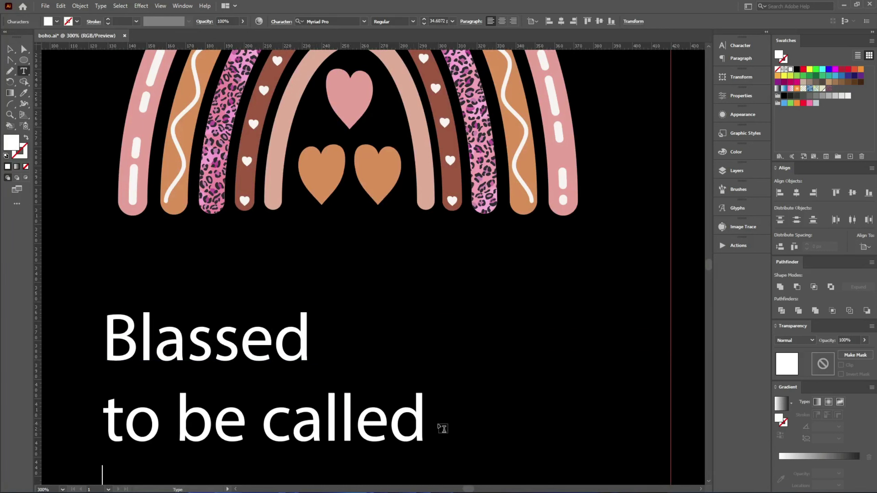
key(Escape)
Step: Run the divideTextFrame script so each line becomes its own text object
scroll(407, 398, down, 2)
scroll(388, 375, down, 1)
scroll(281, 315, down, 2)
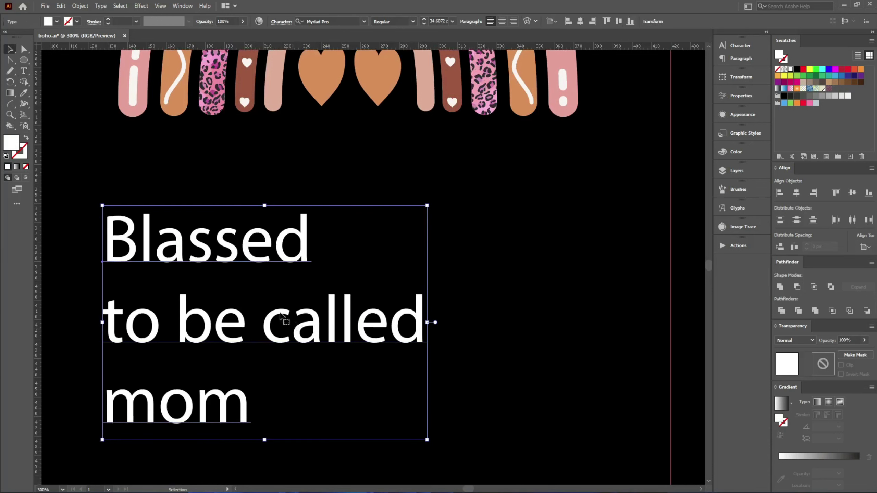
click(46, 6)
mouse_move(63, 213)
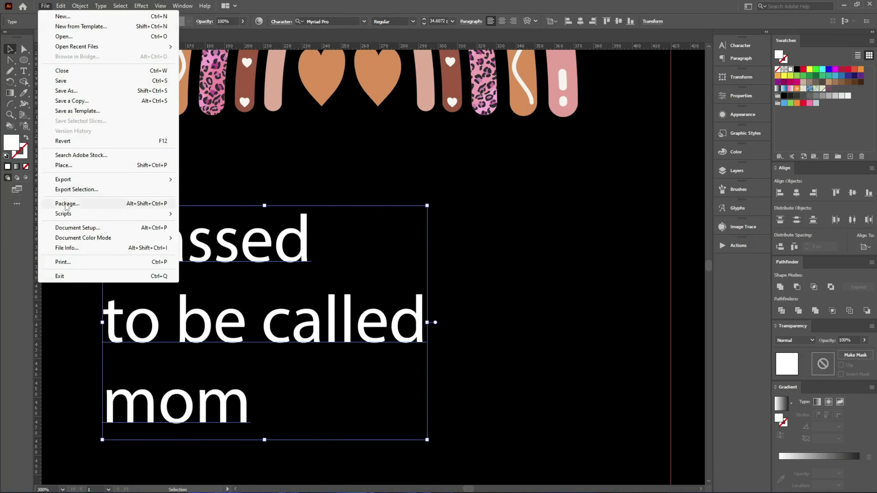
click(213, 224)
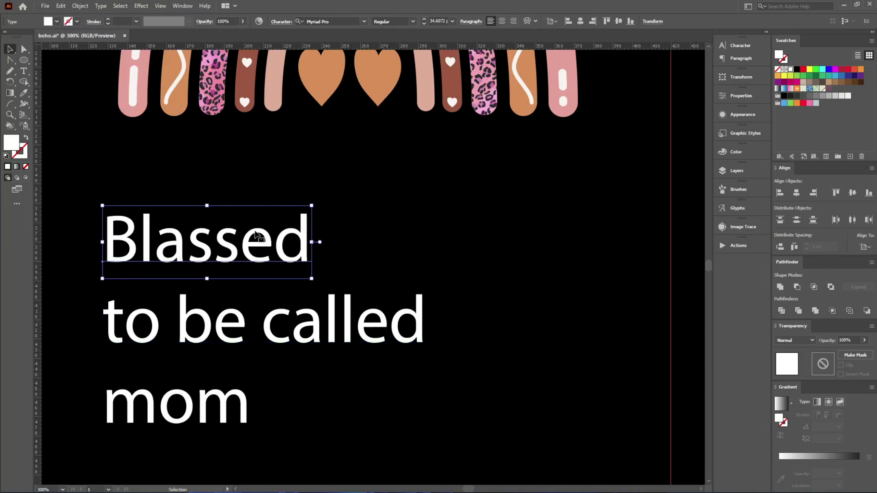
Step: Set Blassed in CHICKEN Pie Height and shift it up and to the right
click(734, 47)
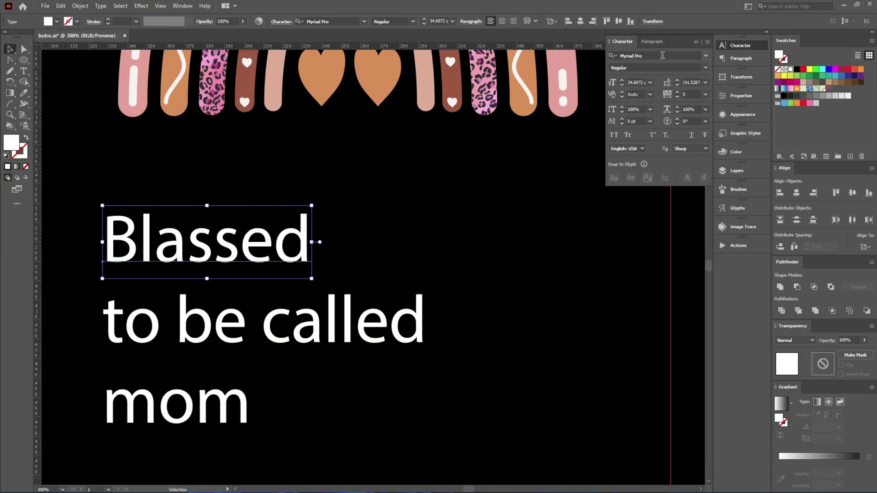
click(661, 55)
text(c)
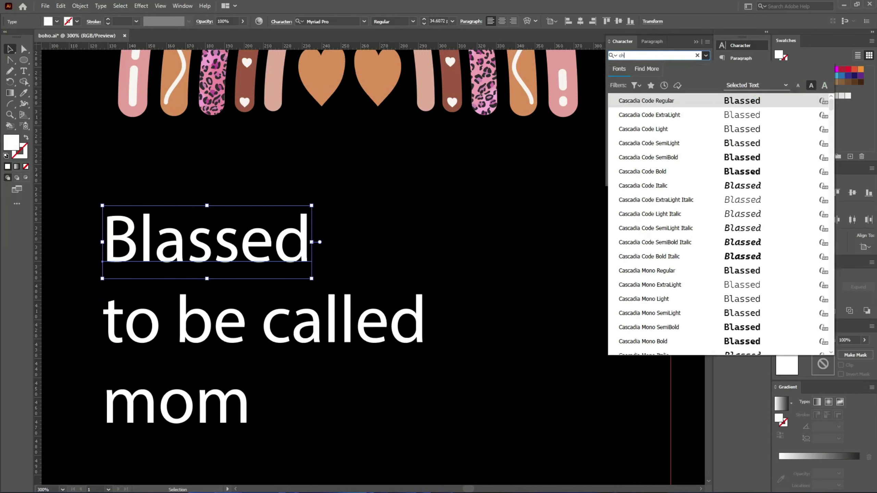
text(hicken)
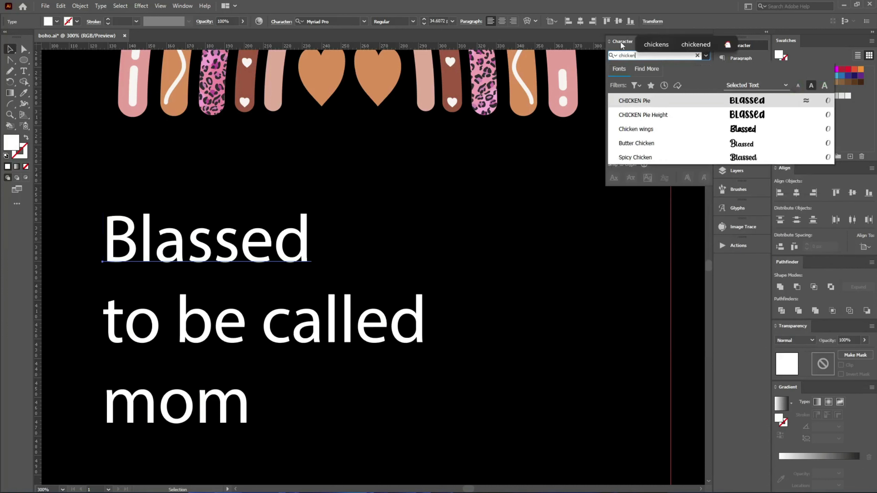
click(666, 114)
key(Escape)
click(450, 219)
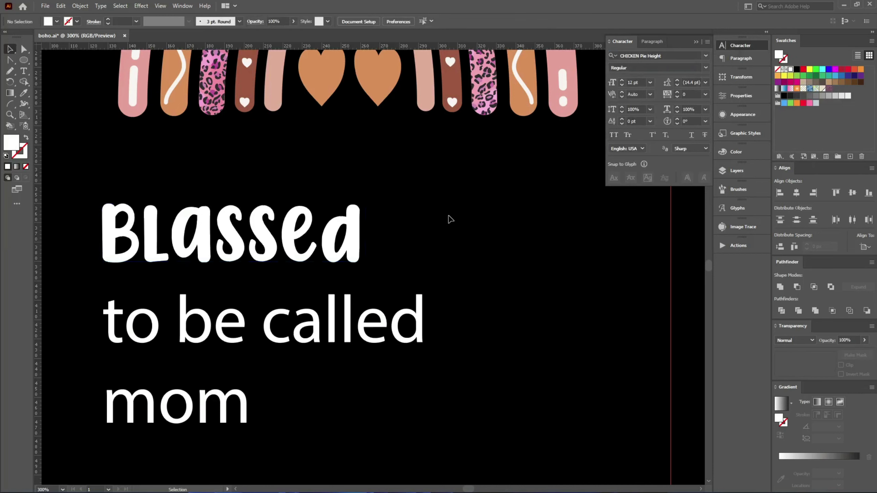
drag(309, 253, 378, 231)
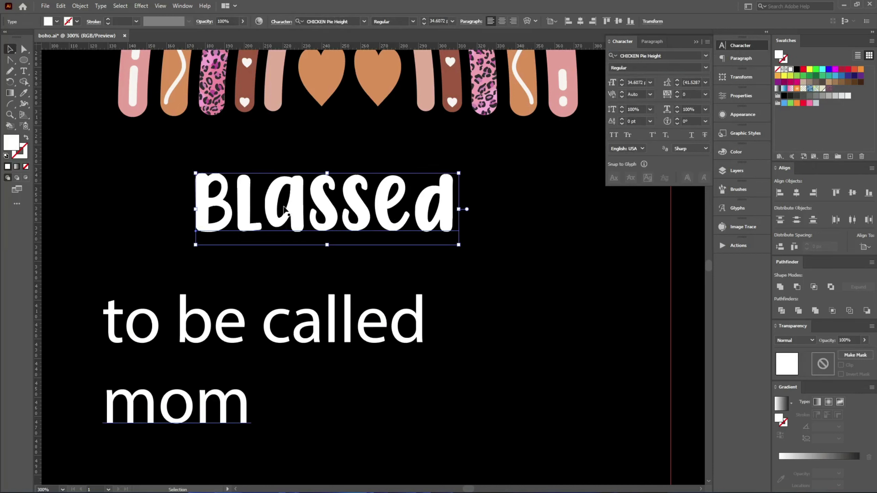
Step: Copy Blassed's CHICKEN Pie Height font onto mom with the Eyedropper, keeping lowercase
click(182, 398)
key(i)
click(283, 209)
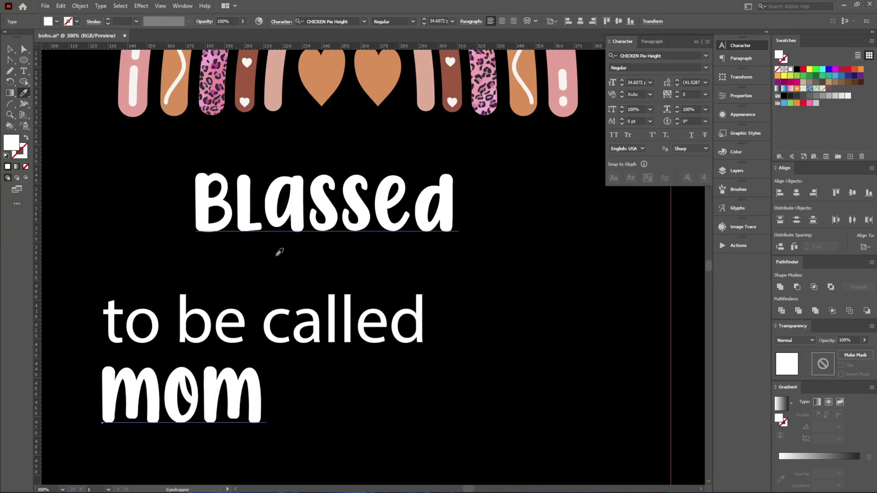
key(v)
click(618, 137)
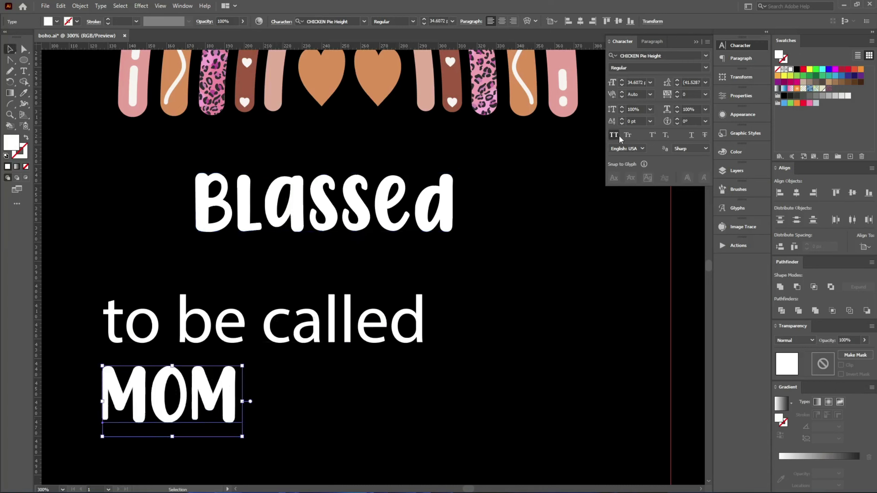
click(617, 136)
Step: Set 'to be called' in the Brannboll F font
click(364, 324)
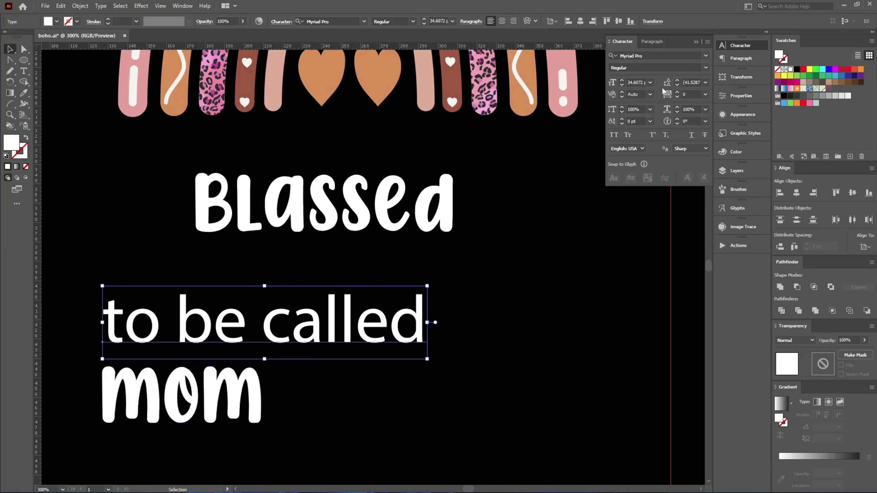
click(706, 59)
text(b)
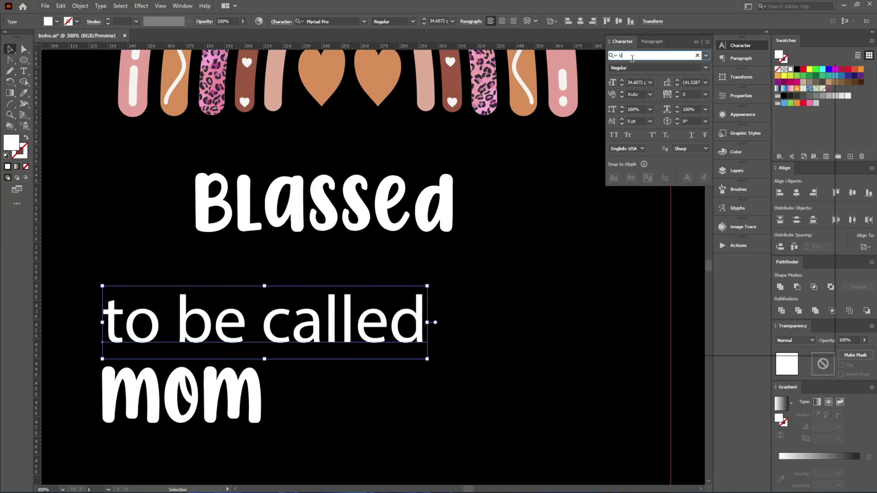
text(ran)
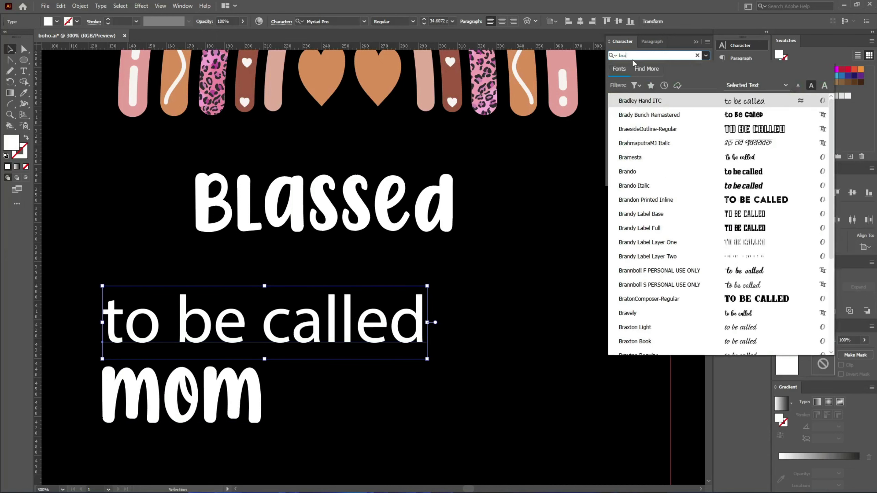
text(n)
click(671, 100)
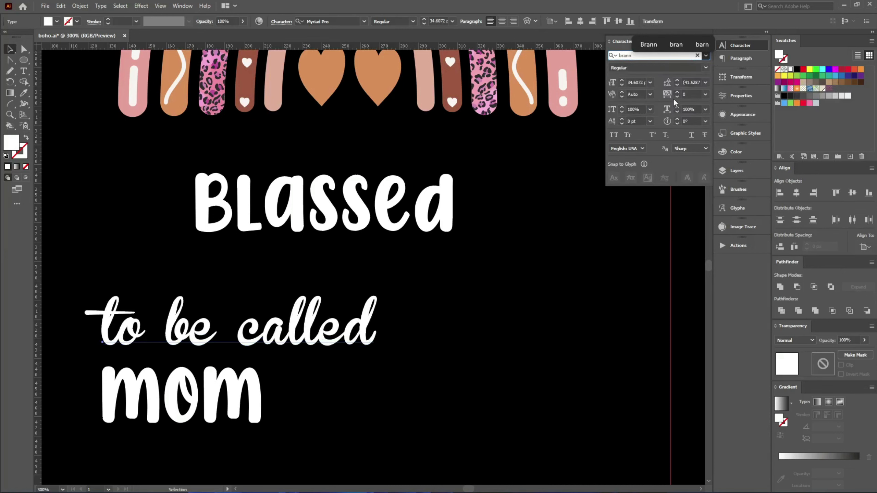
click(489, 293)
Step: Move Blassed just above 'to be called' and keep a spare copy of the three lines beside the artboard
drag(346, 229, 240, 282)
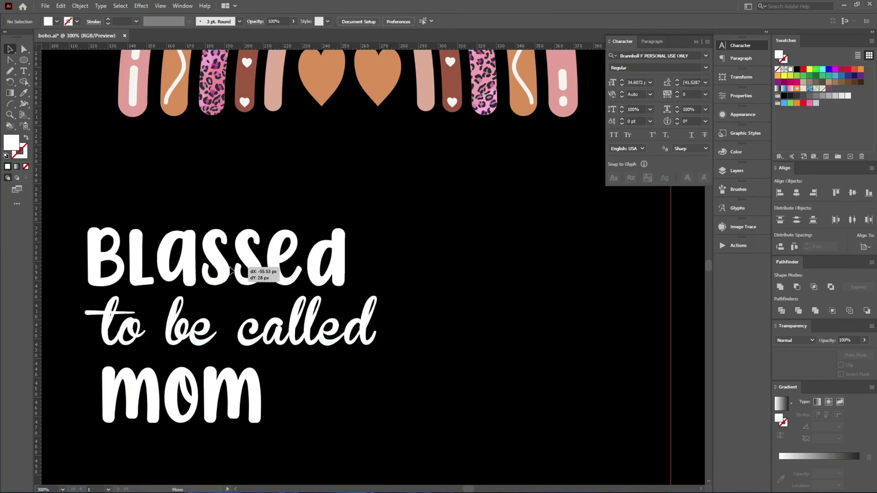
key(ctrl+1)
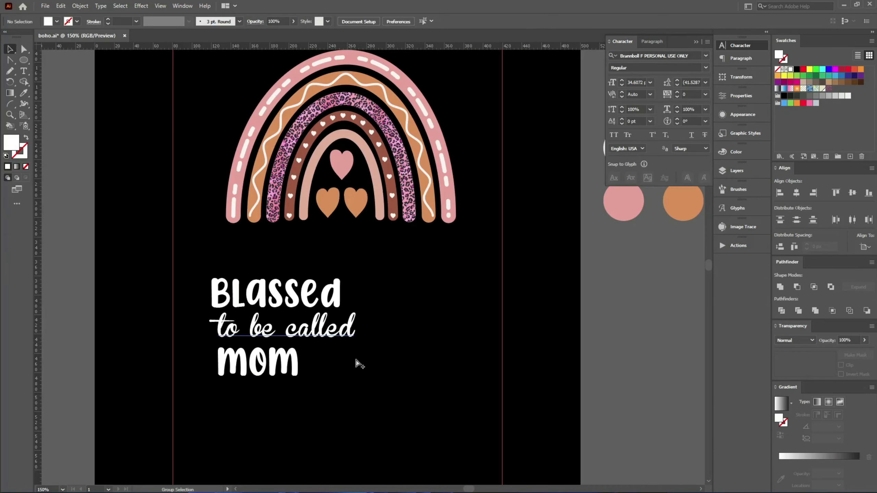
drag(351, 413, 193, 292)
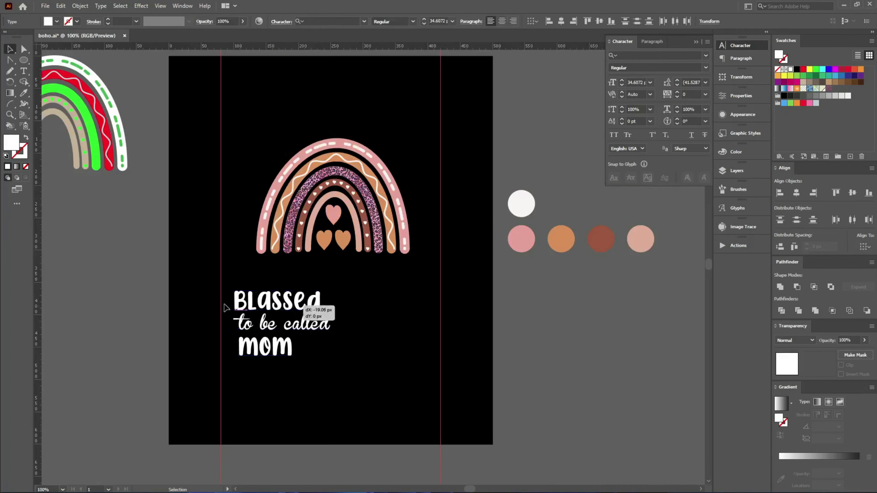
alt+drag(318, 316, 120, 261)
click(238, 282)
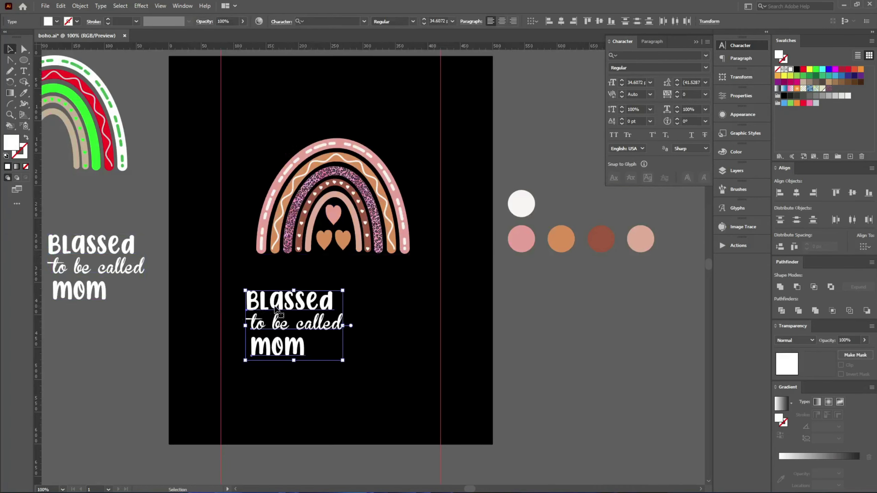
click(401, 179)
key(ctrl+plus)
key(ctrl+plus)
Step: Offset the rainbow's outer arch path by 3 px to create a new outline
key(a)
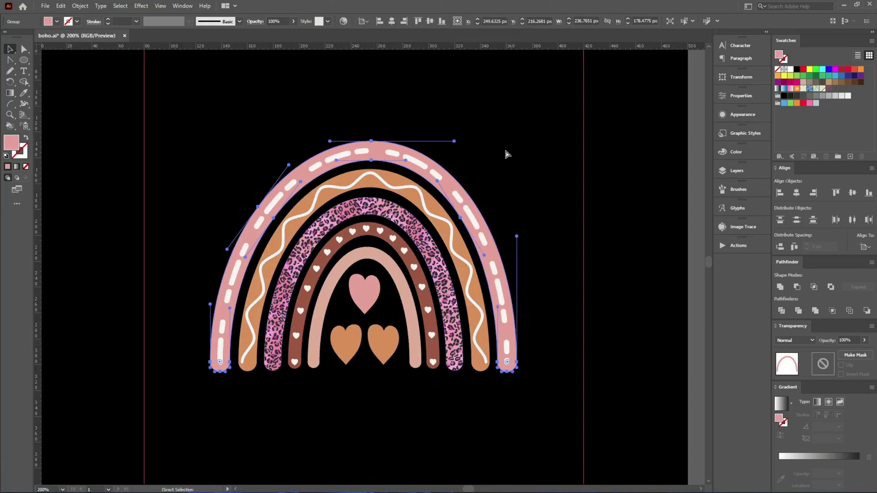
key(v)
click(524, 190)
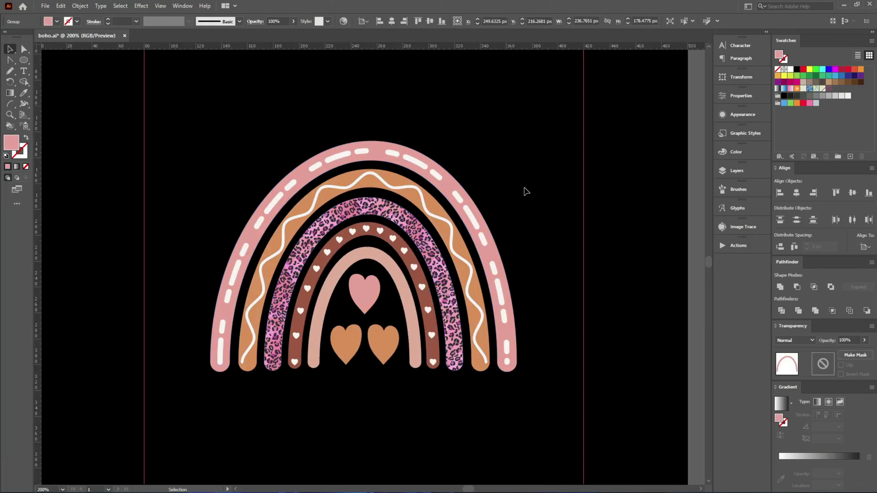
key(ctrl+z)
key(ctrl+z)
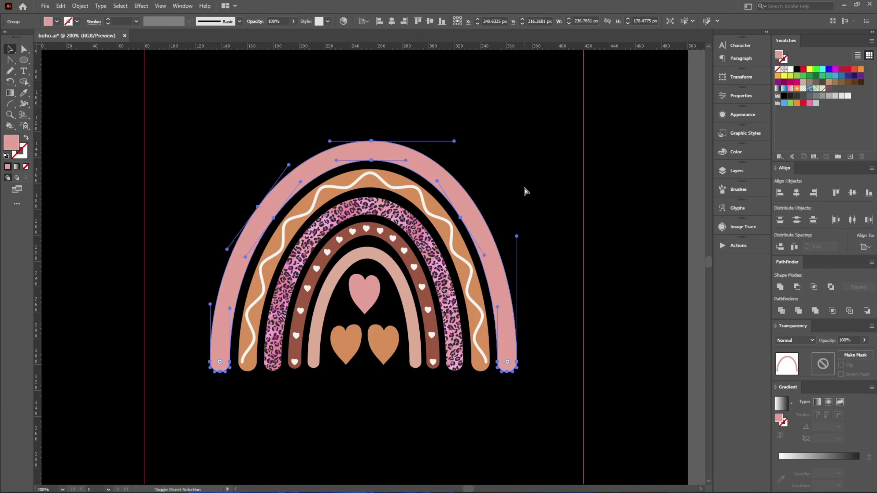
key(ctrl+alt+o)
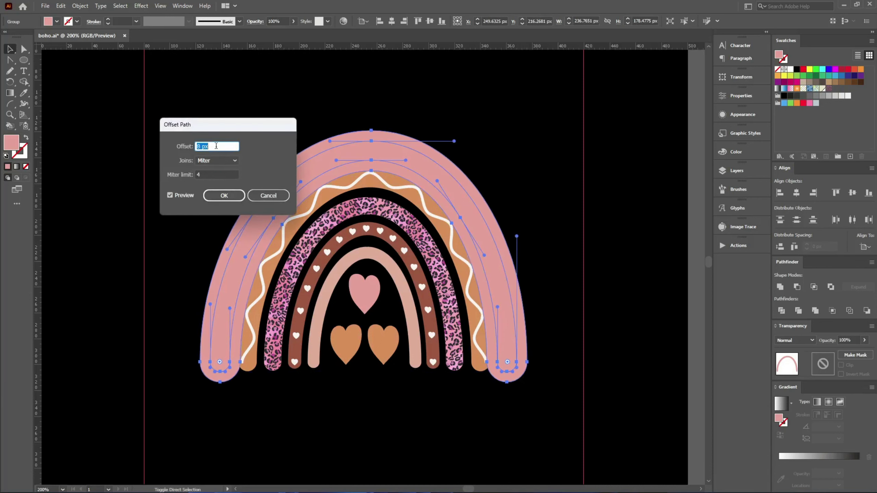
key(Down)
key(Down)
key(Down)
key(Down)
key(Down)
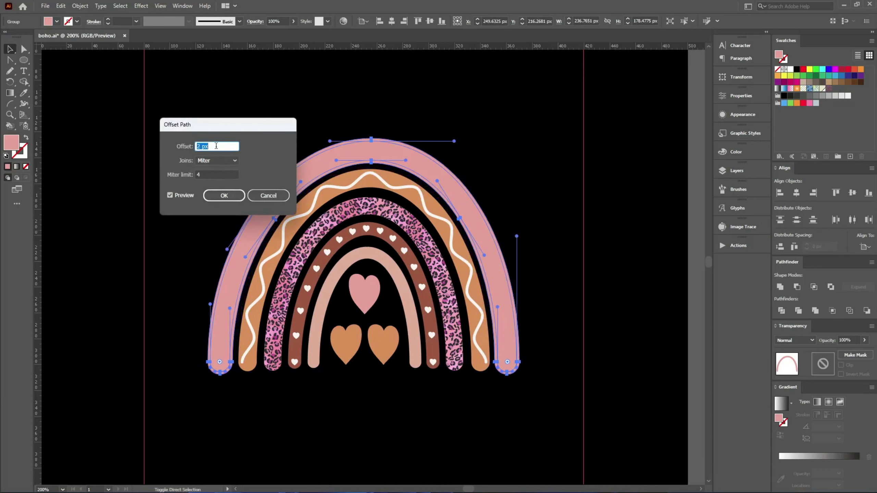
click(214, 197)
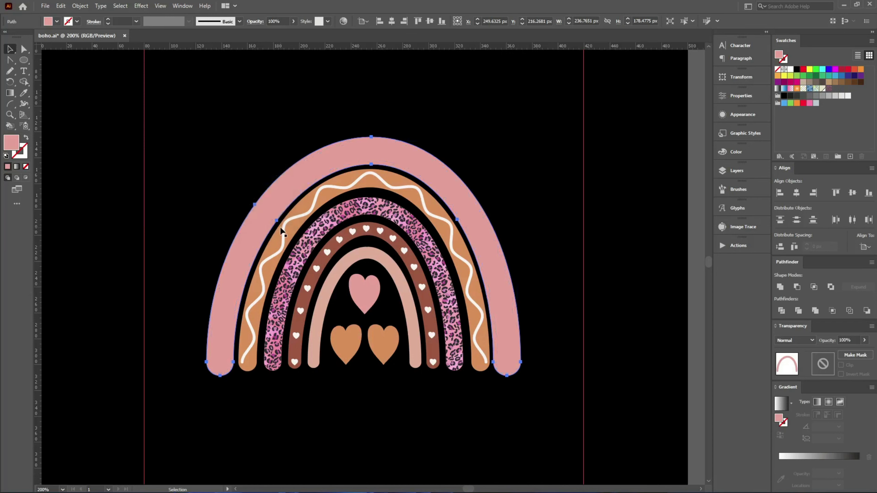
click(319, 156)
key(ctrl+shift+a)
key(v)
click(320, 158)
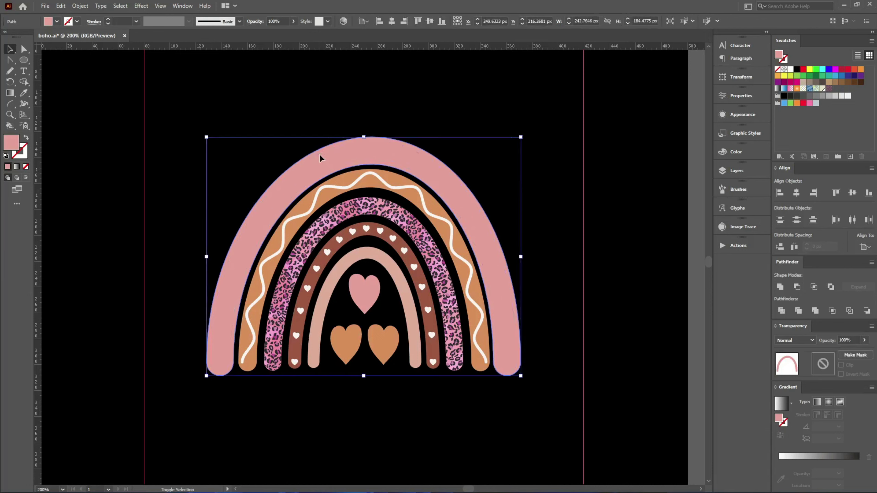
Step: Erase the outline's bottom, convert its fill to a stroke, and cut both ends with Scissors
key(shift+e)
drag(585, 362, 237, 446)
drag(155, 327, 135, 311)
key(shift+x)
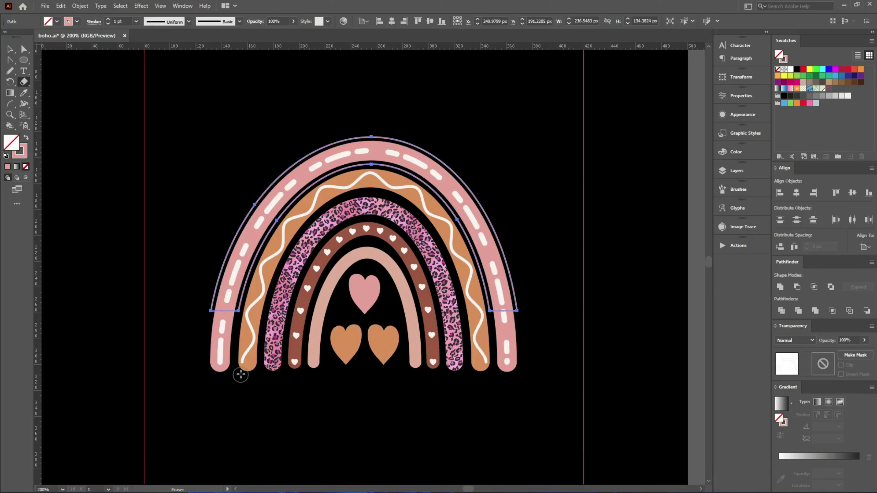
key(c)
click(211, 310)
click(490, 311)
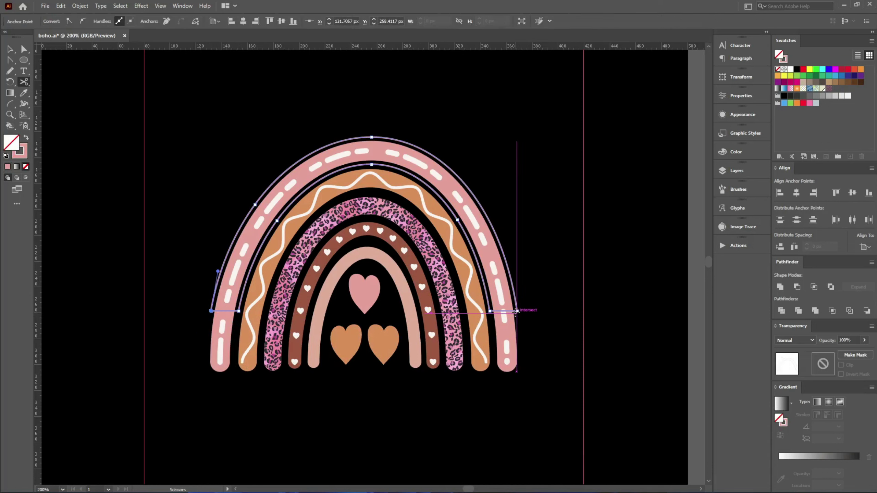
click(516, 311)
key(v)
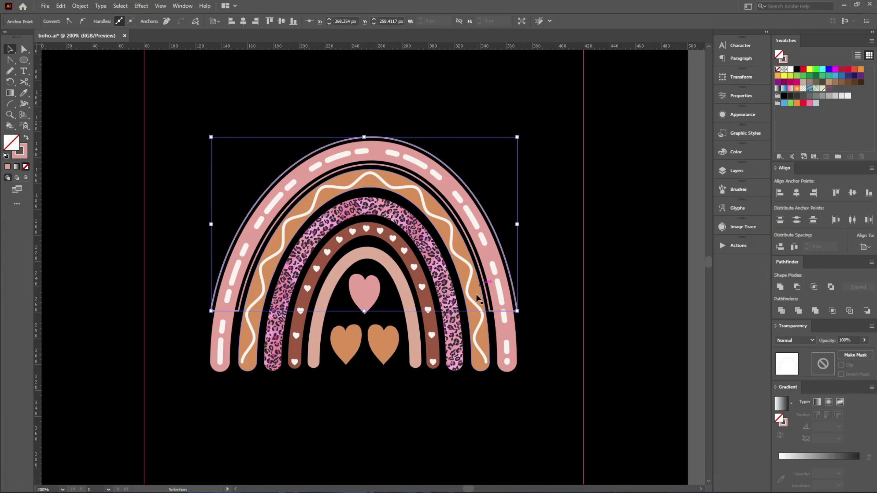
click(482, 313)
Step: Copy BLASSED above the rainbow and slightly enlarge the thin arc
scroll(482, 312, down, 1)
scroll(453, 307, down, 1)
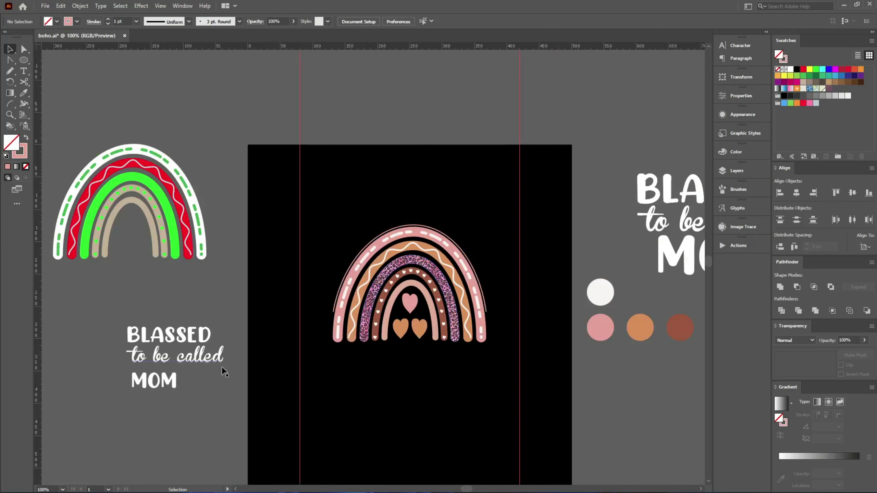
drag(199, 341, 440, 221)
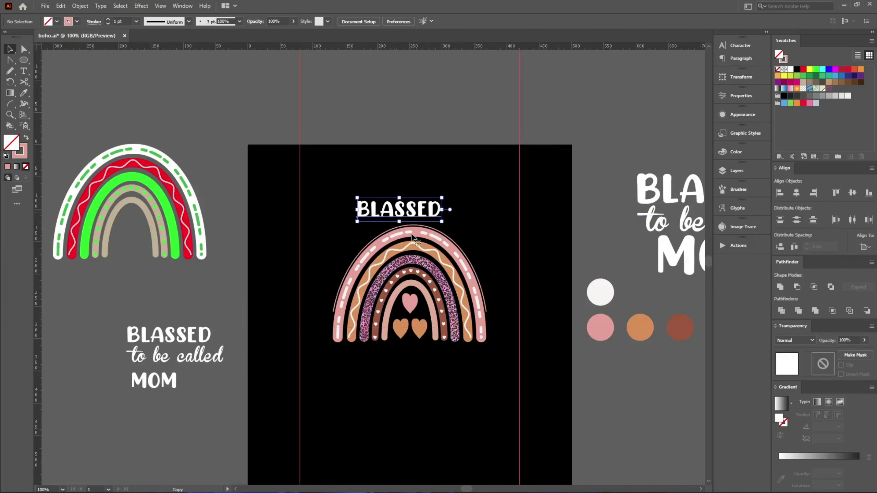
scroll(411, 237, up, 1)
scroll(411, 235, up, 1)
scroll(383, 229, up, 2)
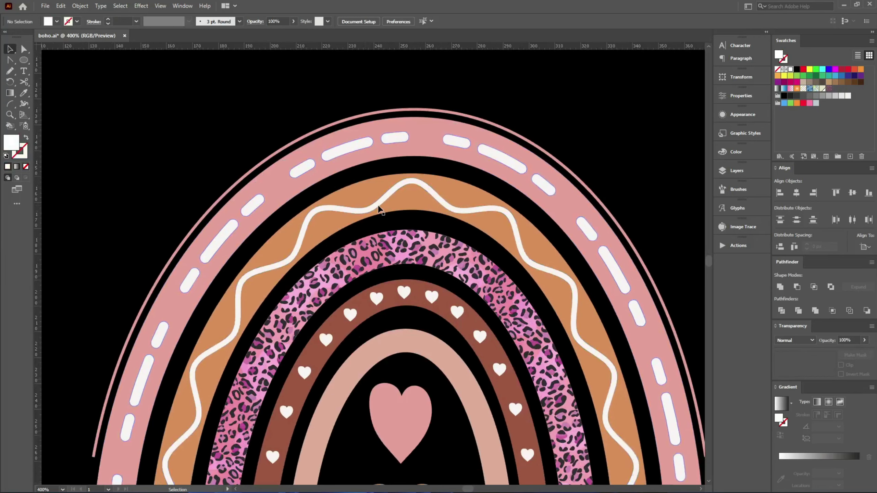
scroll(384, 204, down, 1)
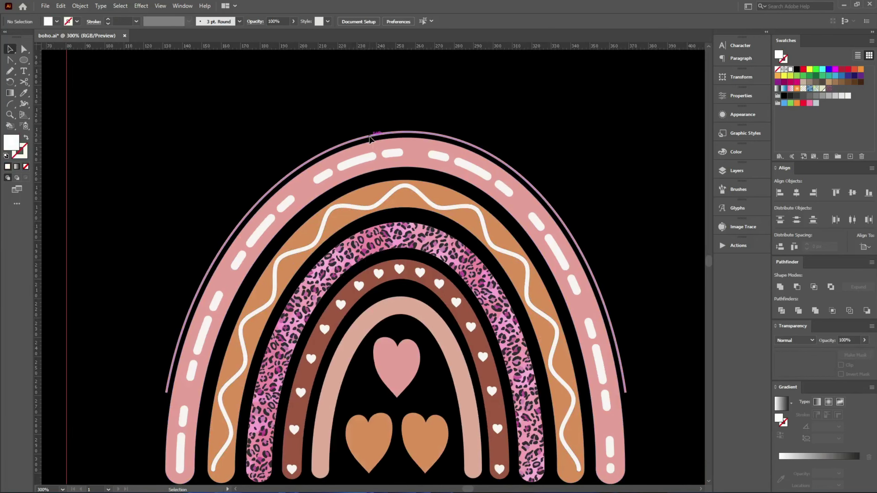
click(370, 139)
drag(394, 132, 396, 128)
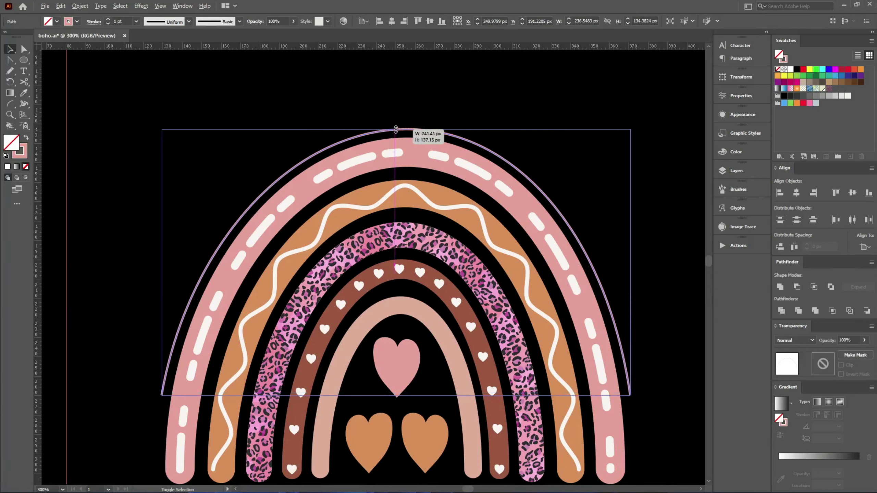
Step: Paste BLASSED as type on a path along the thin arc
key(shift+t)
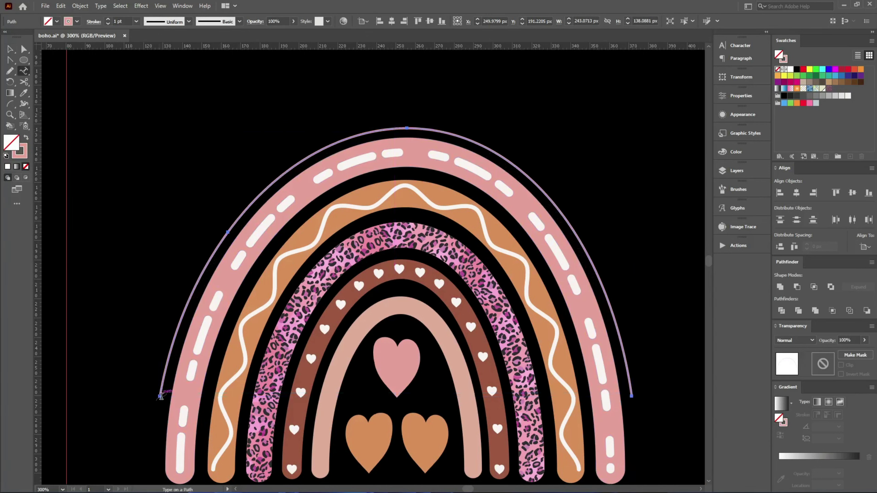
click(160, 395)
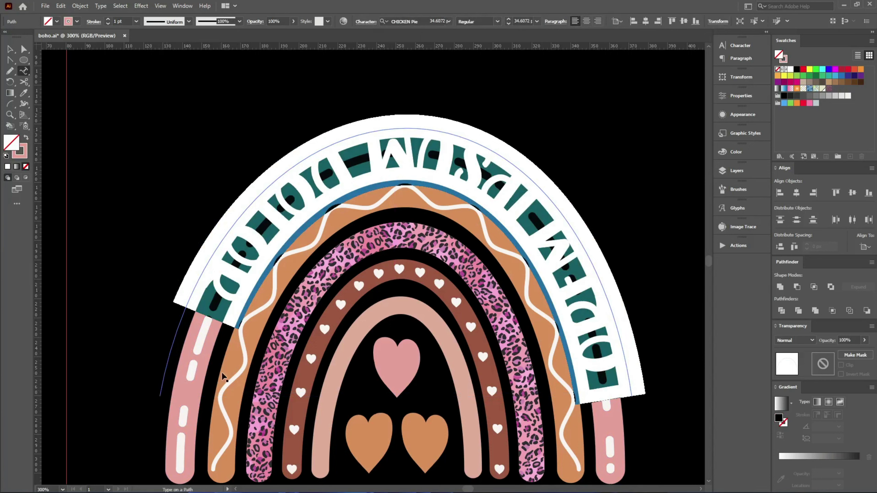
text(BLESSED)
key(Escape)
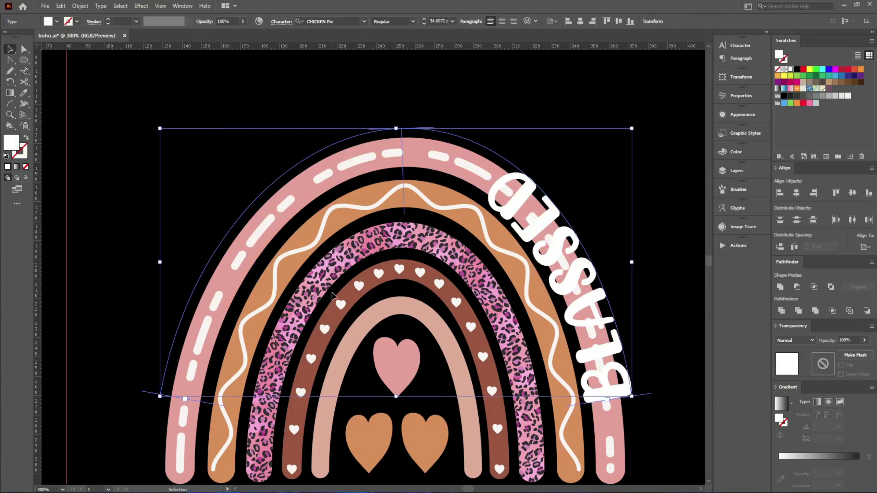
Step: Flip the path text to the arc's outer side and centre it
key(Return)
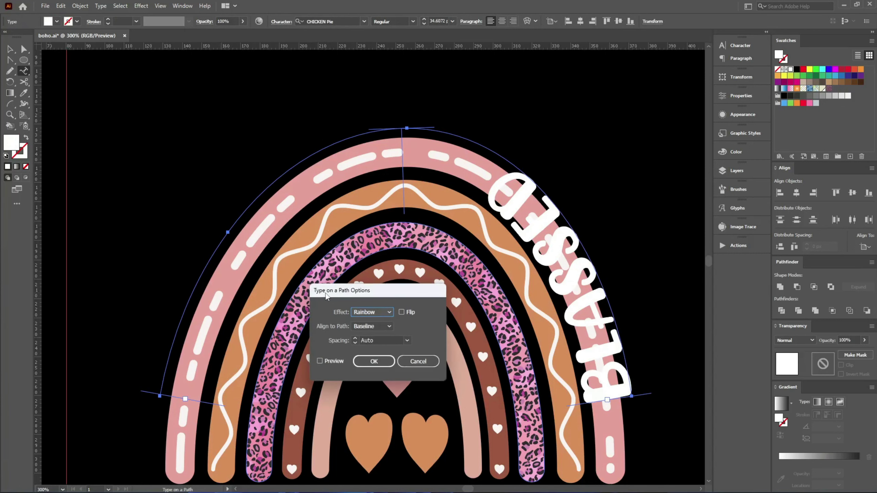
click(359, 326)
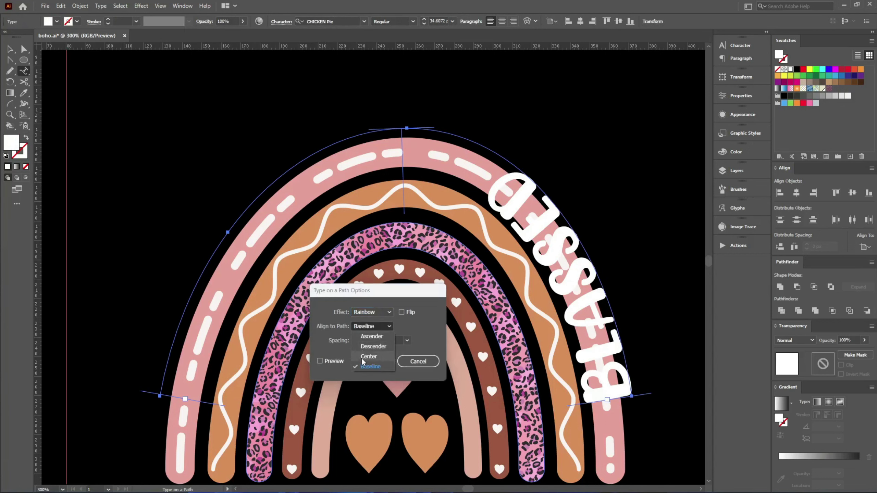
click(401, 312)
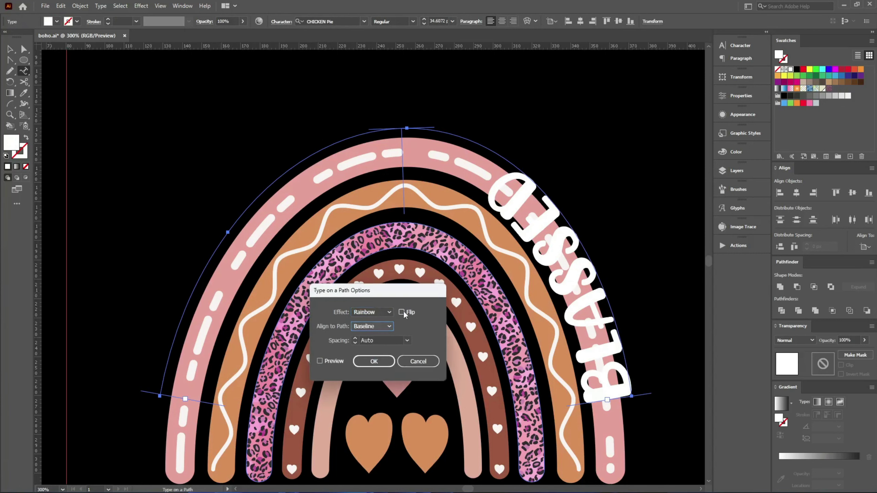
click(344, 361)
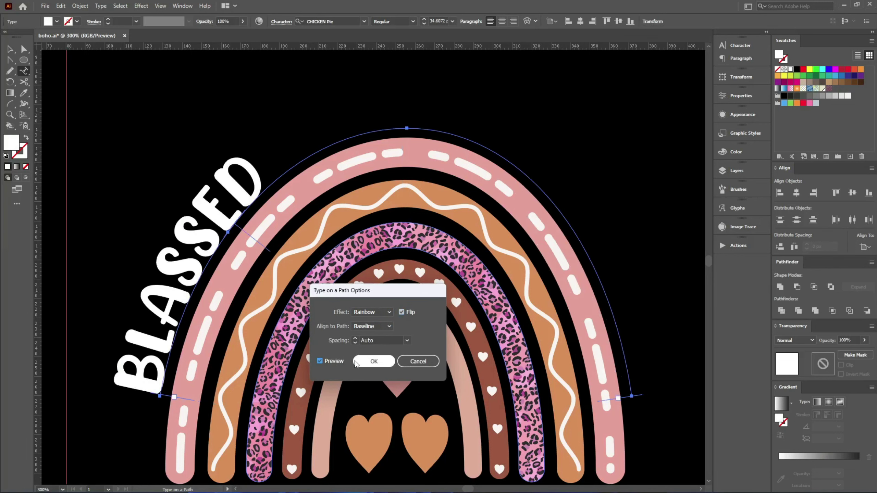
click(366, 361)
click(501, 22)
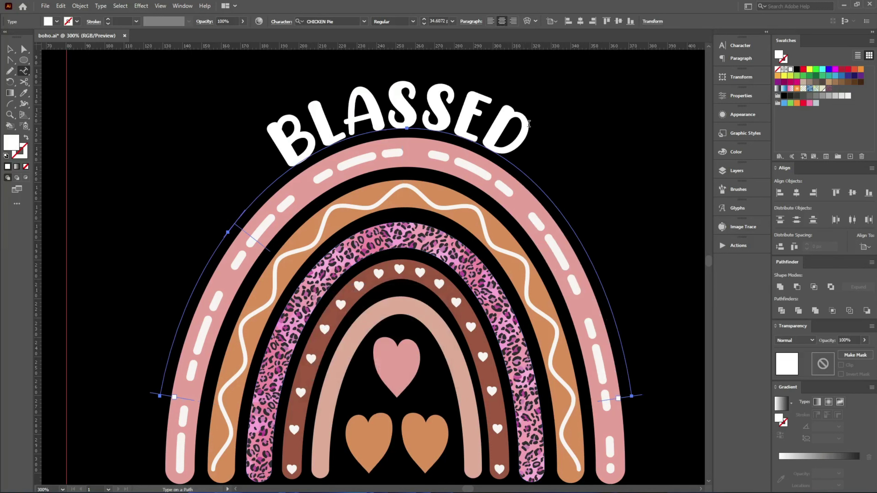
key(Escape)
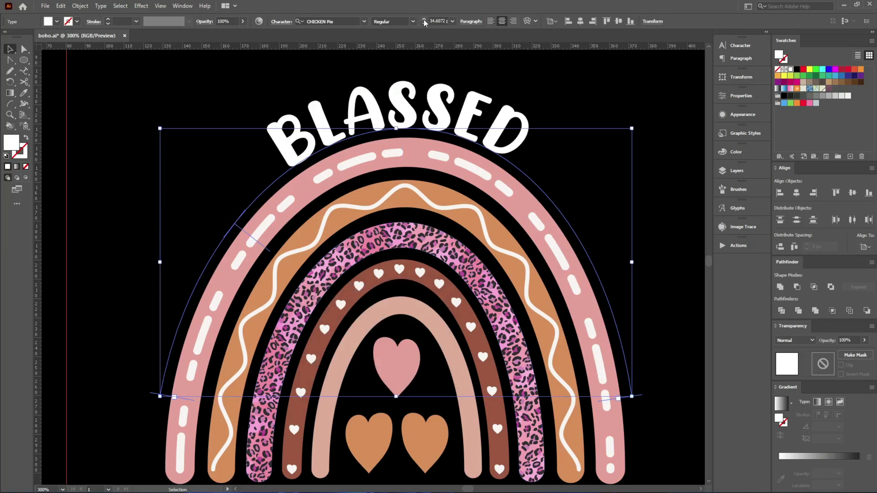
Step: Nudge the arched BLASSED text into place over the rainbow
scroll(439, 21, up, 2)
scroll(442, 21, up, 4)
scroll(445, 19, up, 4)
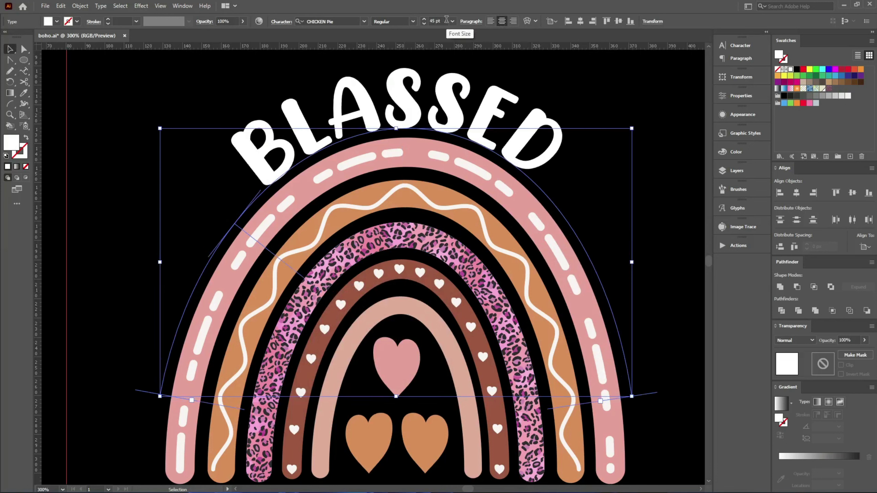
scroll(446, 20, up, 4)
scroll(446, 20, up, 5)
scroll(446, 20, up, 5)
scroll(447, 19, up, 5)
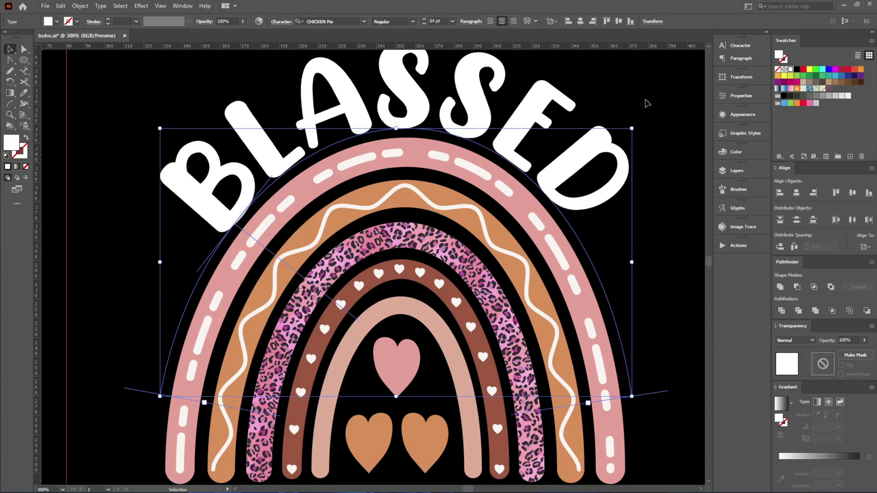
click(648, 103)
key(ctrl+1)
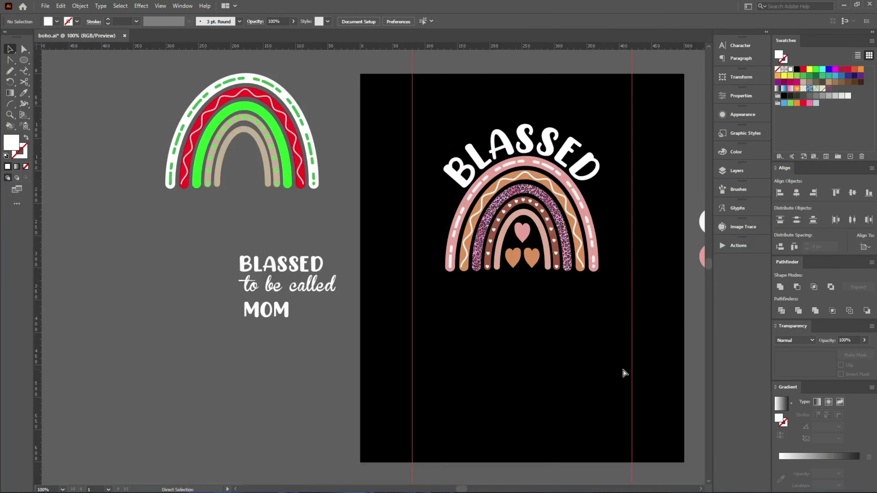
scroll(648, 188, up, 1)
click(561, 162)
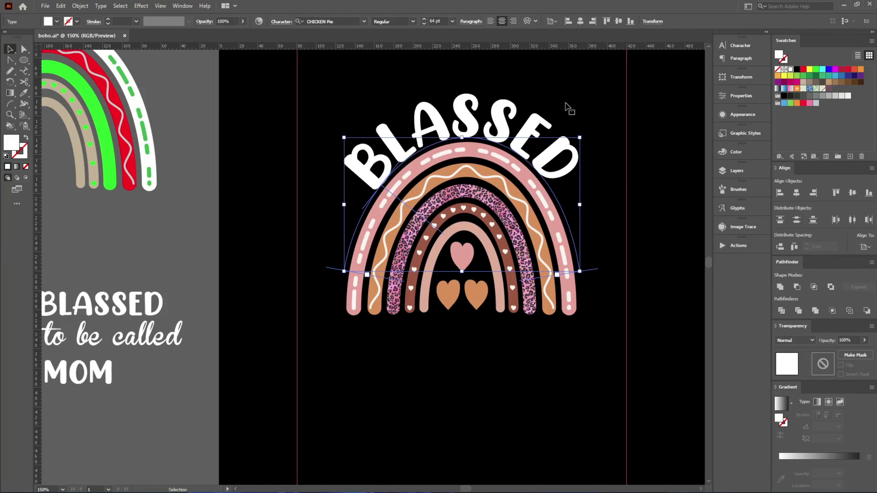
key(ctrl+plus)
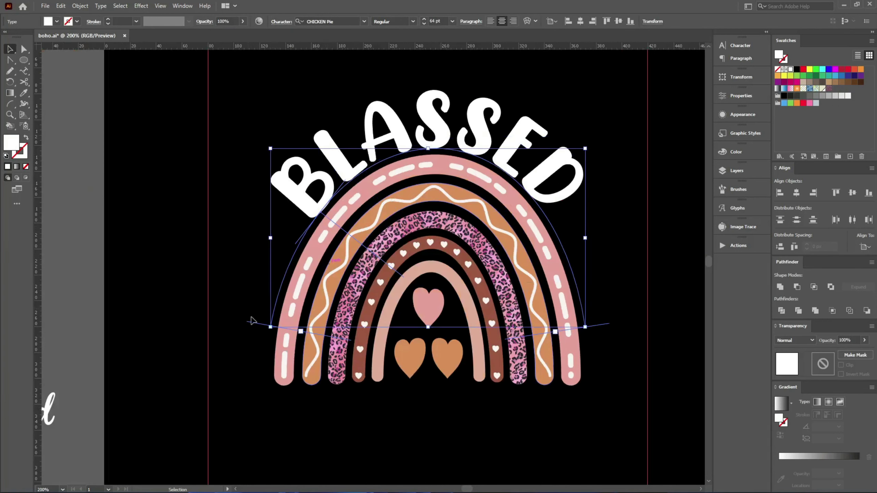
drag(246, 321, 247, 317)
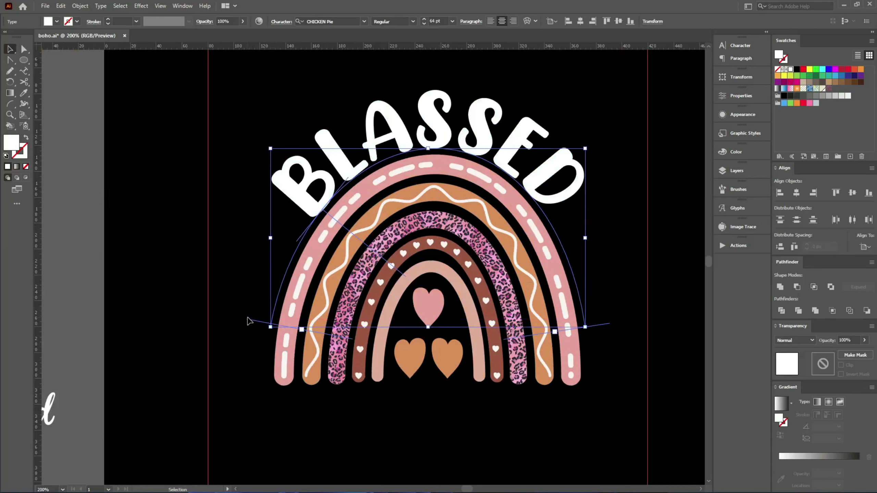
Step: Move 'to be called' onto the artboard just below the rainbow
click(232, 354)
key(ctrl+minus)
drag(90, 395, 422, 395)
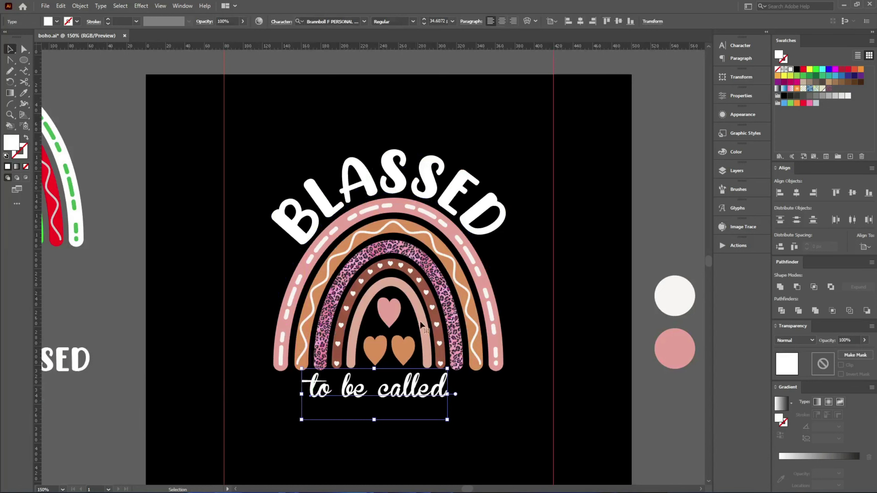
Step: Create outlines from 'to be called' and the arched BLASSED, then move the spare BLASSED up the pasteboard
right_click(410, 325)
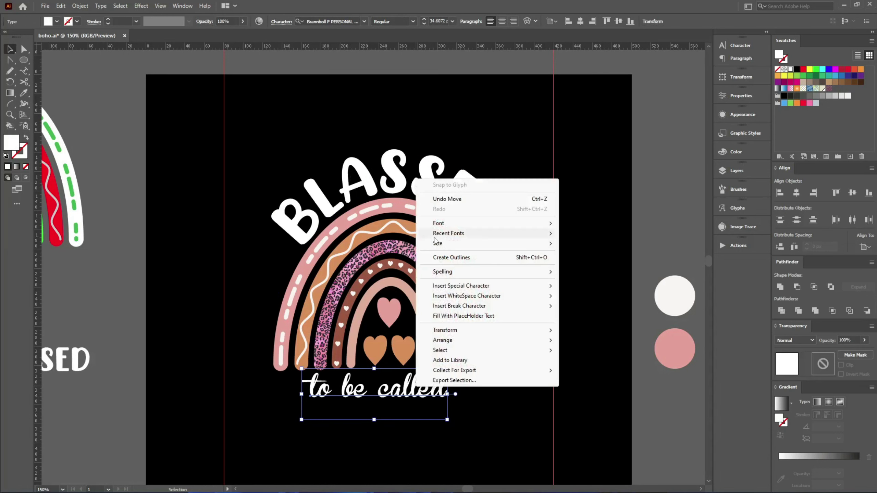
click(435, 257)
click(424, 187)
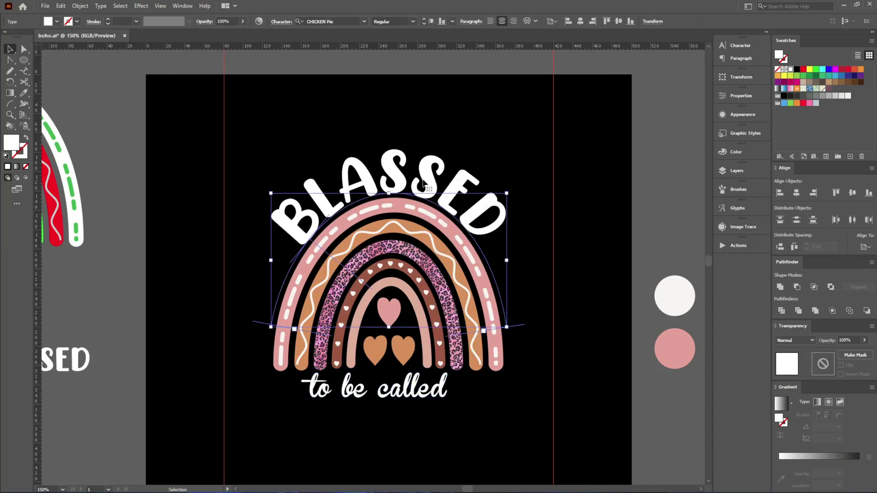
right_click(422, 178)
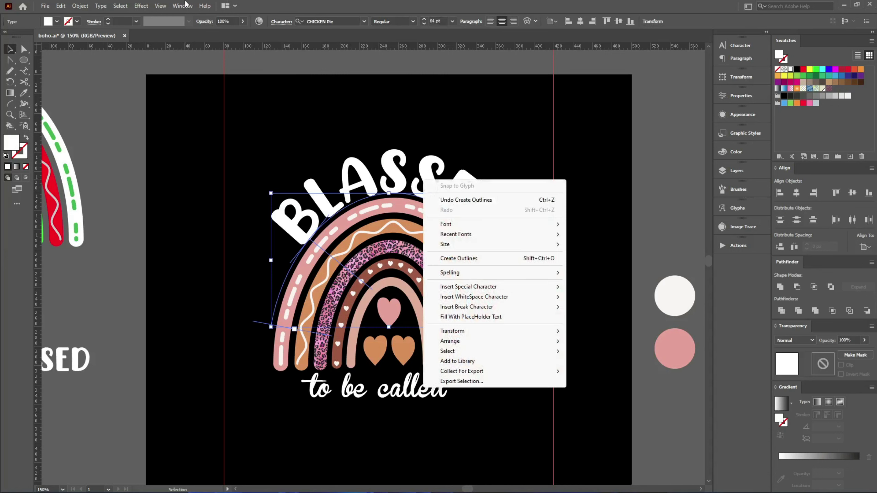
click(462, 259)
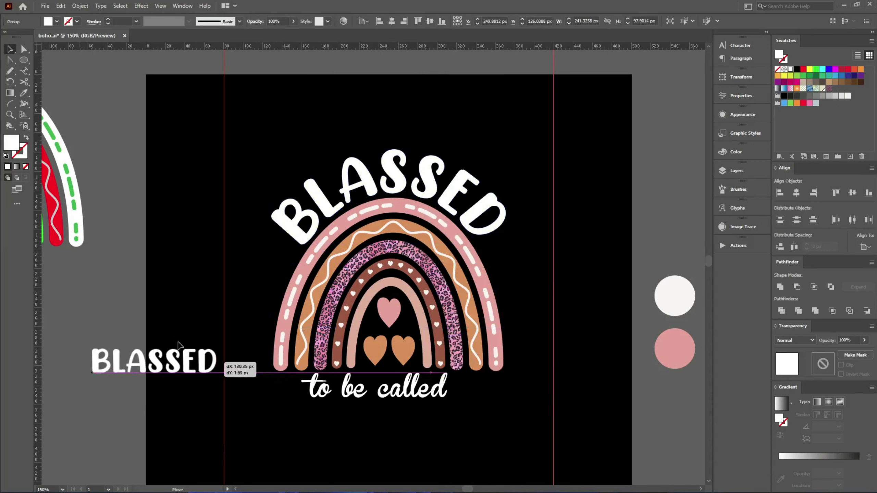
drag(81, 363, 119, 313)
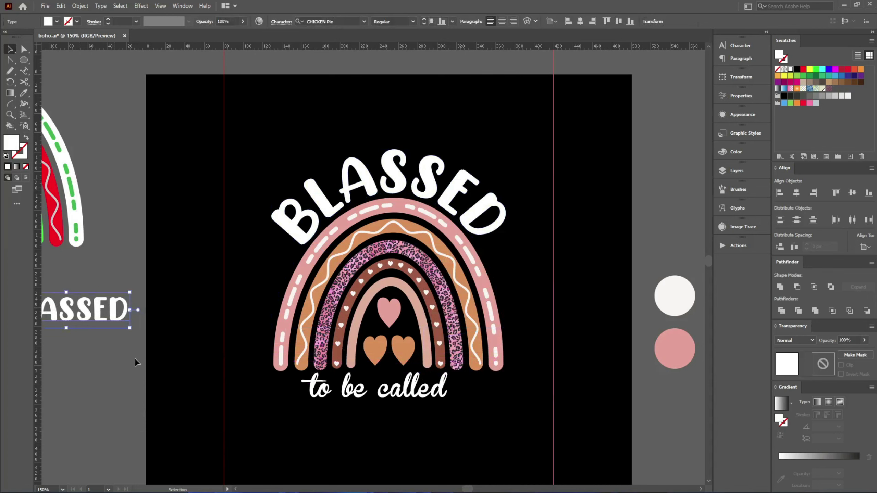
key(ctrl+minus)
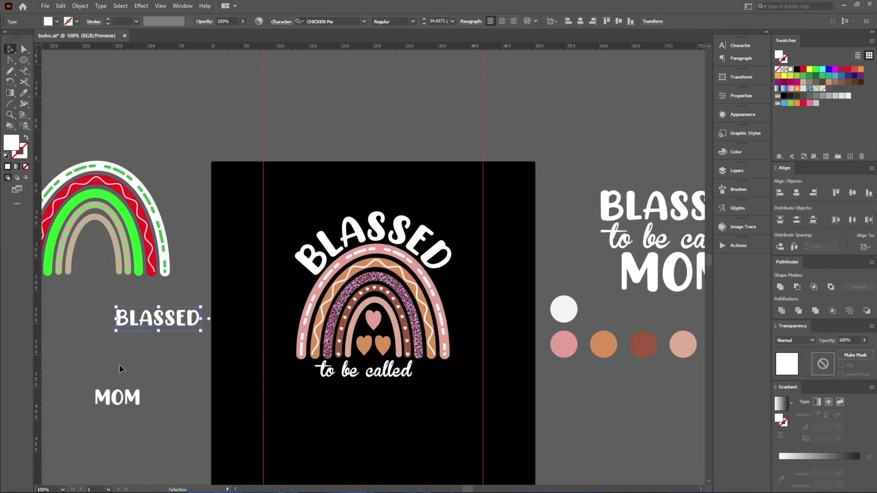
Step: Place MOM below 'to be called' and centre 'to be called' horizontally on the rainbow
drag(119, 400, 347, 405)
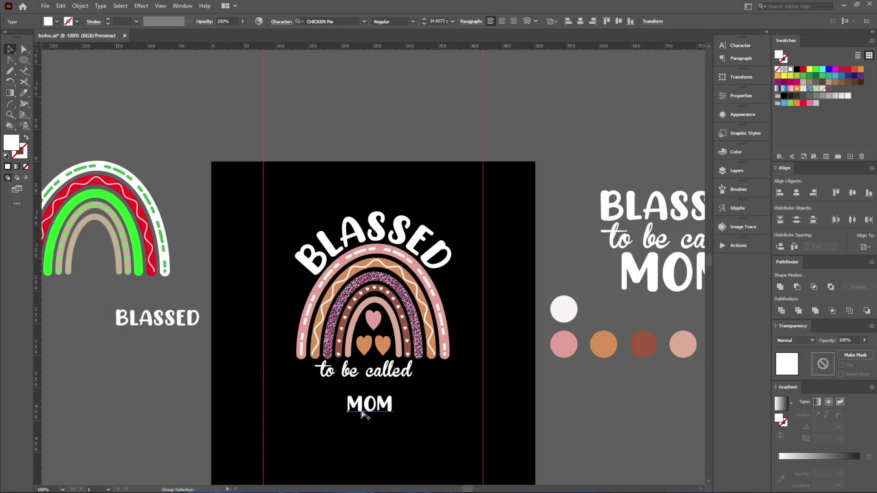
key(ctrl+plus)
key(ctrl+plus)
key(ctrl+plus)
click(419, 293)
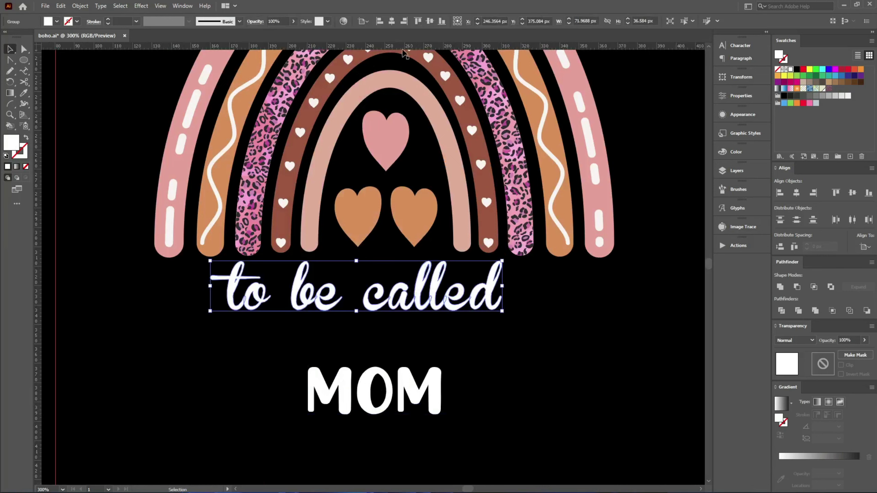
shift+click(463, 169)
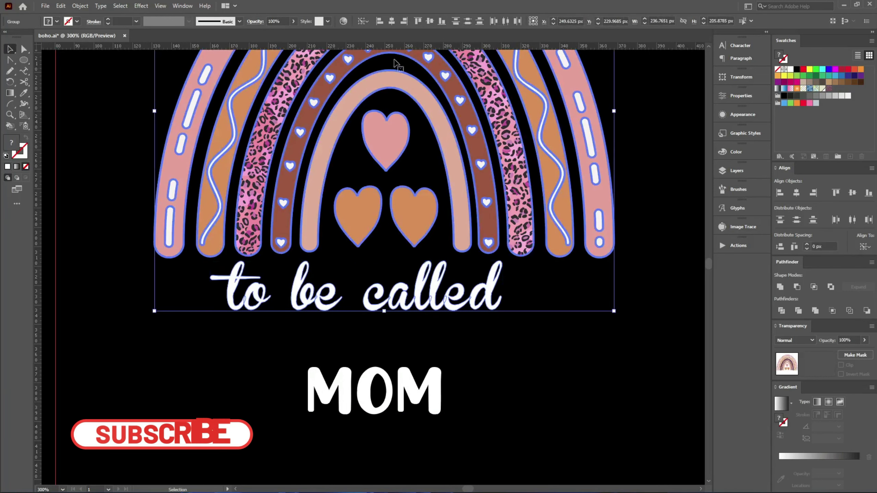
click(392, 22)
click(521, 295)
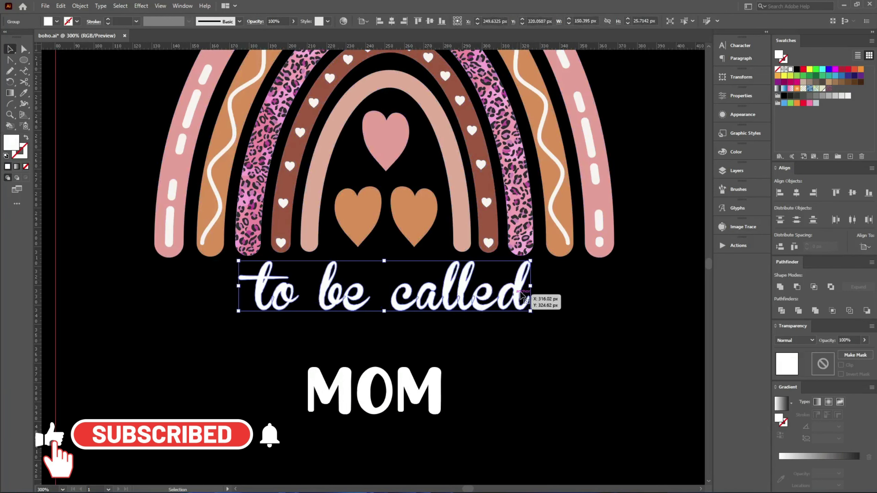
Step: Enlarge 'to be called' and MOM (to about 196 px), nudge the text, and start Offset Path
drag(530, 286, 594, 286)
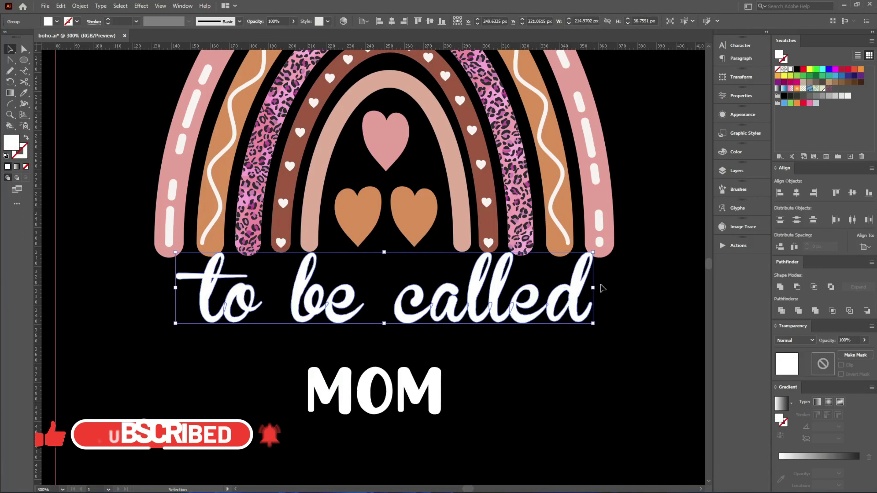
key(Down)
key(Down)
key(Down)
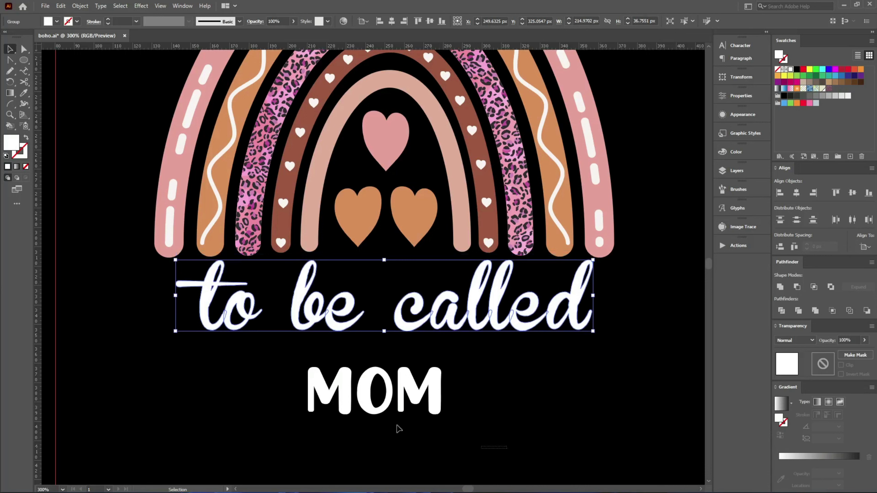
click(414, 397)
drag(445, 389, 566, 397)
click(564, 300)
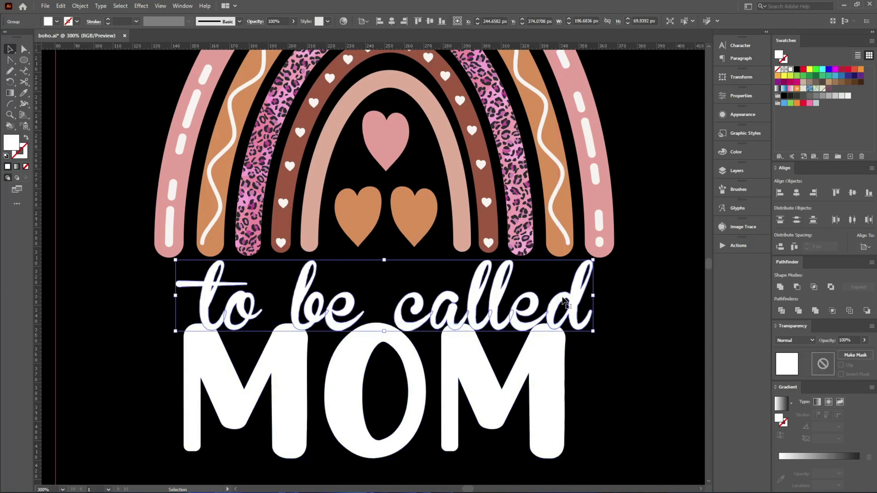
key(Up)
key(Up)
key(Up)
key(Up)
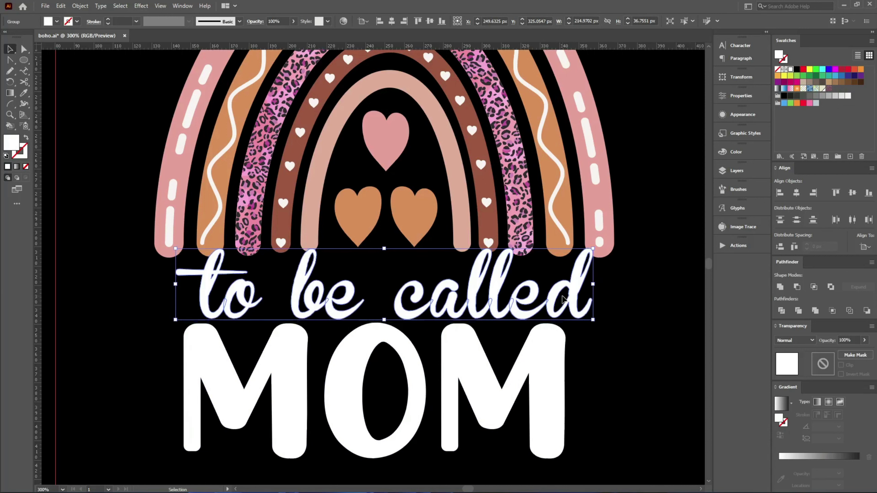
key(Up)
key(Up)
key(Up)
key(Up)
key(Up)
key(Up)
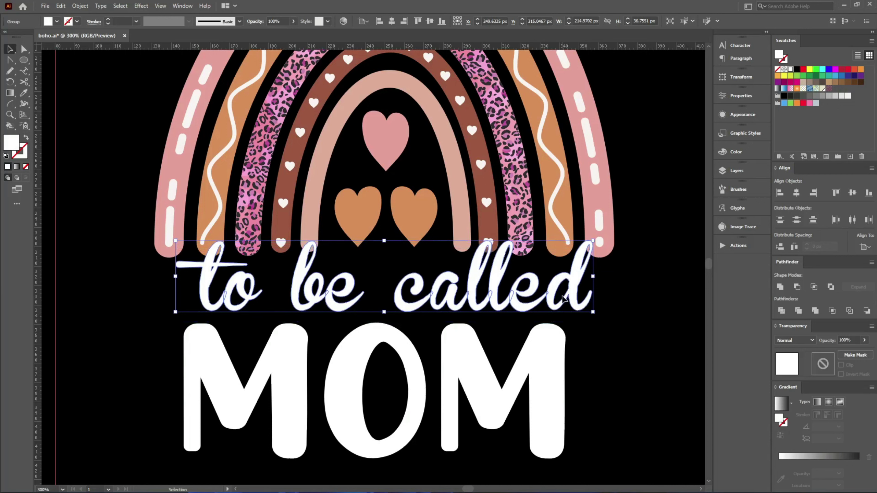
key(ctrl+alt+o)
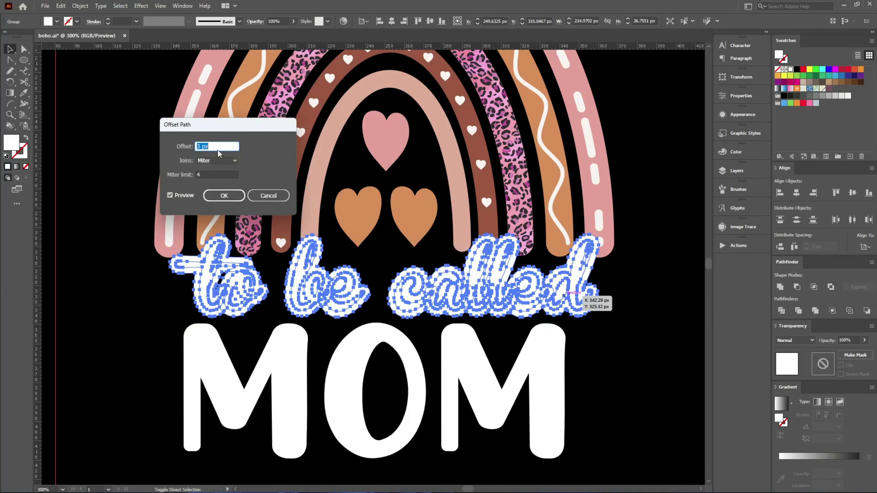
Step: Create the 4 px offset outline and use it to make an opacity mask on the rainbow
key(Up)
click(229, 199)
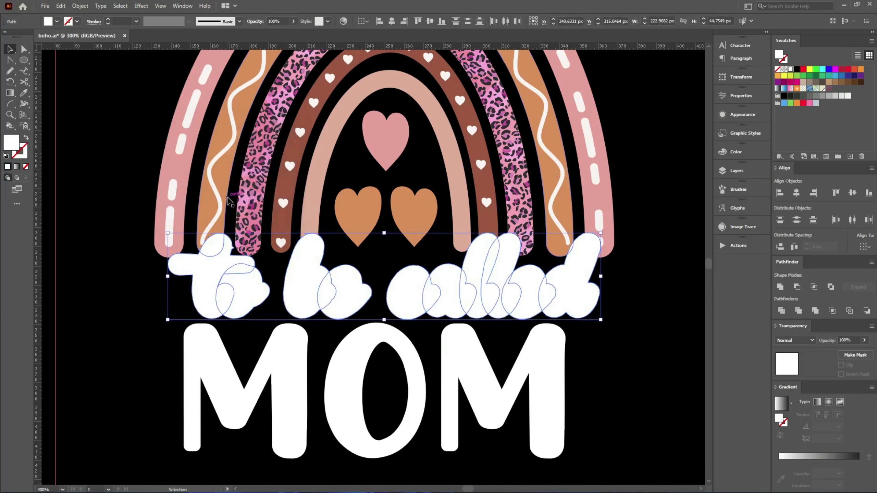
click(227, 198)
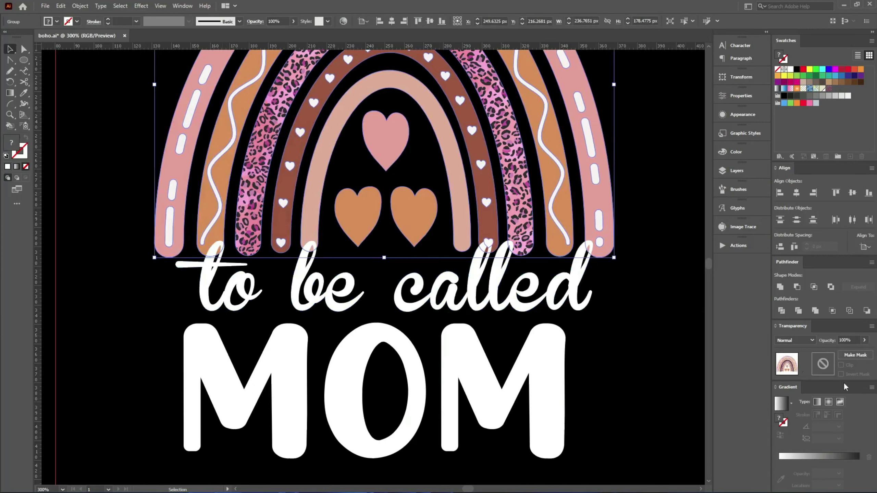
click(844, 356)
Step: Uncheck Clip and fill the offset path black in the mask, then exit mask editing
click(840, 366)
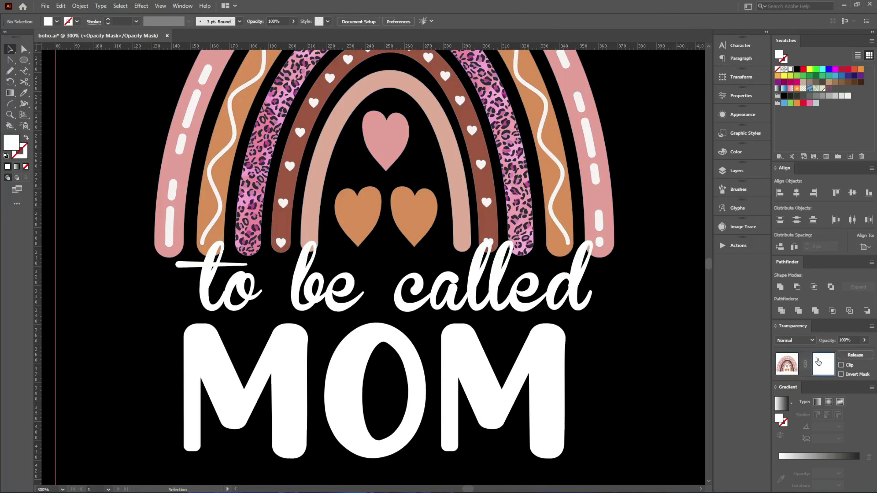
key(ctrl+f)
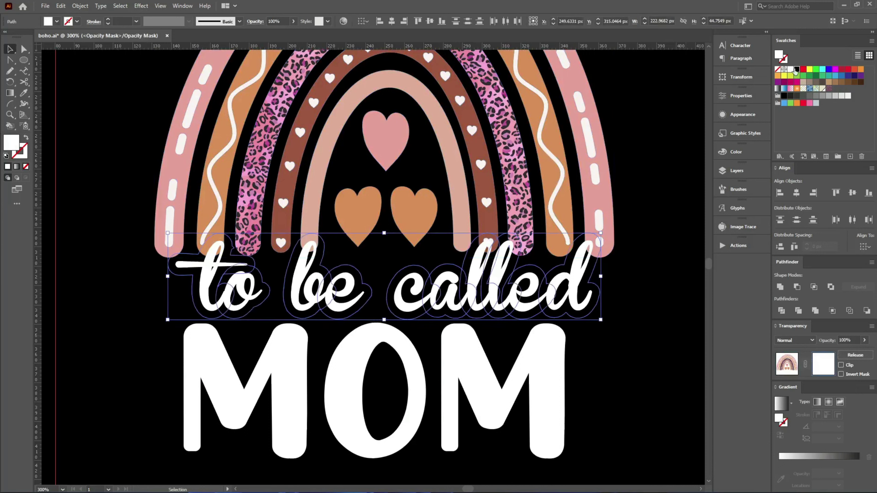
click(797, 69)
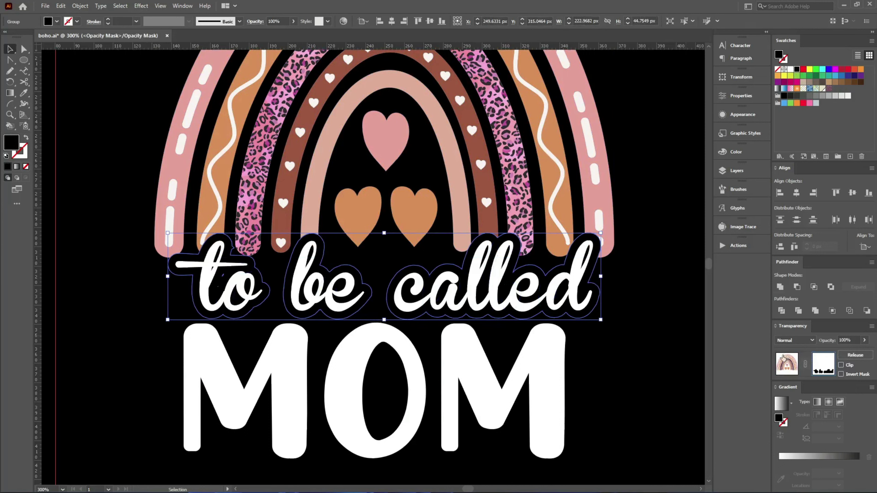
click(783, 361)
click(681, 353)
click(457, 361)
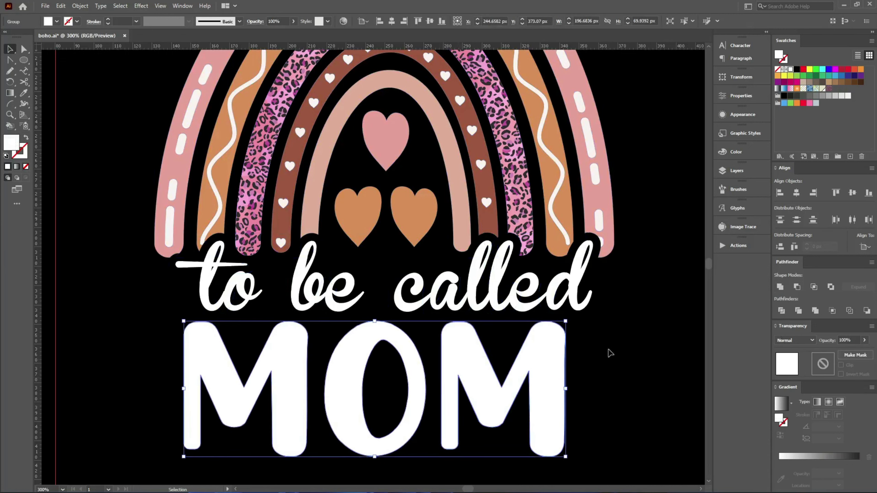
Step: Centre MOM on the rainbow as key object and shrink it to about 167 px wide
click(523, 203)
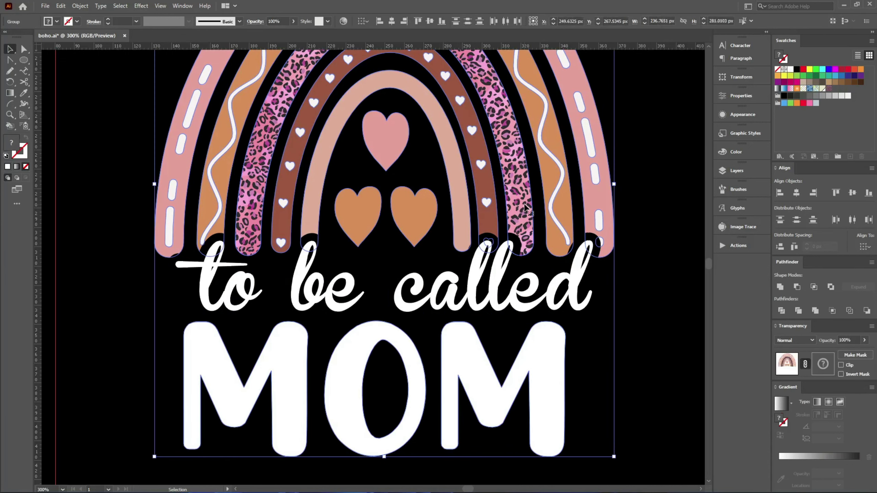
click(392, 22)
click(518, 386)
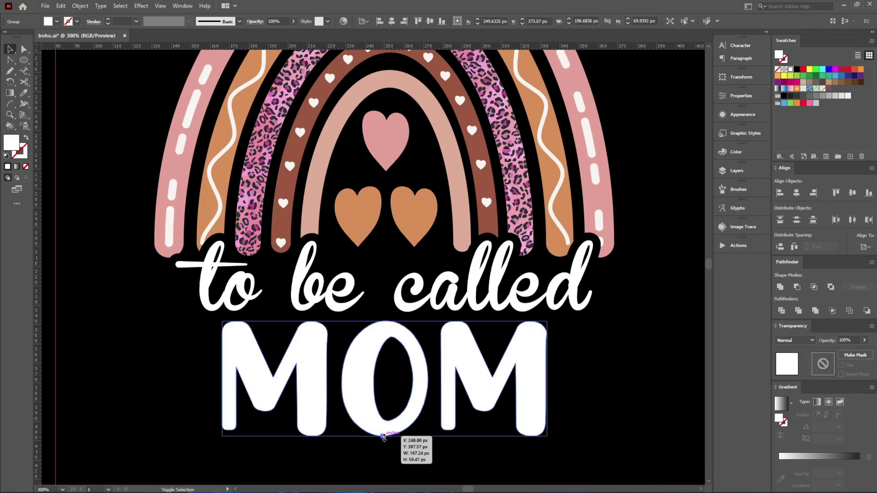
drag(385, 441, 384, 420)
click(622, 439)
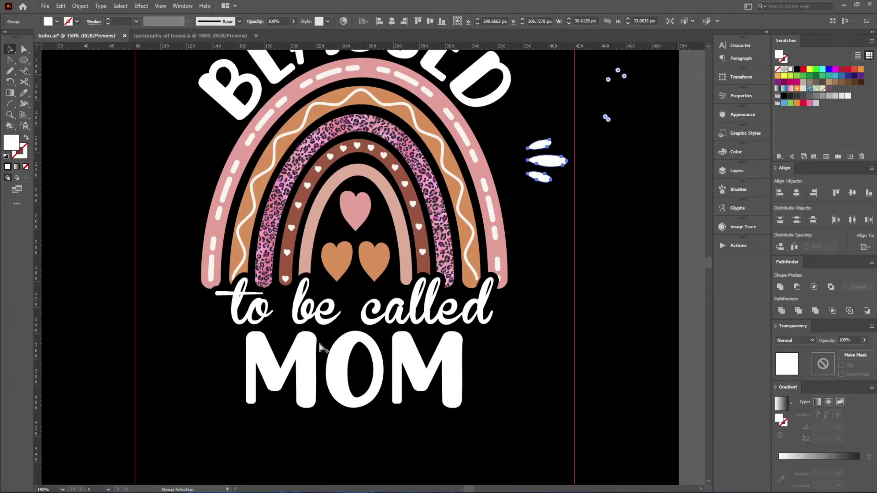
click(545, 177)
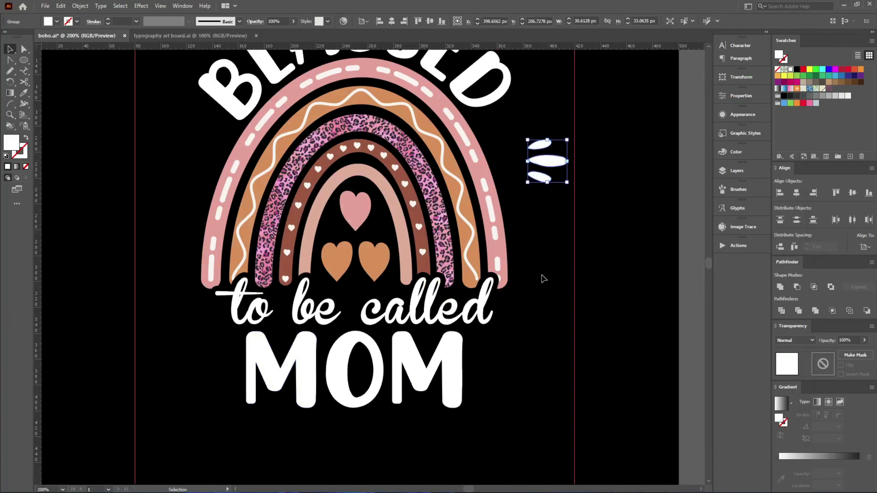
Step: Move the three-leaf sprig right of MOM, shrink it slightly and centre it vertically on the M
drag(545, 178, 500, 393)
click(496, 265)
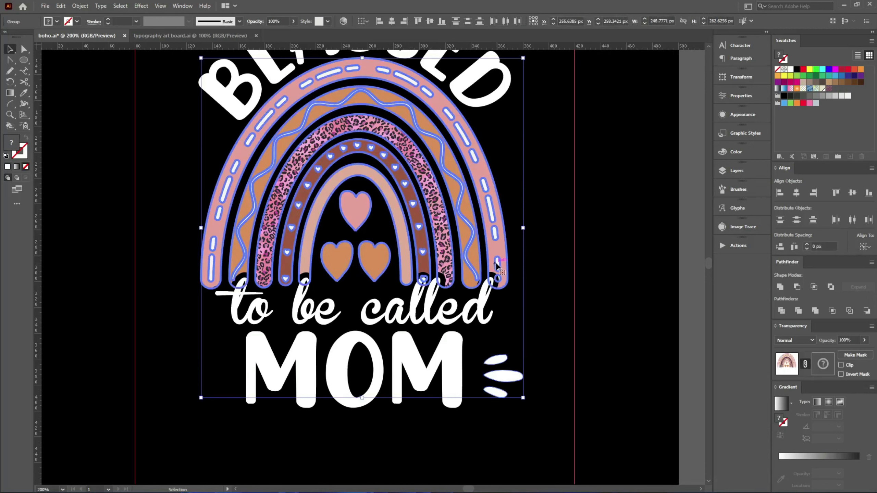
click(814, 194)
scroll(520, 396, up, 3)
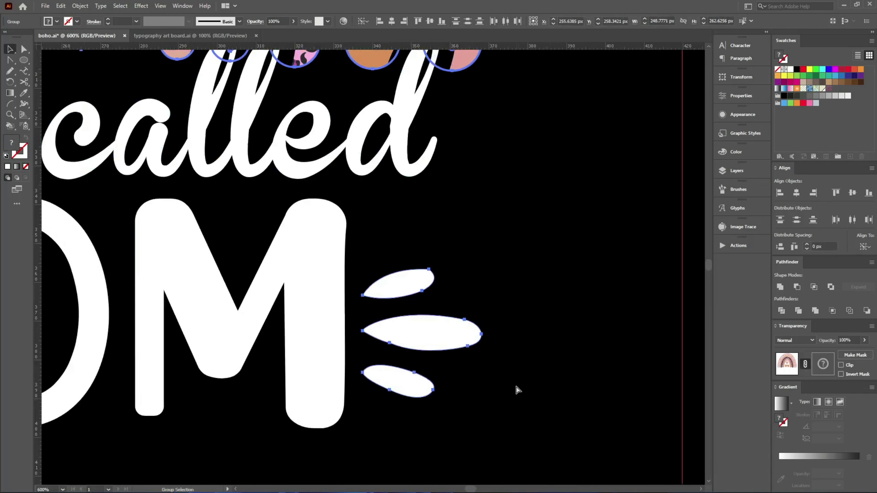
click(415, 273)
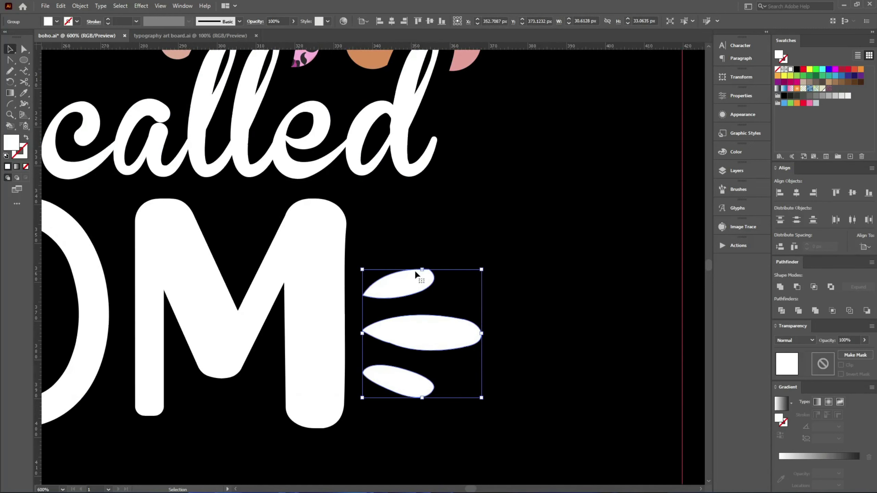
drag(423, 269, 423, 284)
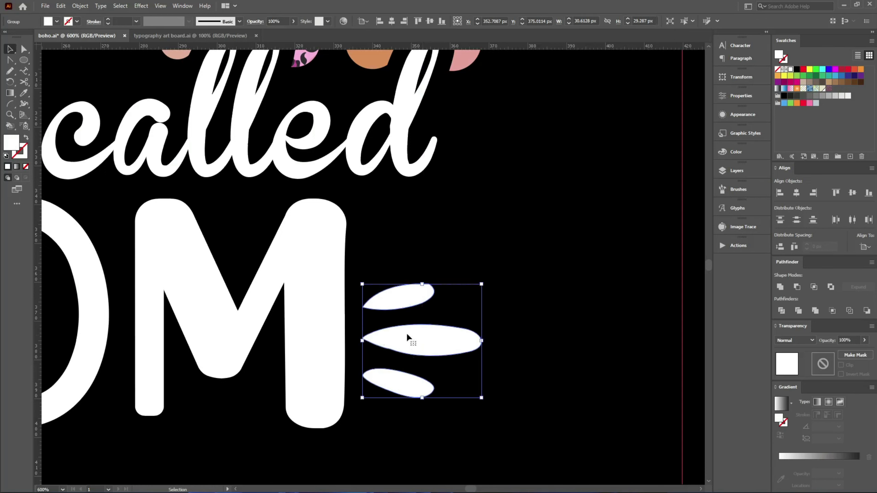
shift+click(294, 290)
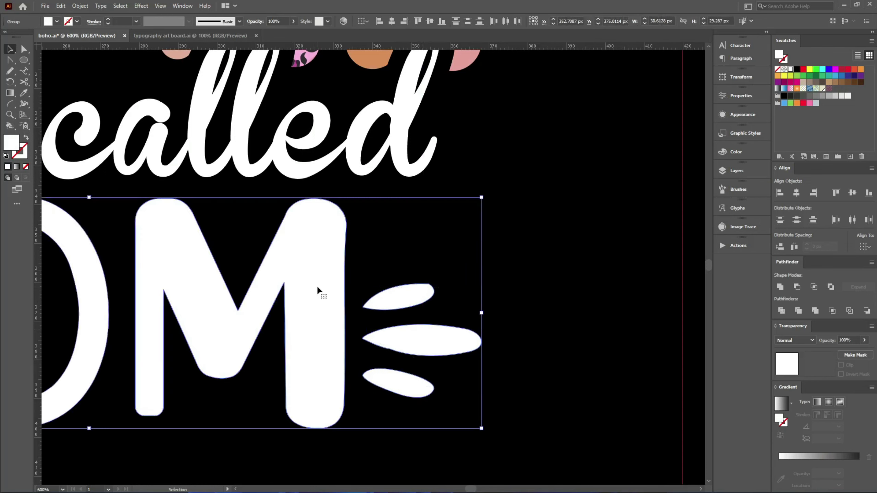
click(430, 21)
Step: Reflect a vertical mirrored copy of the sprig to the left side of MOM
drag(527, 350, 427, 288)
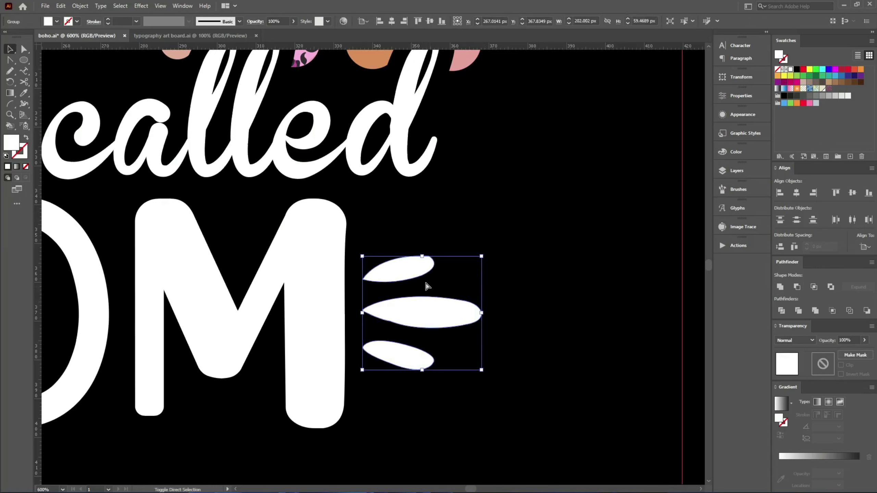
key(o)
key(Return)
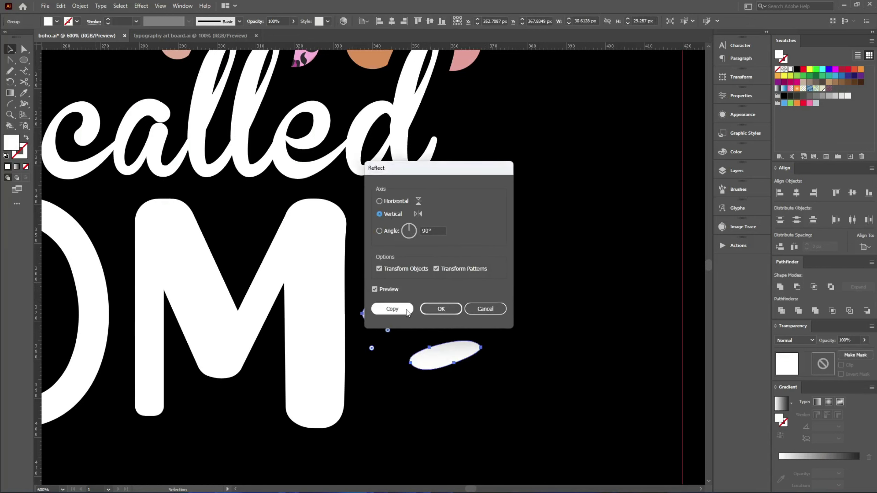
click(407, 312)
scroll(534, 303, down, 2)
scroll(538, 309, down, 2)
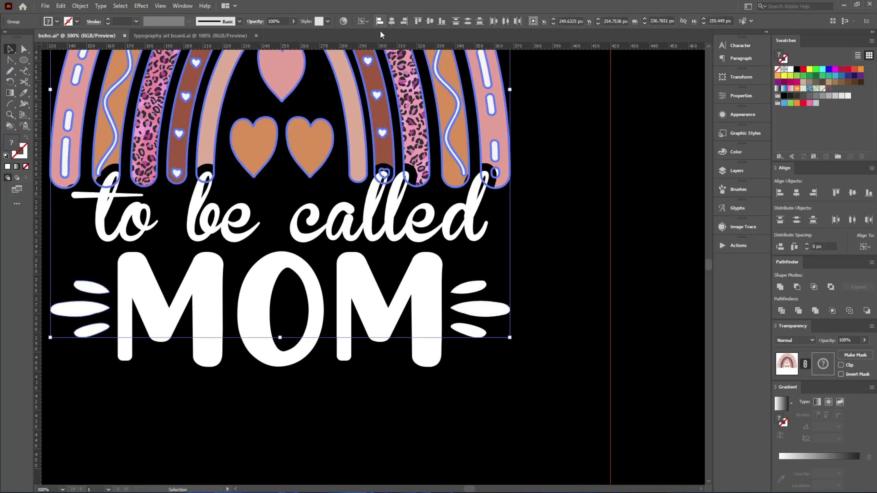
Step: Nudge the MOM group slightly upward with the arrow keys
click(618, 248)
scroll(591, 310, down, 1)
scroll(591, 310, down, 1)
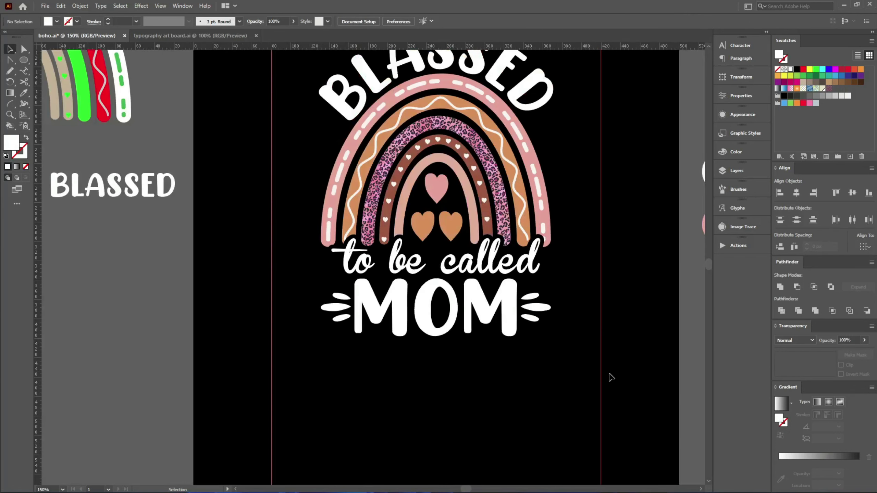
drag(593, 376, 321, 302)
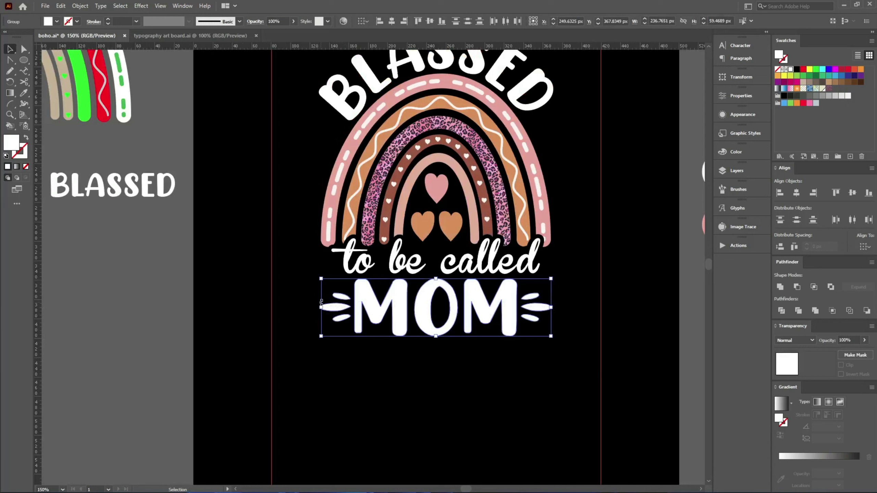
key(Up)
key(Down)
key(Up)
click(548, 407)
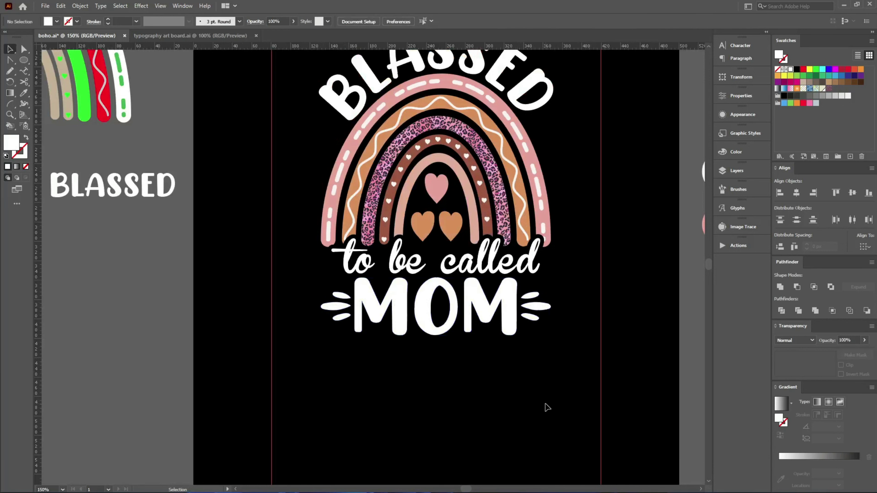
scroll(528, 408, up, 3)
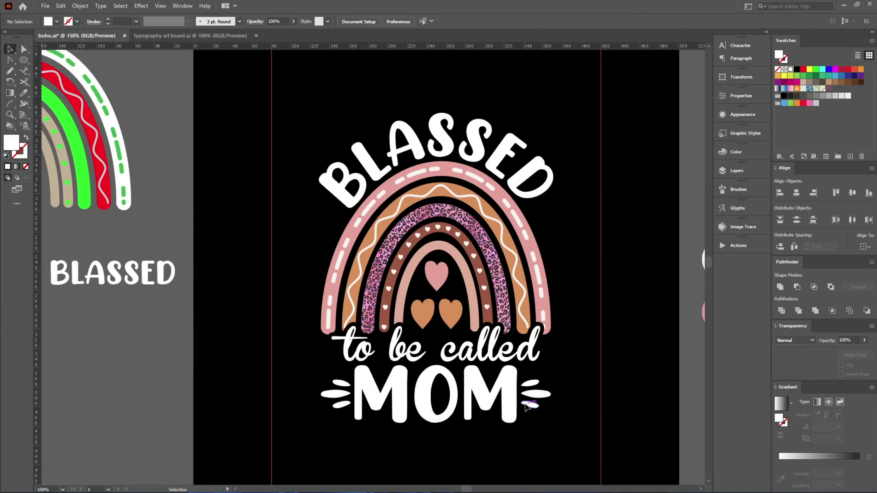
Step: Eyedropper the heart colours onto the lettering: orange for BLASSED, pink for MOM
click(543, 191)
key(i)
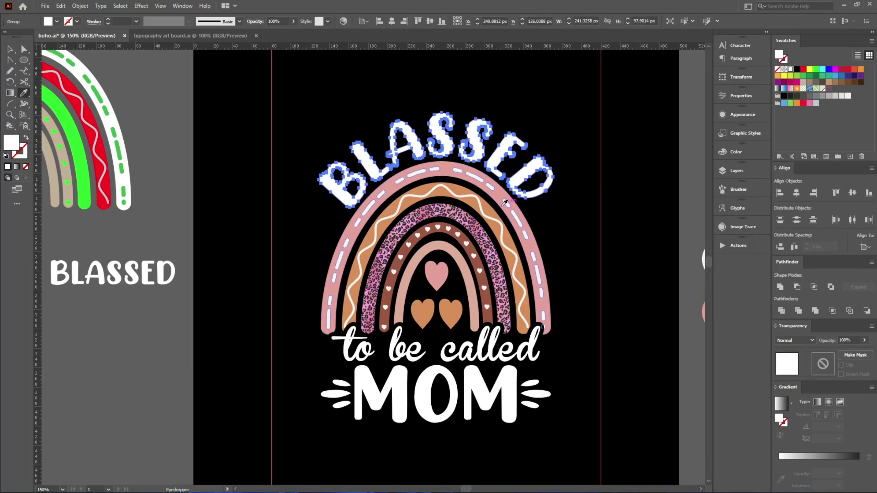
click(504, 228)
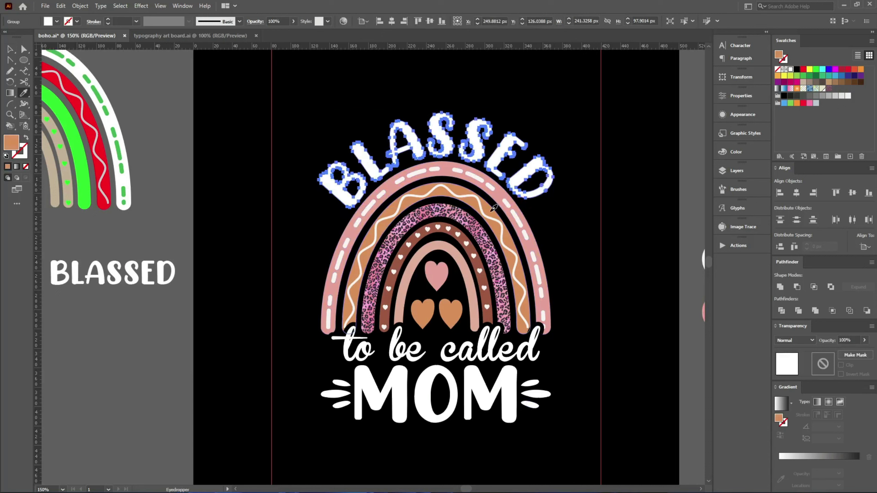
click(508, 392)
key(i)
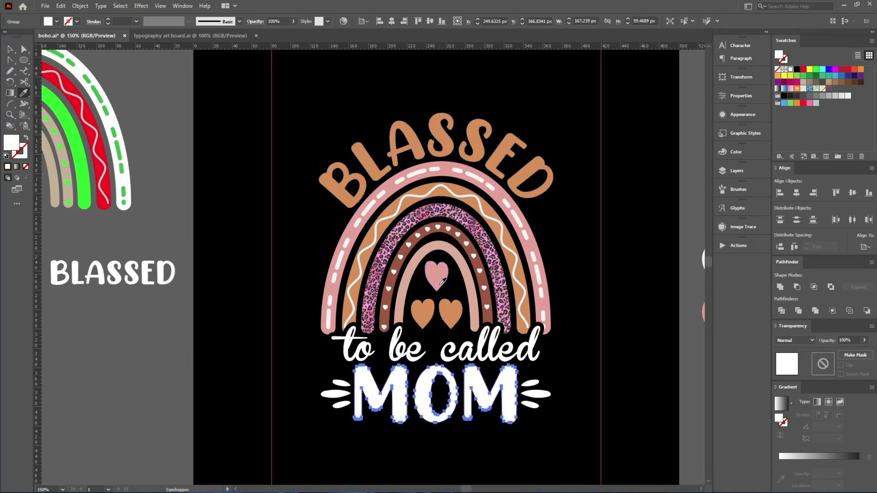
click(440, 278)
key(v)
Step: Give both leaf sprigs the orange heart colour with the Eyedropper
click(535, 395)
key(i)
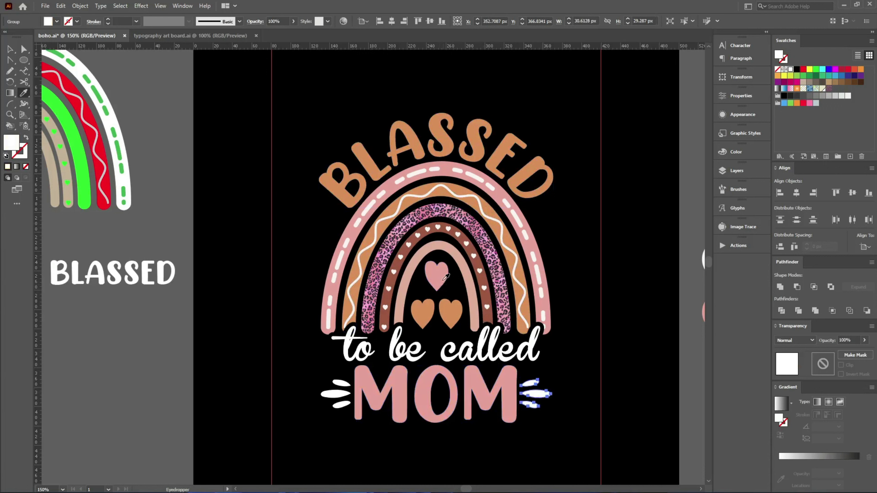
click(462, 316)
key(v)
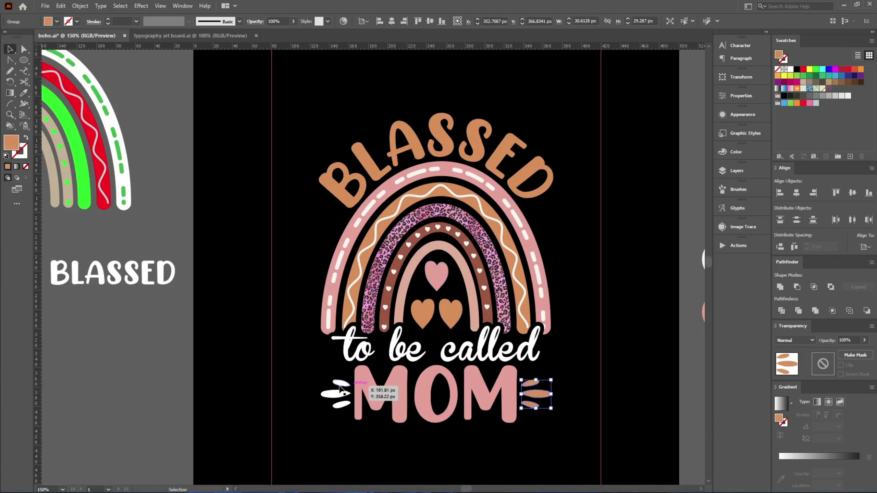
click(336, 394)
key(i)
click(429, 312)
key(v)
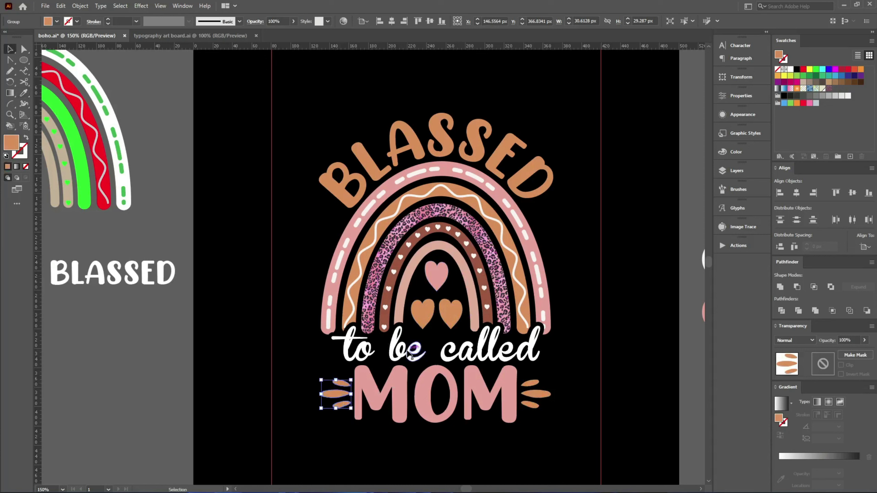
Step: Sample the wavy line's appearance onto 'to be called' with the Eyedropper
click(412, 350)
key(i)
click(362, 256)
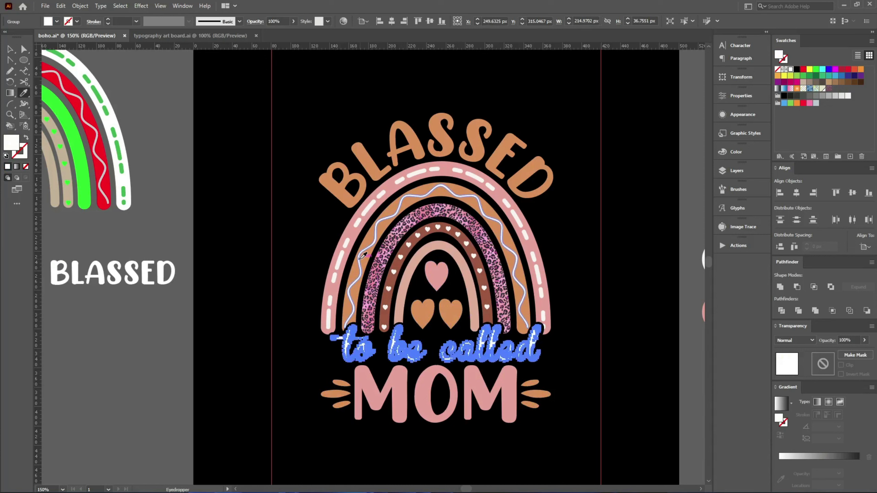
key(v)
click(591, 360)
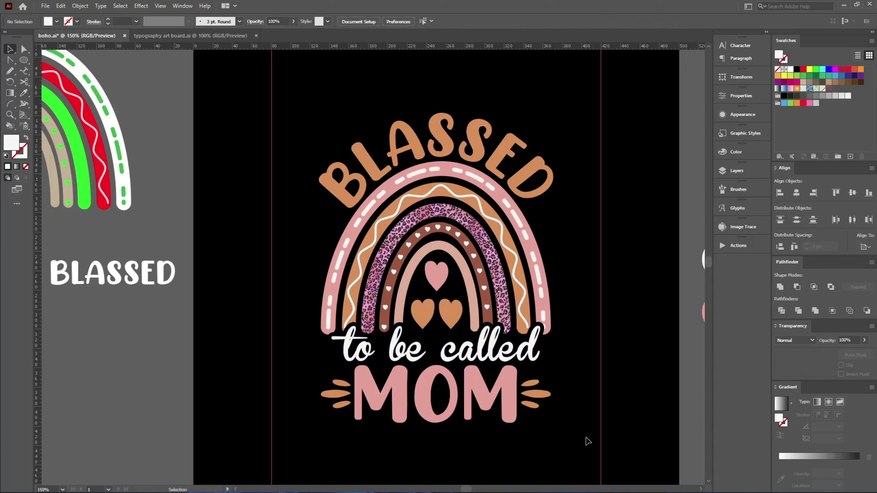
drag(591, 435, 297, 104)
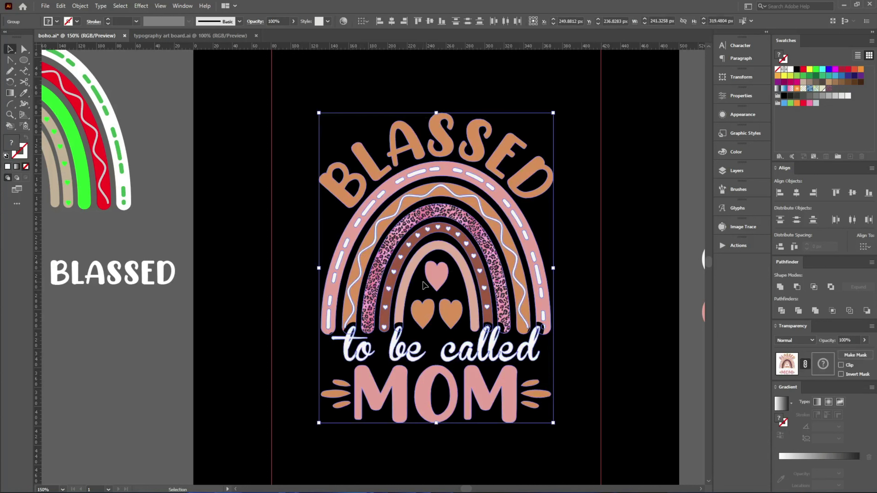
Step: Select the rainbow's pink centre heart and paste a copy of it
key(a)
key(v)
click(302, 268)
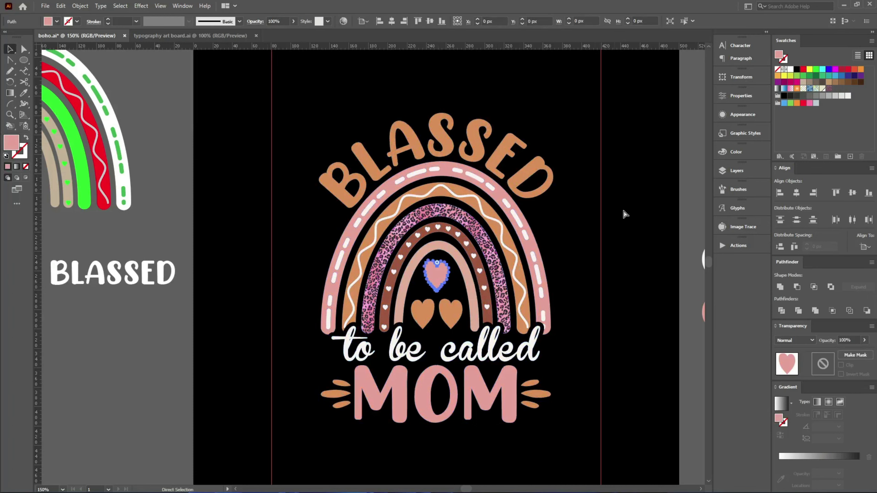
click(554, 197)
scroll(553, 207, up, 3)
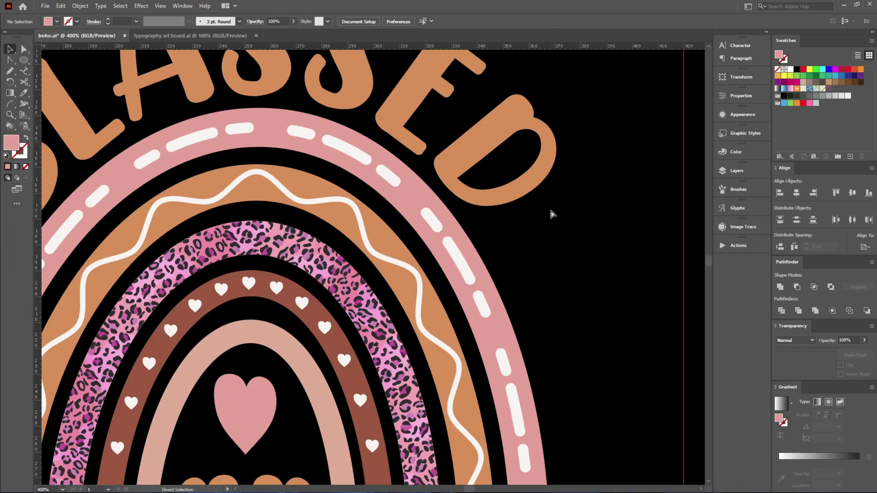
key(ctrl+v)
Step: Shrink the pasted heart beside the D and Alt-drag a copy to the arch's left end
drag(372, 275, 540, 259)
drag(540, 294, 538, 261)
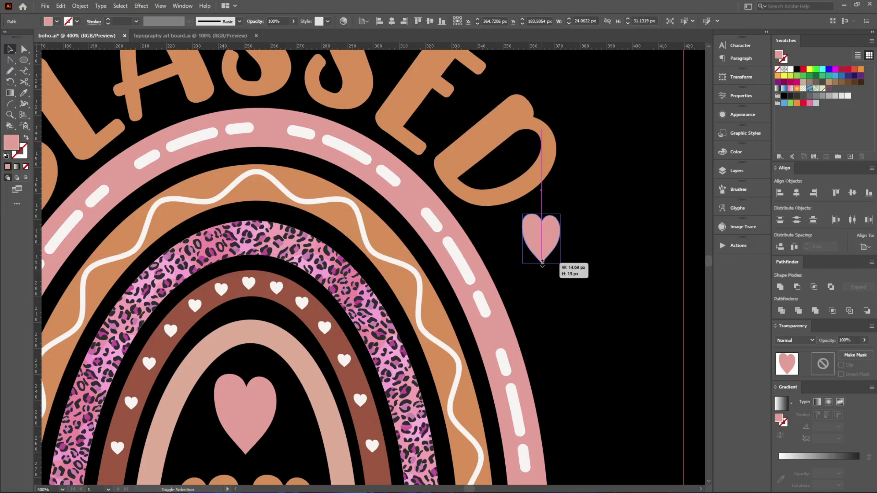
scroll(657, 245, down, 2)
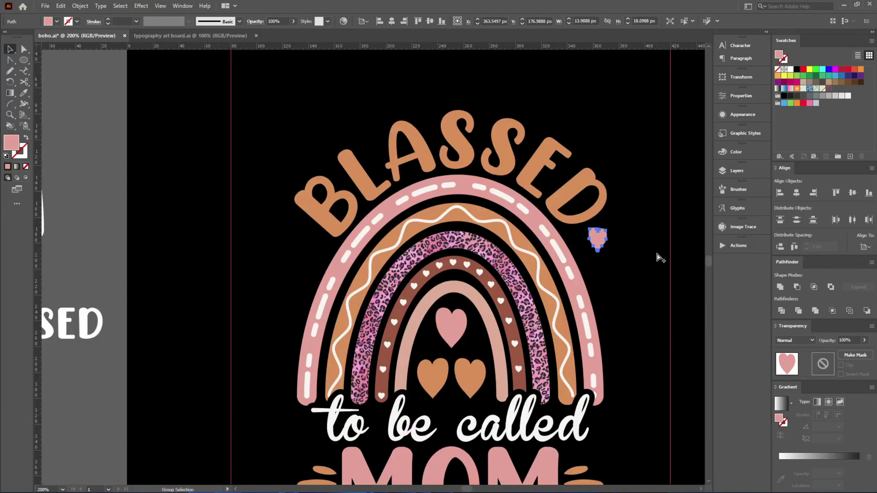
drag(605, 247, 313, 254)
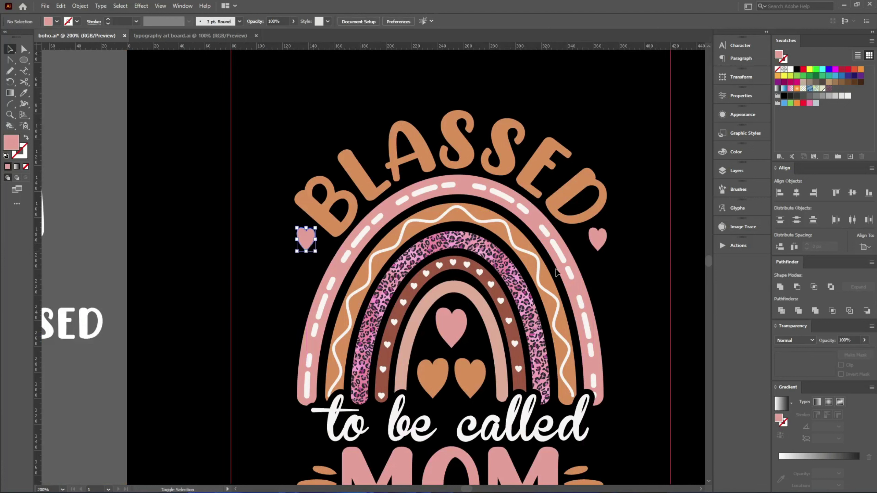
click(656, 284)
key(ctrl+minus)
key(ctrl+minus)
key(ctrl+minus)
right_click(512, 235)
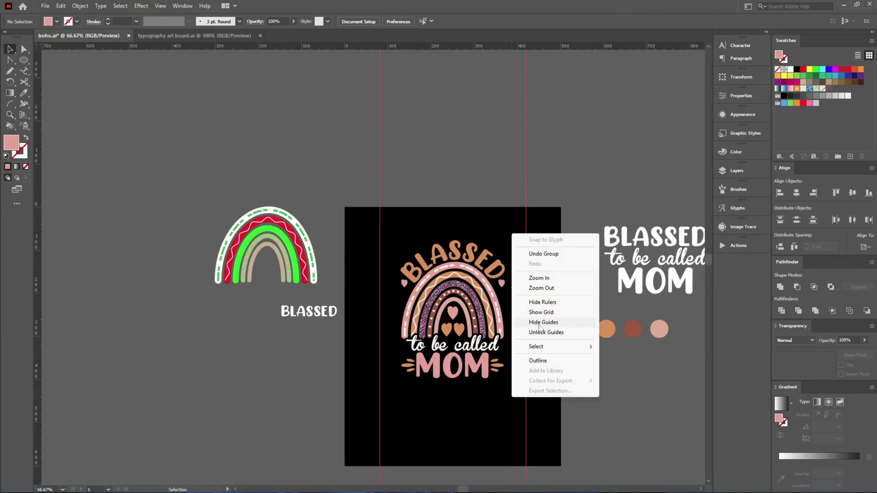
Step: Hide guides, centre and enlarge the design on the black artboard, and turn on Trim View
click(539, 325)
click(497, 292)
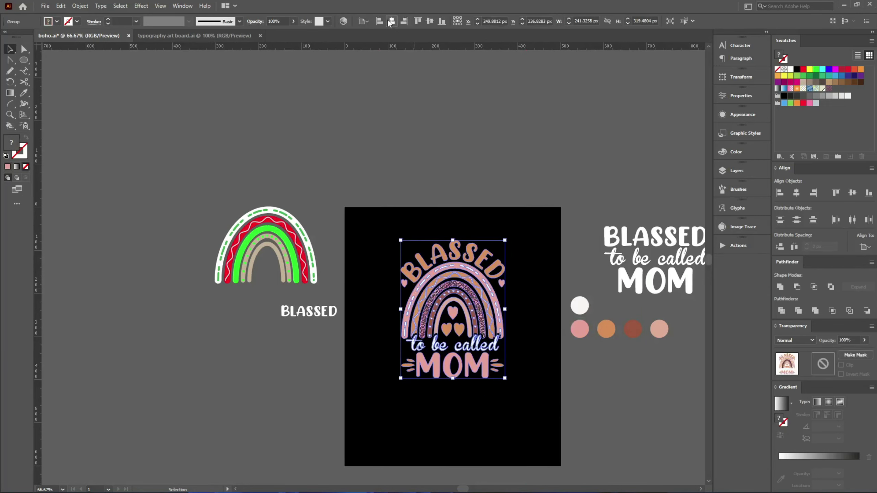
click(430, 21)
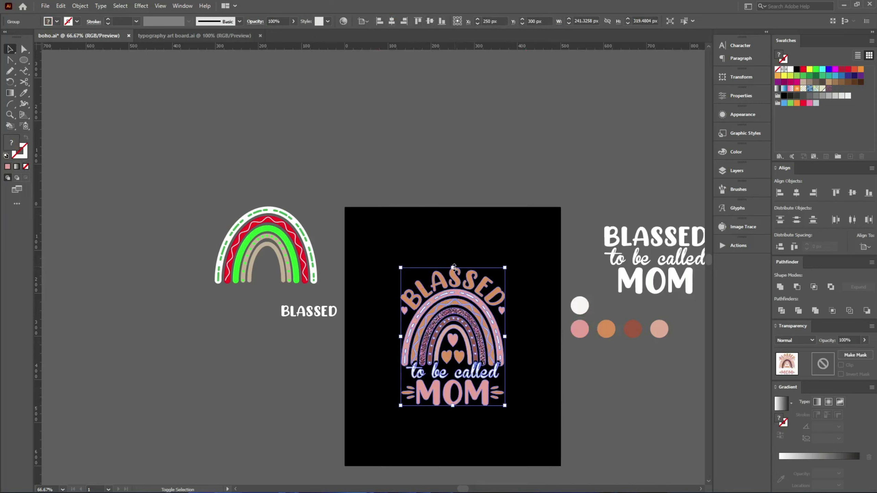
drag(454, 266, 454, 217)
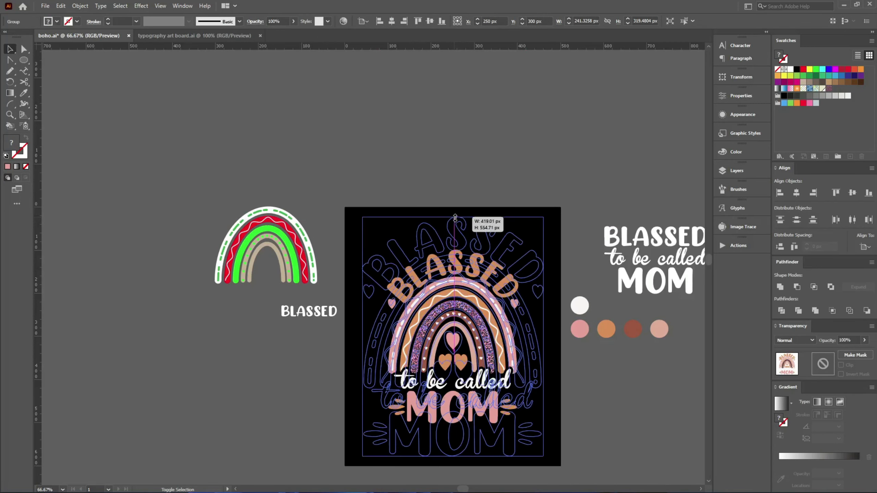
click(516, 157)
key(ctrl+0)
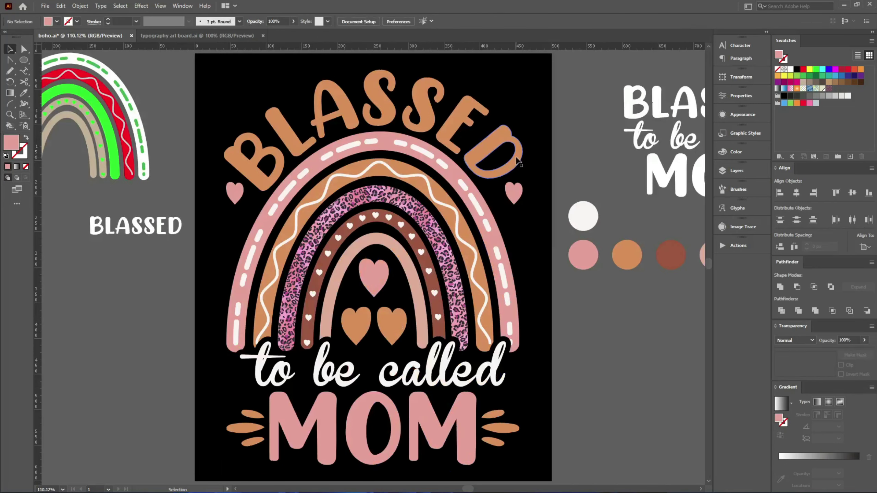
key(shift+w)
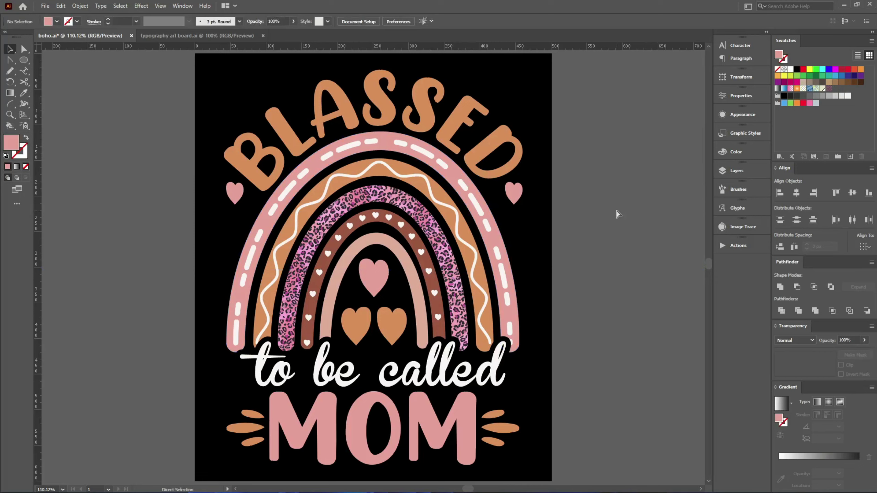